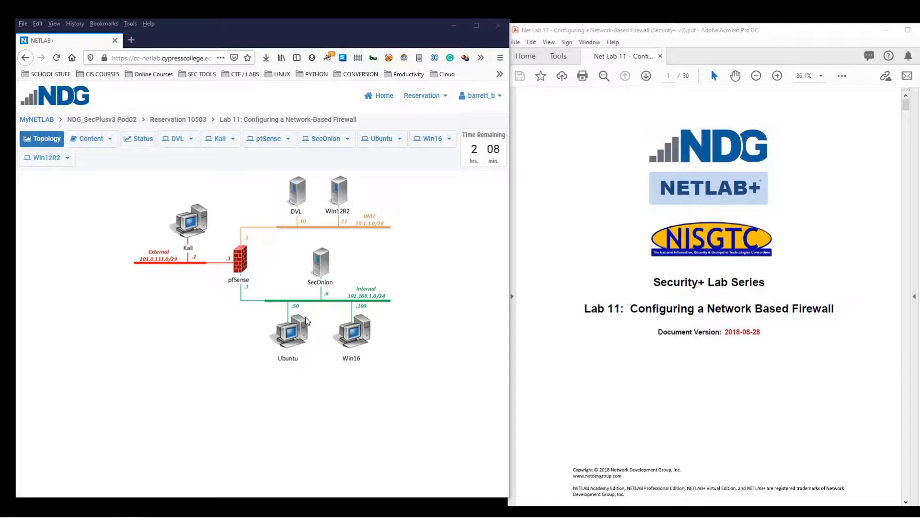
# Scroll the Net Lab 11 guide to page 6, section 1.1 Blocking ICMP Requests on pfSense
pyautogui.click(595, 360)
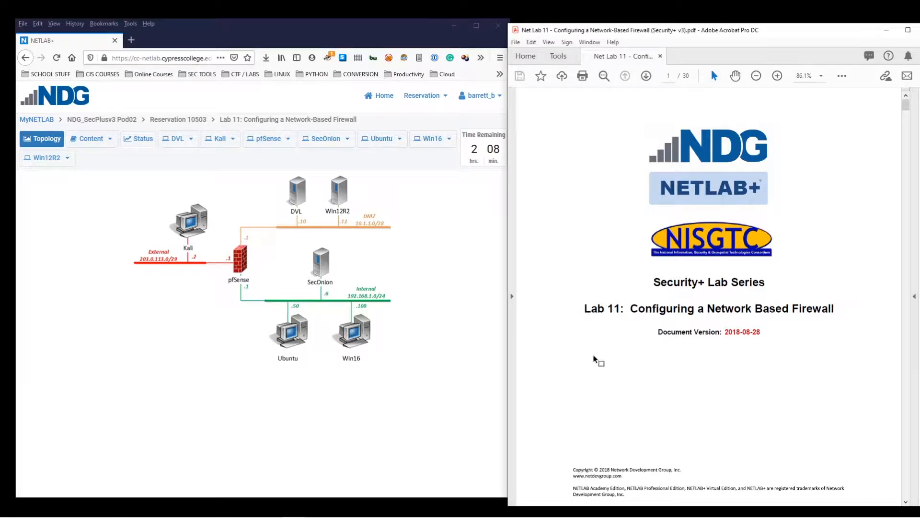
pyautogui.scroll(-5, 596, 365)
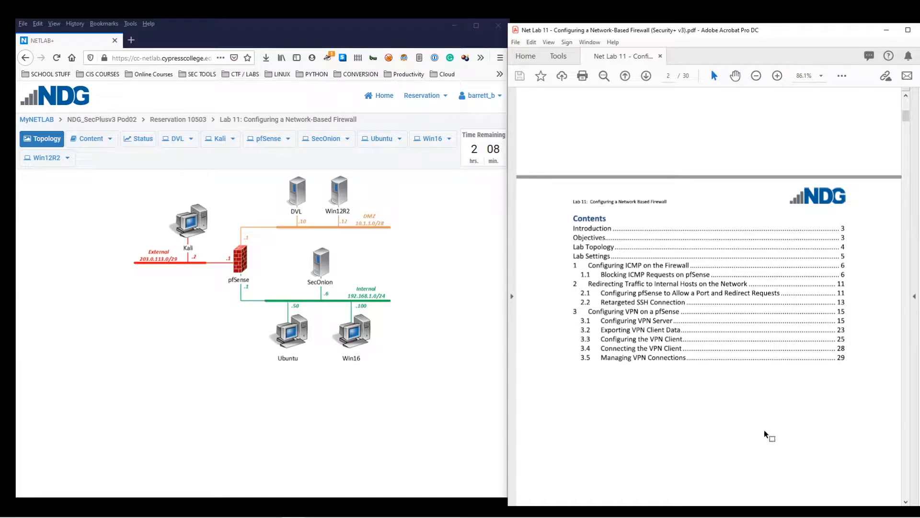
pyautogui.scroll(-10, 691, 430)
pyautogui.scroll(-10, 674, 429)
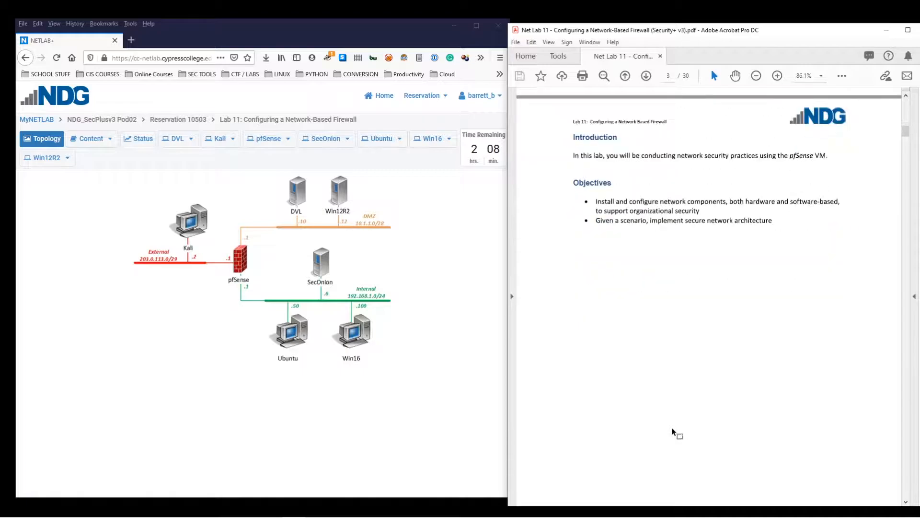
pyautogui.scroll(-5, 673, 428)
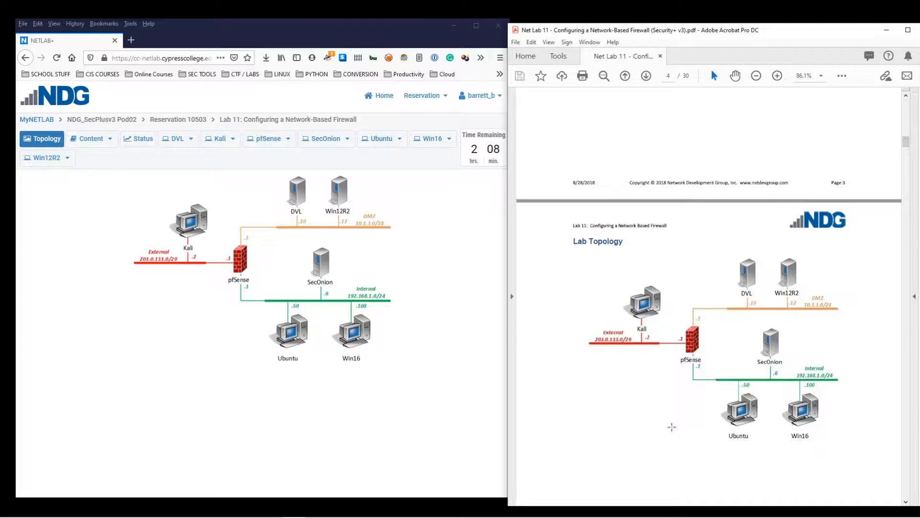
pyautogui.scroll(-15, 671, 427)
pyautogui.scroll(6, 705, 405)
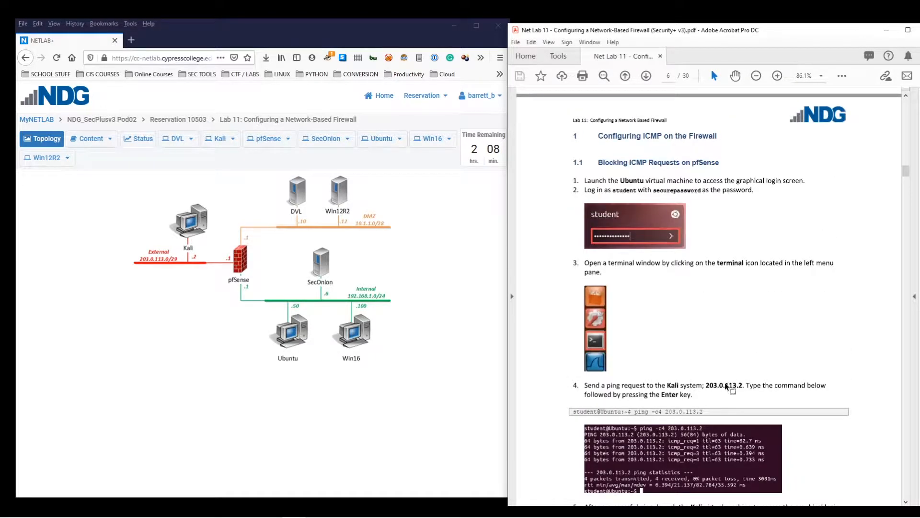
# From a new Ubuntu terminal, run ping -c4 203.0.113.2 against Kali
pyautogui.click(382, 141)
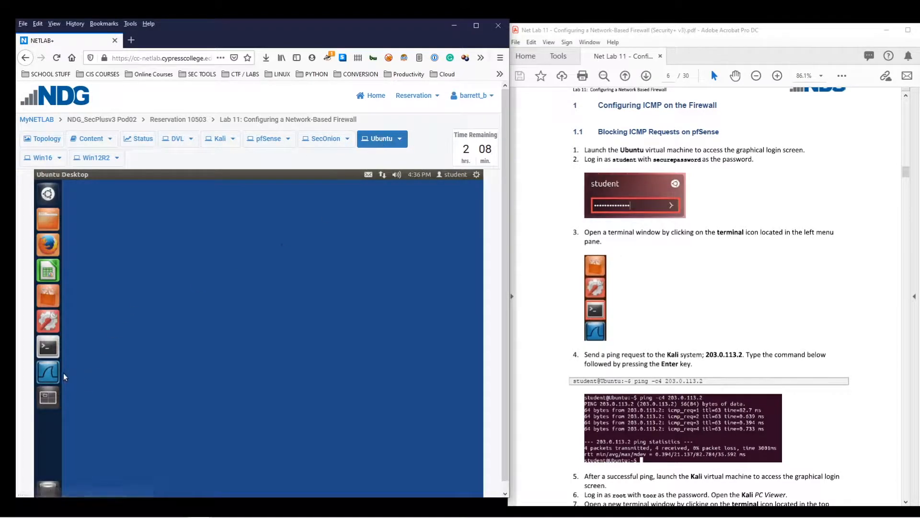
pyautogui.click(49, 347)
pyautogui.moveTo(258, 190); pyautogui.dragTo(337, 209)
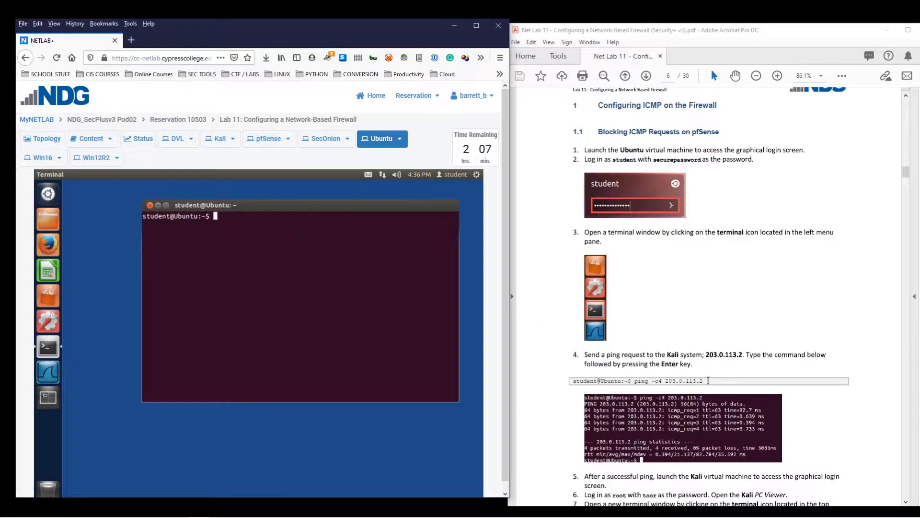
pyautogui.write('ping 203.')
pyautogui.press('BackSpace')
pyautogui.press('BackSpace')
pyautogui.press('BackSpace')
pyautogui.press('BackSpace')
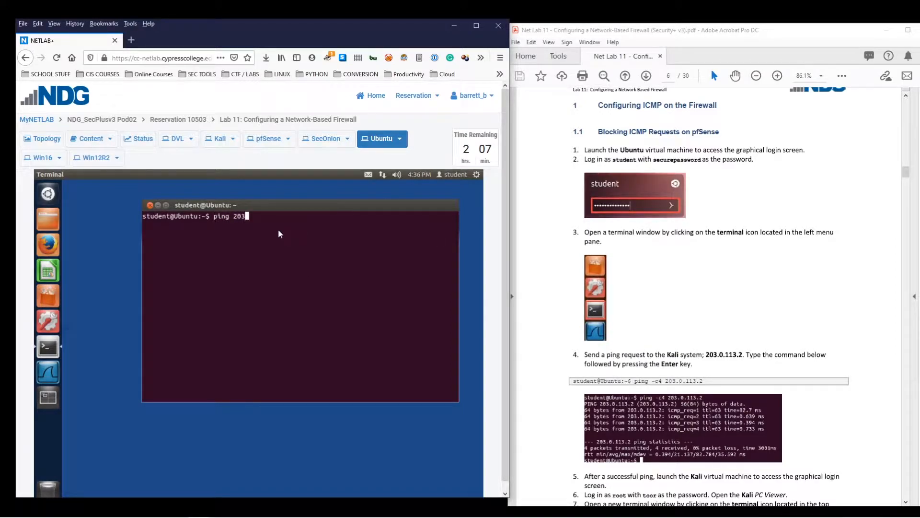
pyautogui.write('-c4 2')
pyautogui.press('Return')
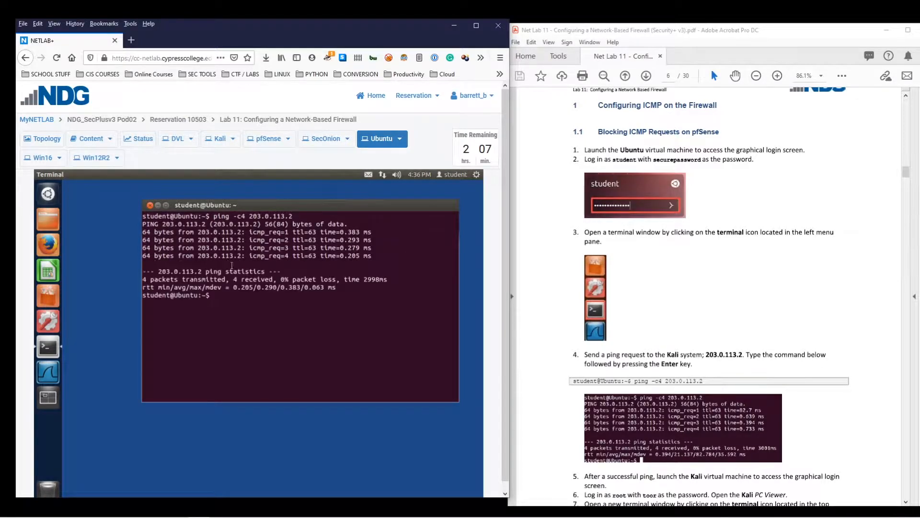
# Highlight the 4 transmitted, 4 received statistics, then revisit the topology and Ubuntu console
pyautogui.moveTo(143, 279); pyautogui.dragTo(274, 279)
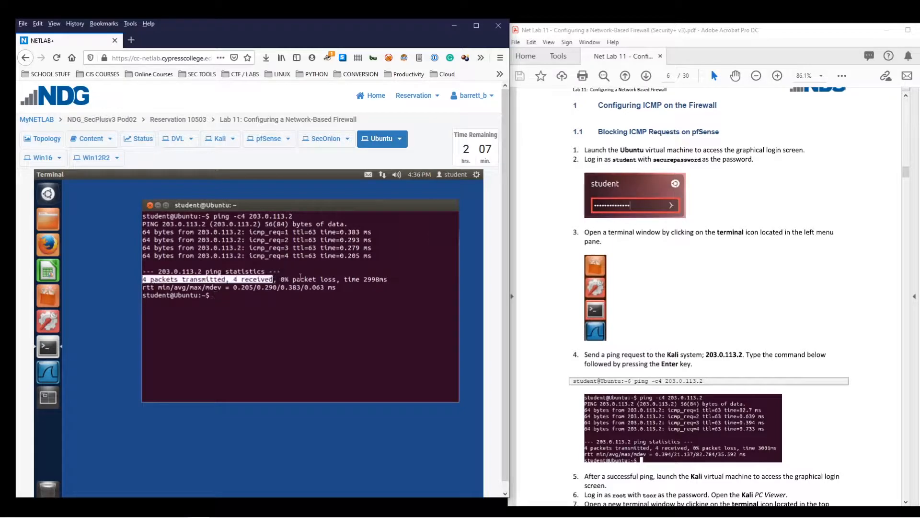
pyautogui.click(280, 307)
pyautogui.click(43, 140)
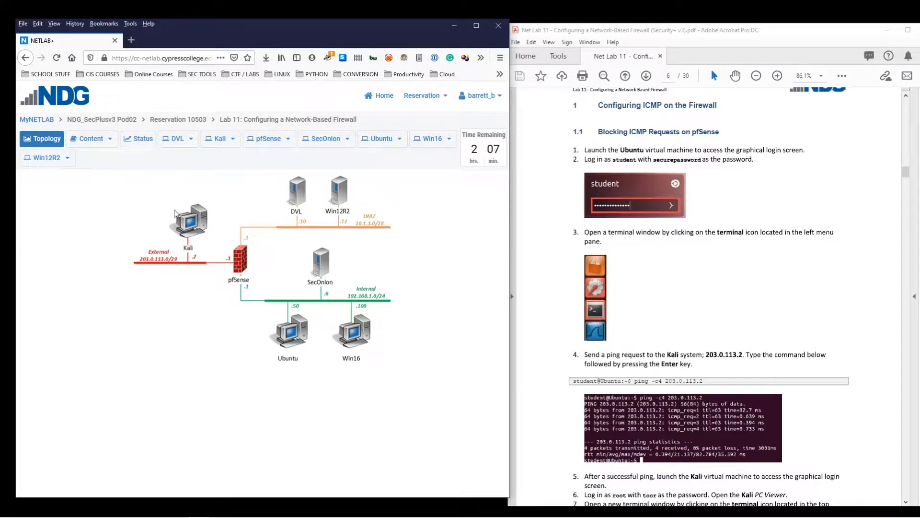
pyautogui.click(378, 138)
pyautogui.scroll(-1, 751, 283)
pyautogui.scroll(-10, 751, 281)
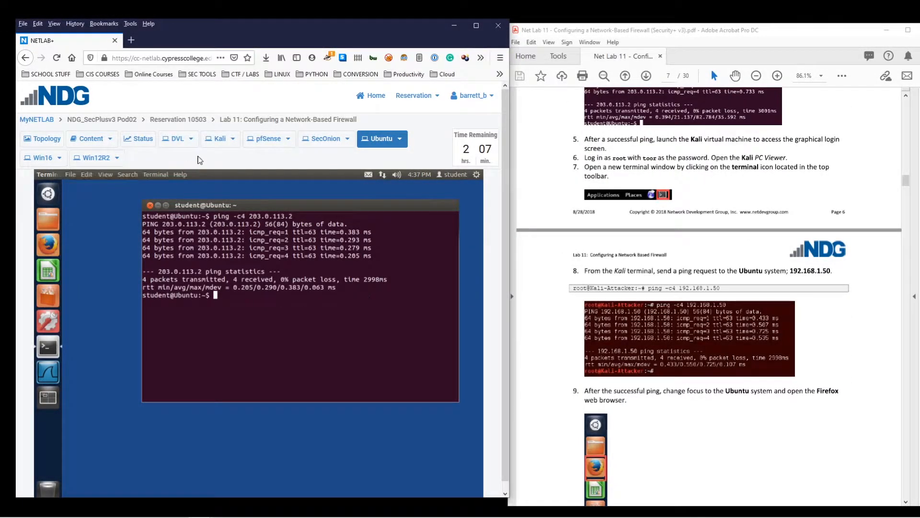
# Run ping -c4 192.168.1.50 from a new Kali terminal
pyautogui.click(218, 138)
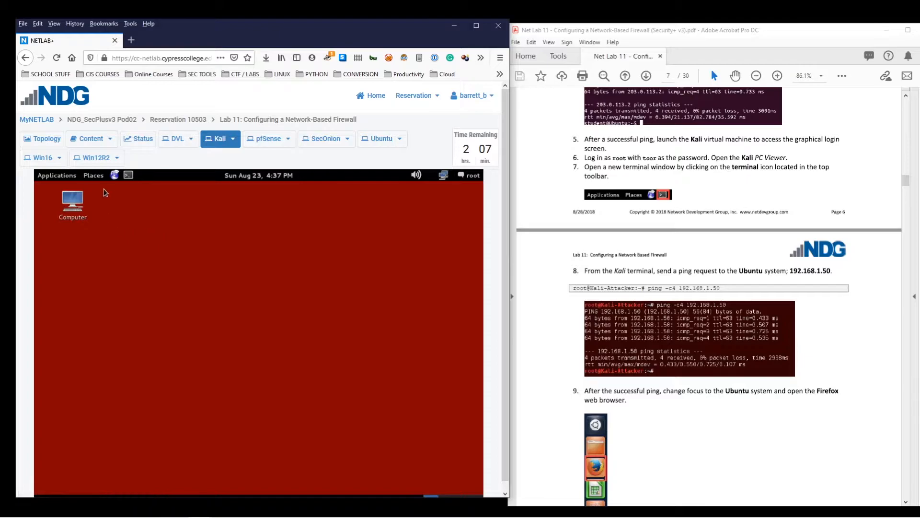
pyautogui.click(128, 175)
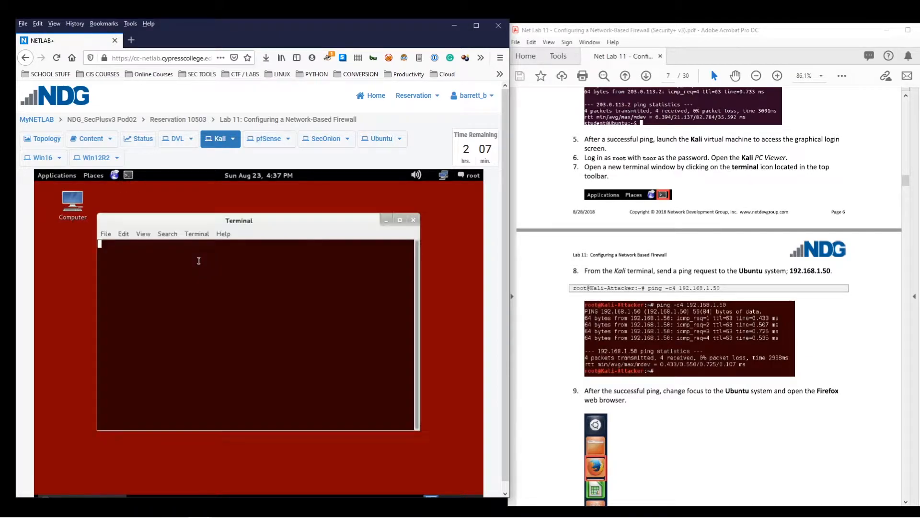
pyautogui.write('ping -c4 ')
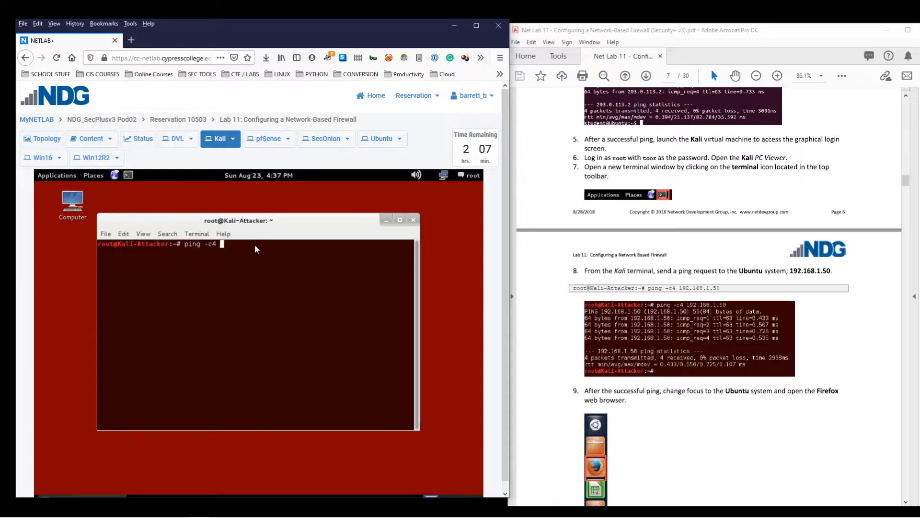
pyautogui.write('192.168.1.50')
pyautogui.press('Return')
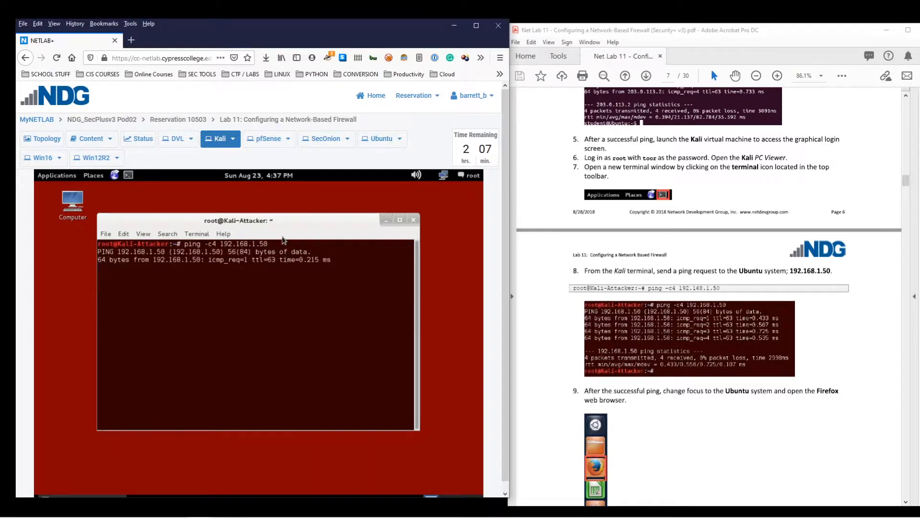
# Go to the lab topology, briefly reopen the Kali console, then return to the topology
pyautogui.click(53, 139)
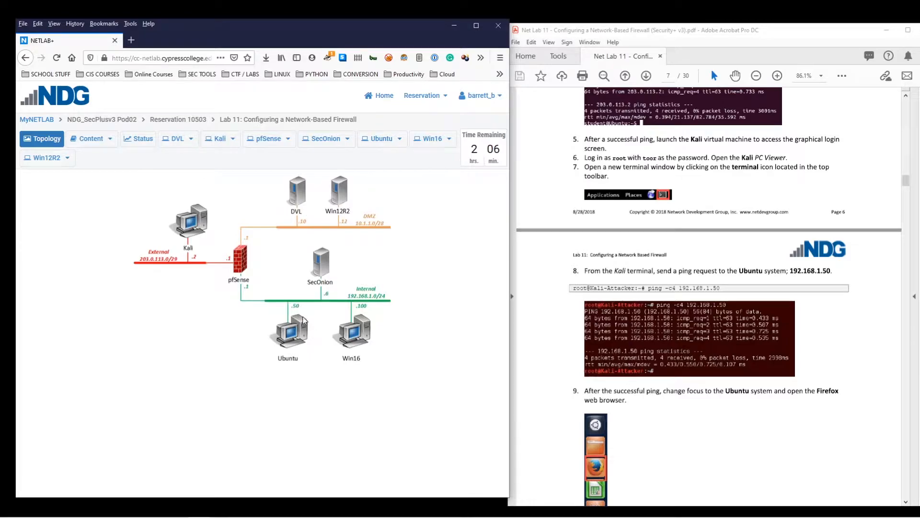
pyautogui.click(192, 221)
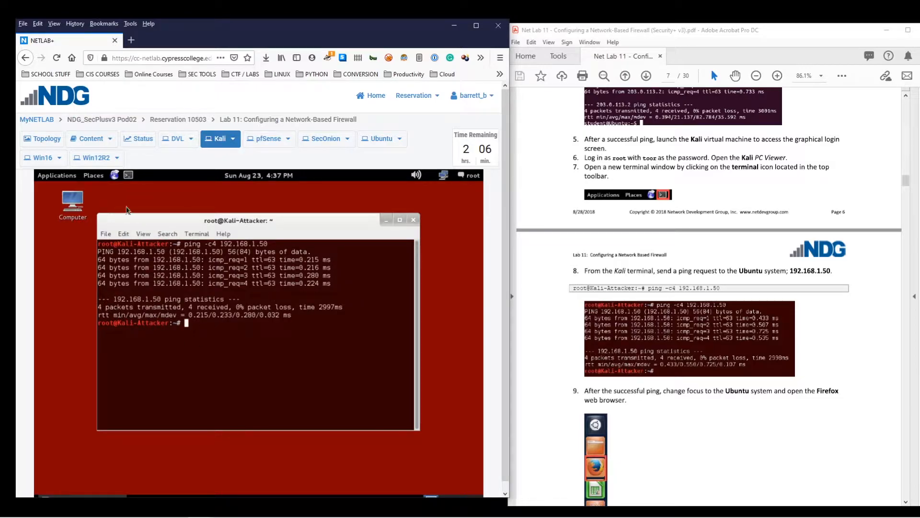
pyautogui.click(43, 138)
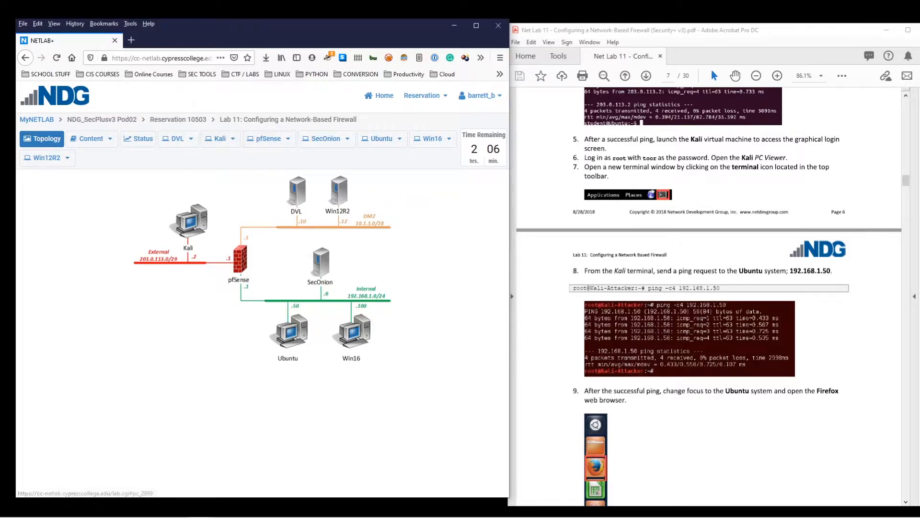
pyautogui.scroll(-10, 671, 265)
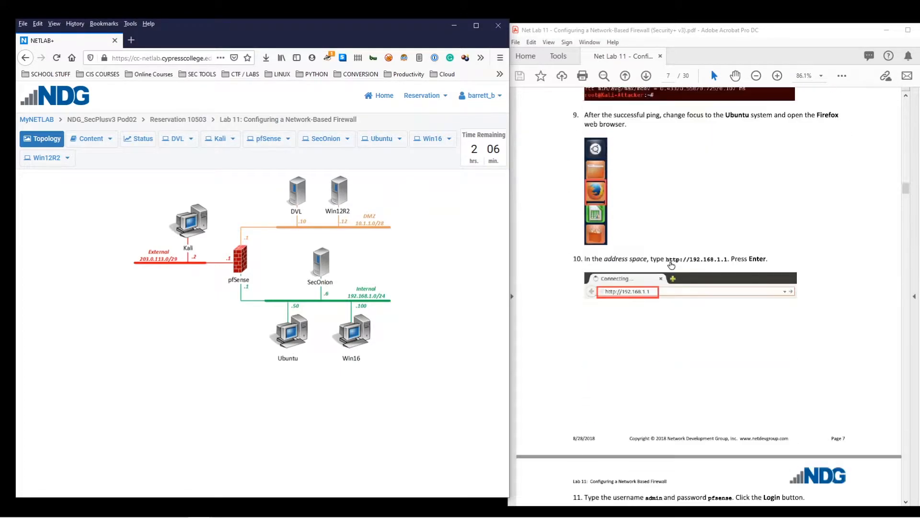
pyautogui.scroll(-3, 671, 265)
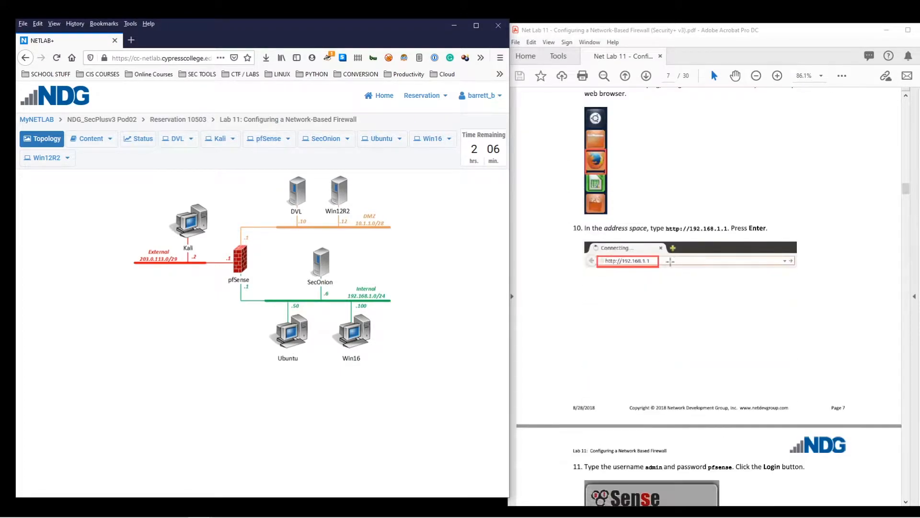
# Launch Firefox on the Ubuntu console and browse to 192.168.1.1
pyautogui.click(386, 139)
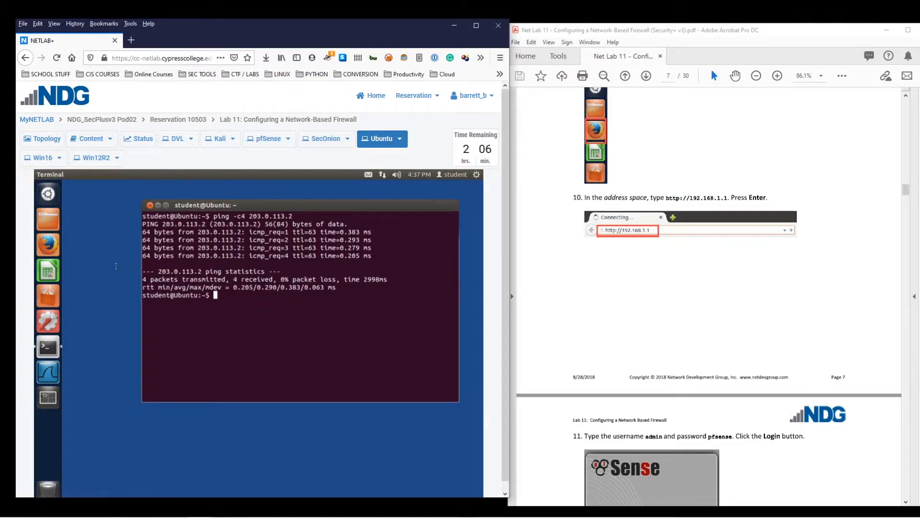
pyautogui.click(49, 246)
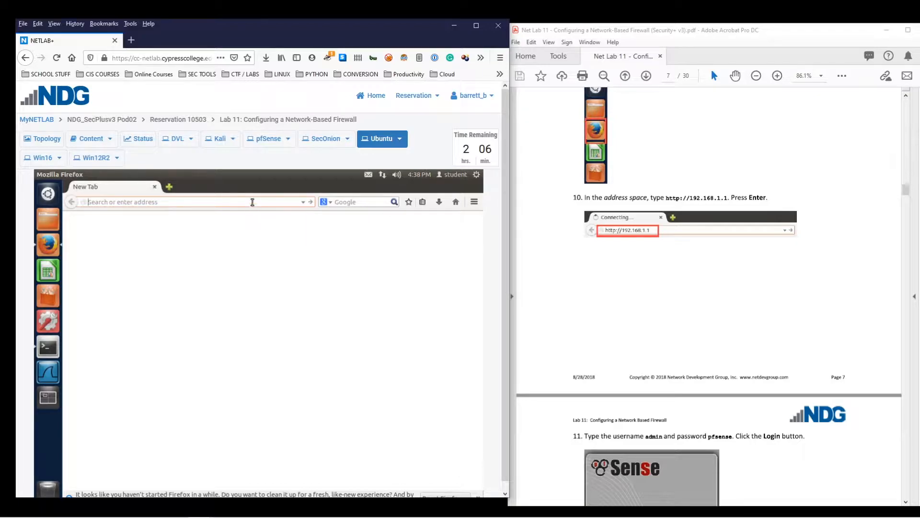
pyautogui.write('192.168.1.1')
pyautogui.press('Return')
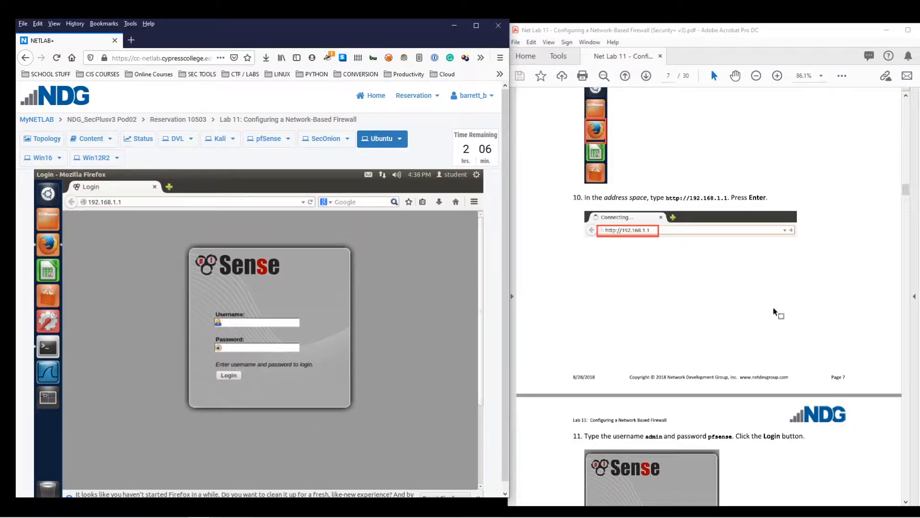
pyautogui.scroll(-4, 771, 311)
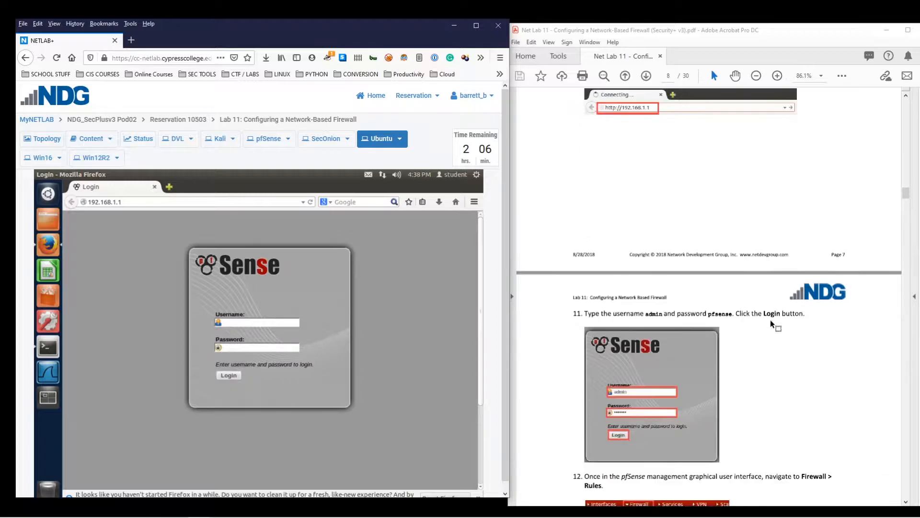
# Log in to pfSense and review the dashboard's EXTERNAL_GW, INTERNAL_GW and DMZ_GW interfaces
pyautogui.click(264, 323)
pyautogui.write('admin')
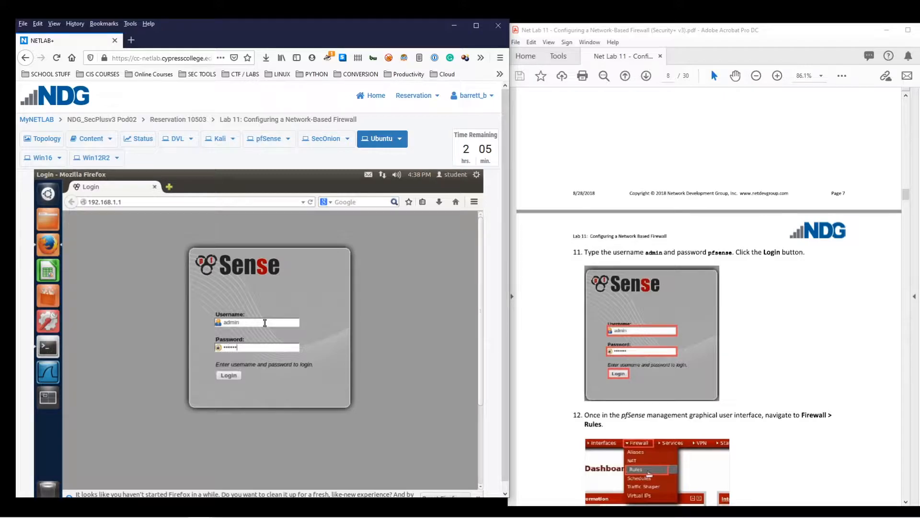
pyautogui.press('Return')
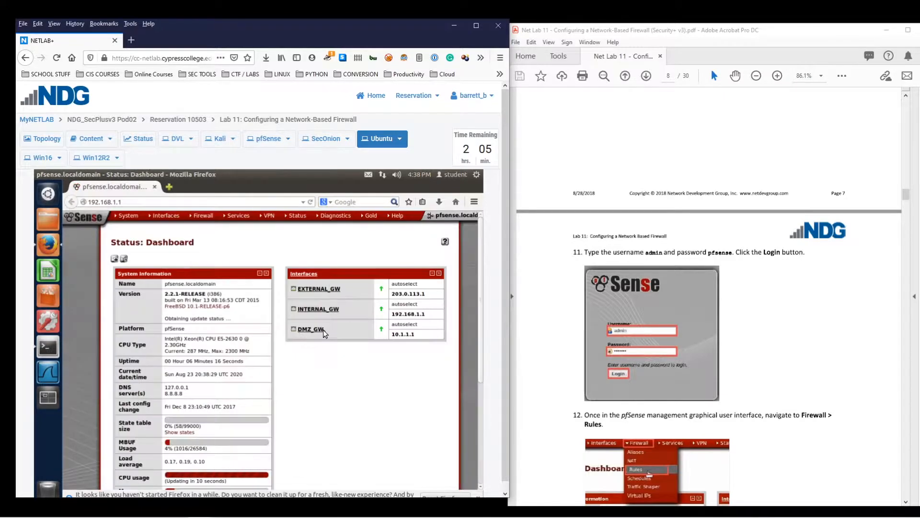
pyautogui.scroll(-3, 377, 364)
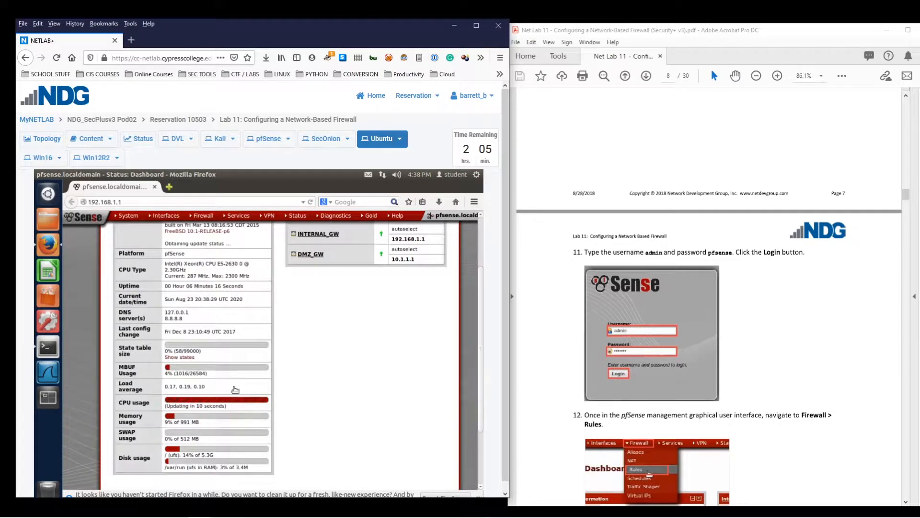
pyautogui.scroll(3, 278, 357)
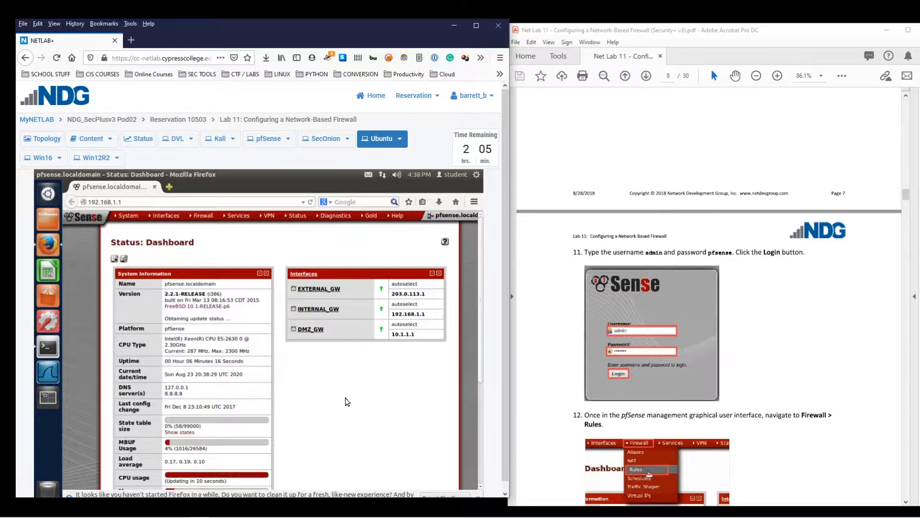
pyautogui.scroll(-4, 833, 361)
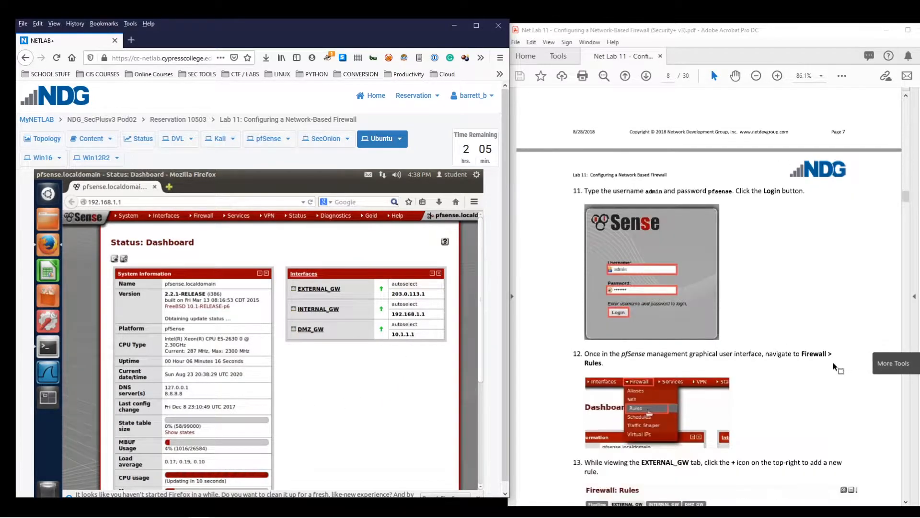
pyautogui.scroll(1, 821, 365)
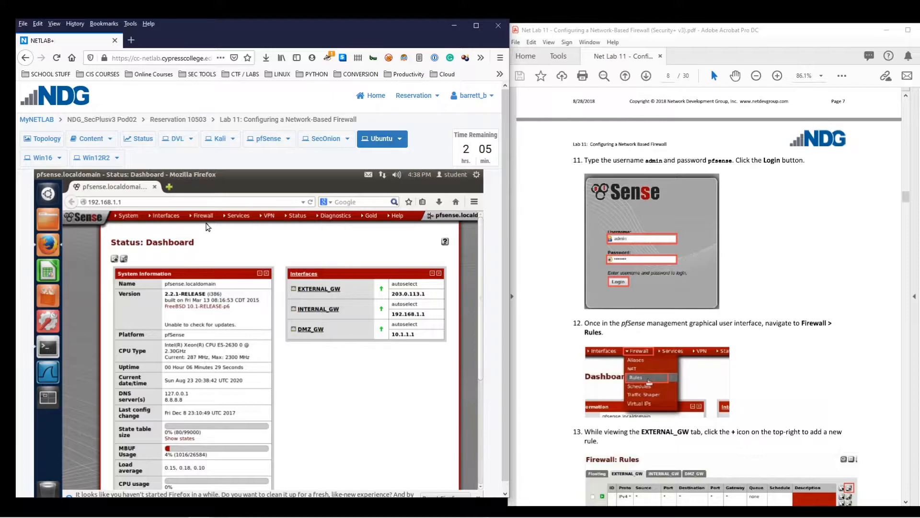
pyautogui.moveTo(206, 219)
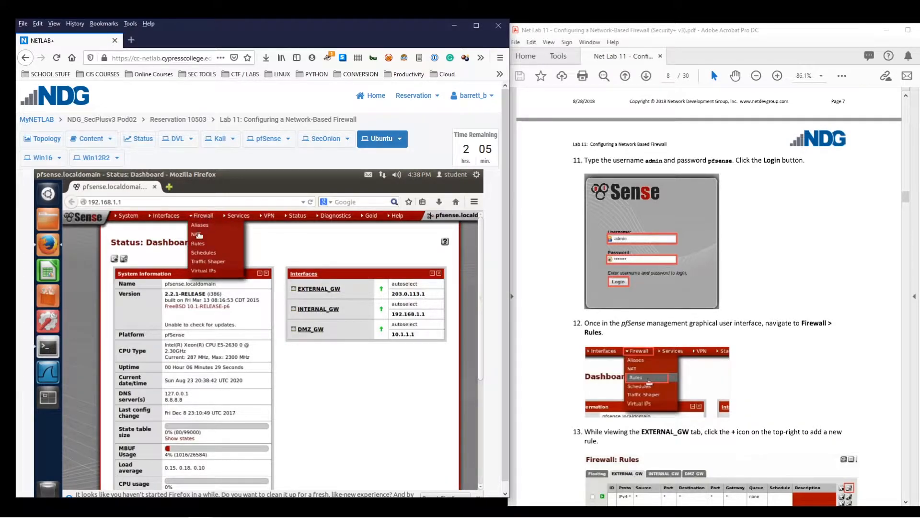
# Start a new EXTERNAL_GW firewall rule with its action set to Block
pyautogui.click(202, 245)
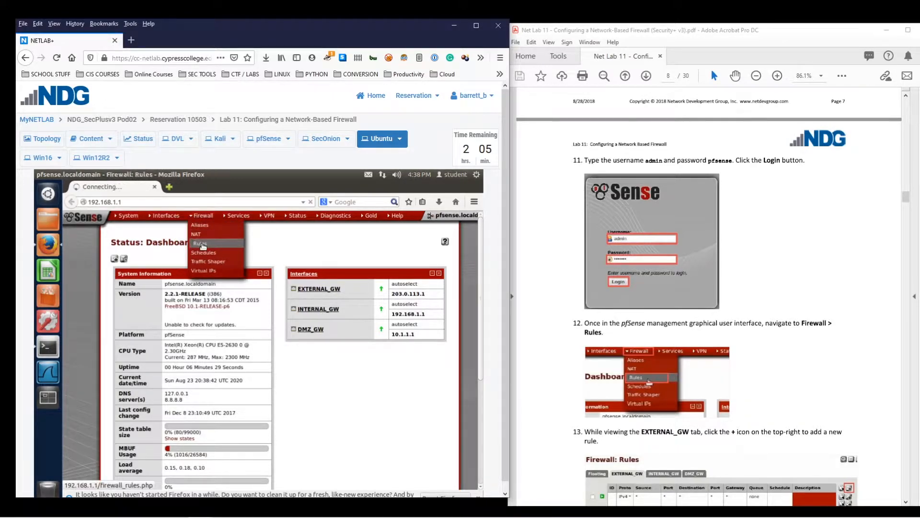
pyautogui.scroll(-4, 662, 278)
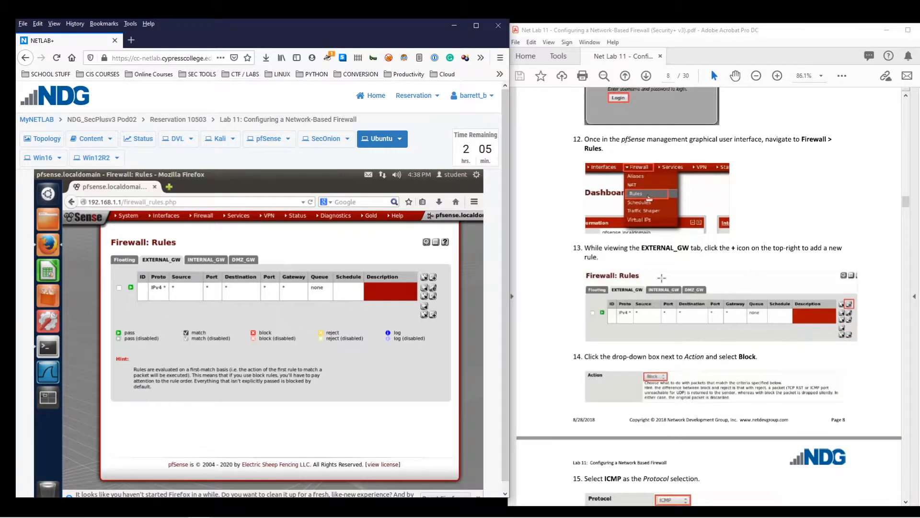
pyautogui.click(434, 279)
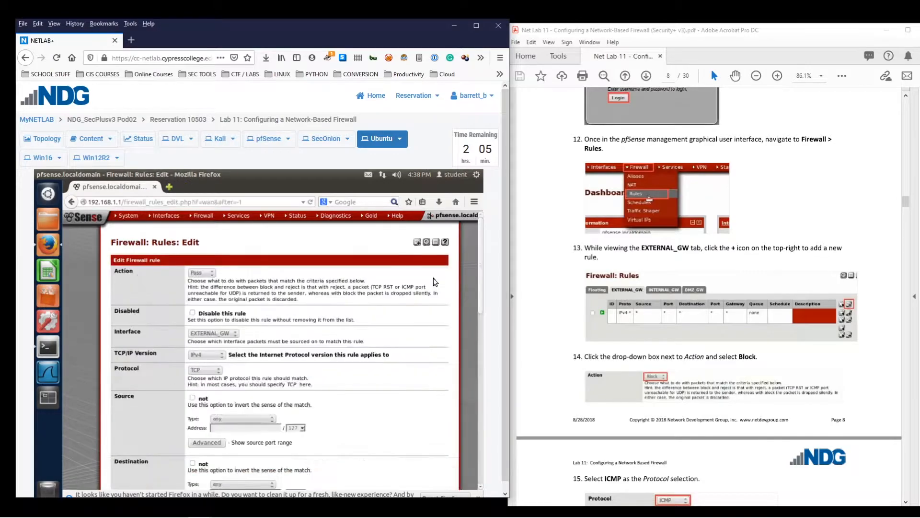
pyautogui.scroll(-3, 710, 287)
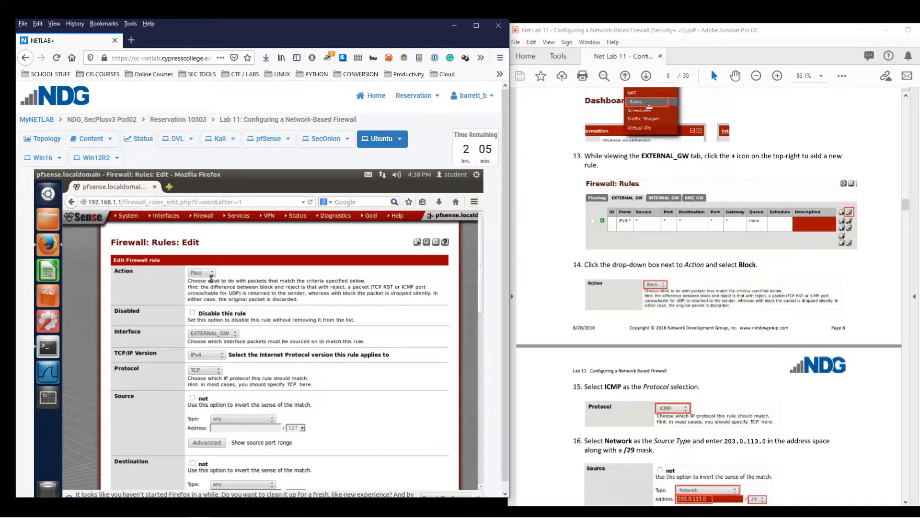
pyautogui.click(207, 273)
pyautogui.click(206, 280)
# Set the rule protocol to ICMP
pyautogui.scroll(-1, 360, 311)
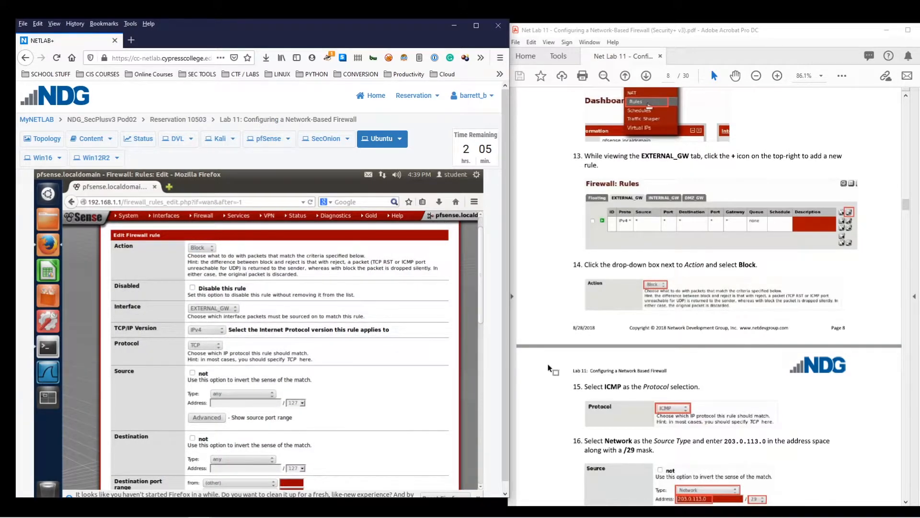
pyautogui.click(209, 346)
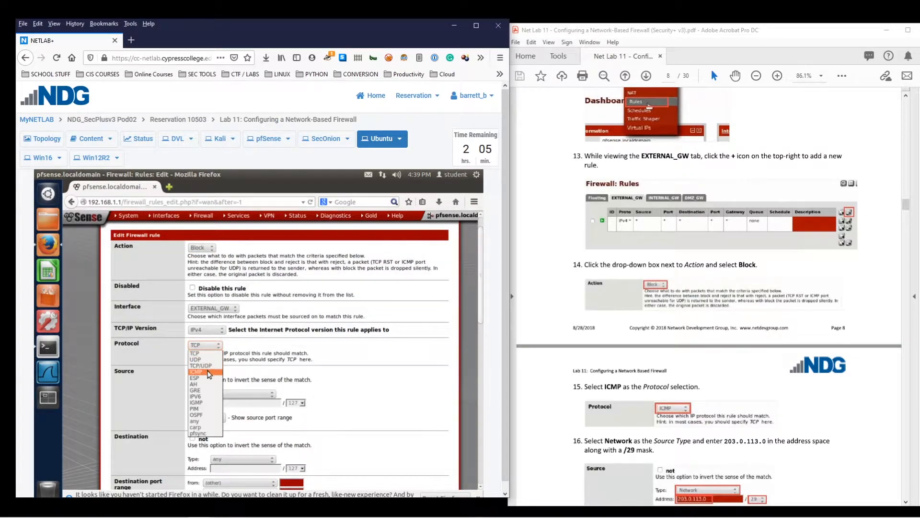
pyautogui.click(209, 373)
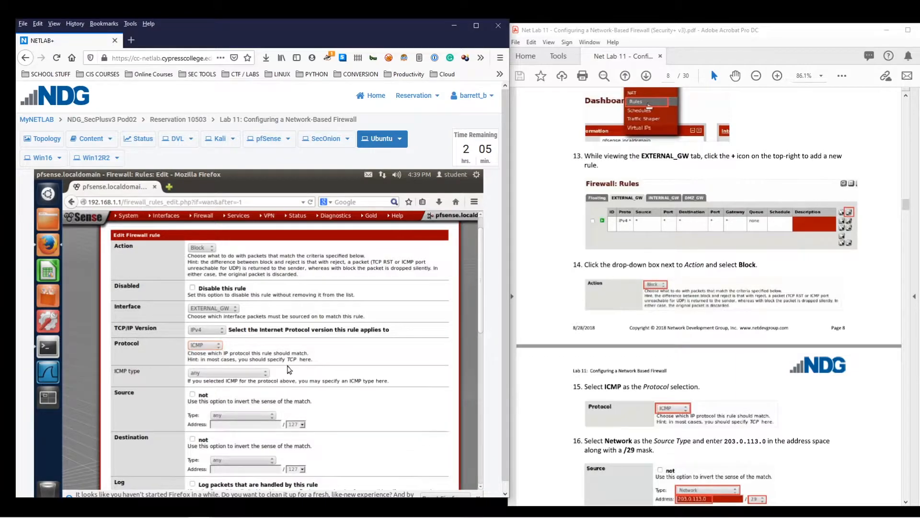
pyautogui.scroll(-3, 647, 372)
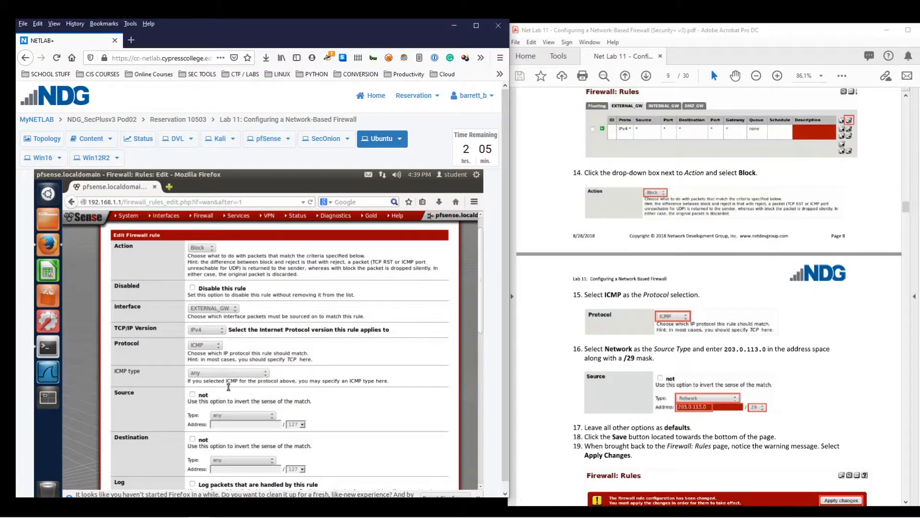
pyautogui.click(61, 139)
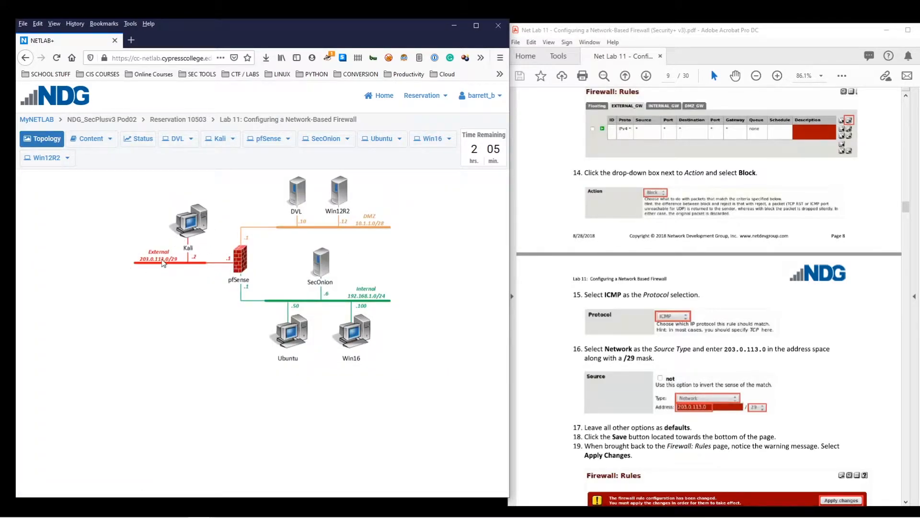
pyautogui.click(382, 139)
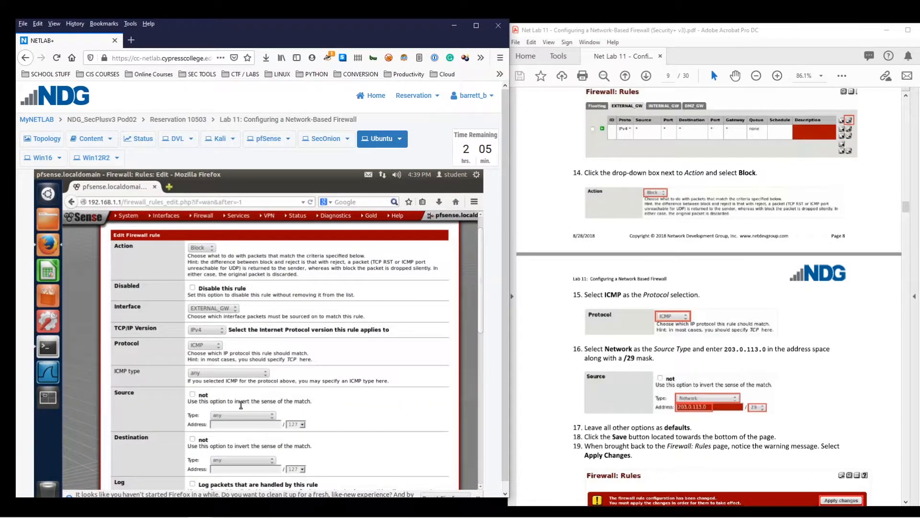
pyautogui.scroll(-1, 243, 366)
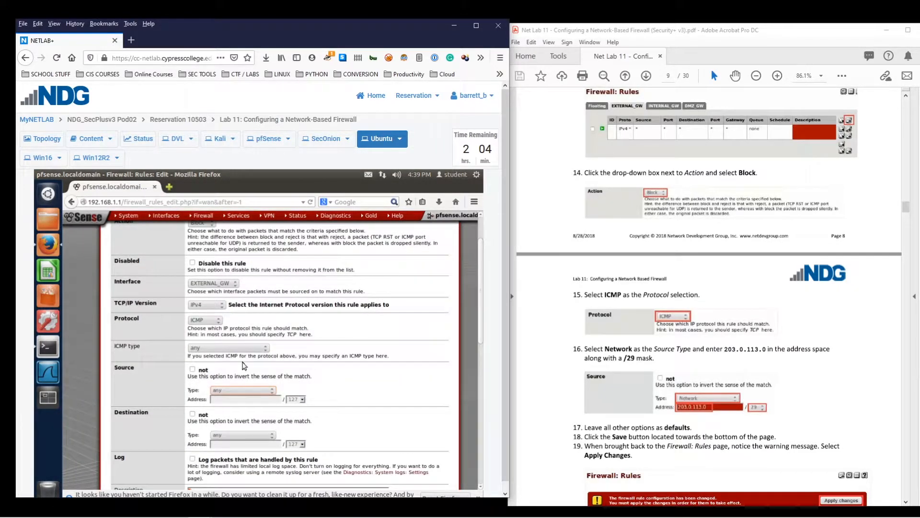
# Set the rule source to Network 203.0.113.0 with mask /29
pyautogui.click(232, 390)
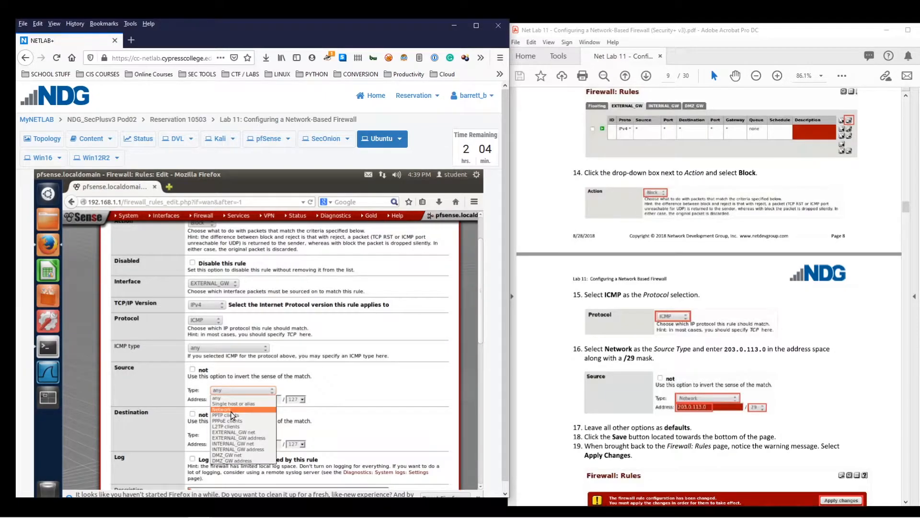
pyautogui.click(231, 411)
pyautogui.click(241, 396)
pyautogui.write('203.0.113.0')
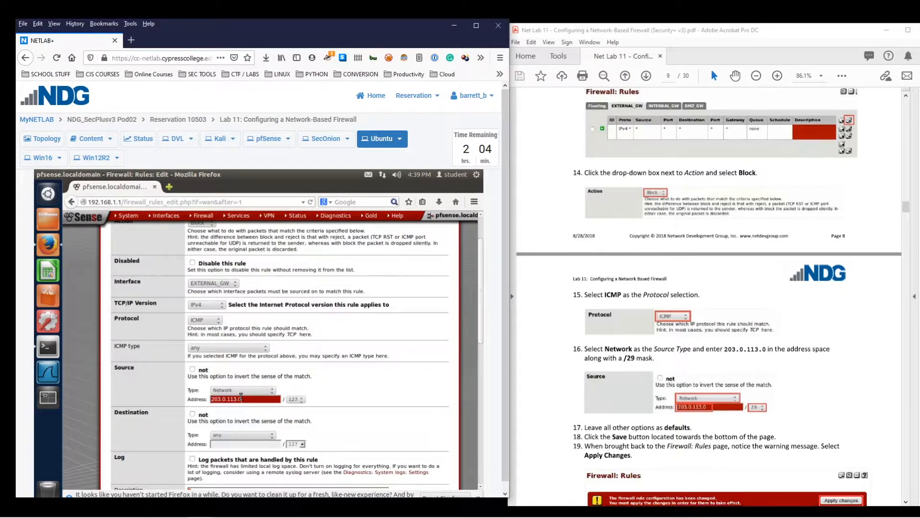
pyautogui.click(301, 399)
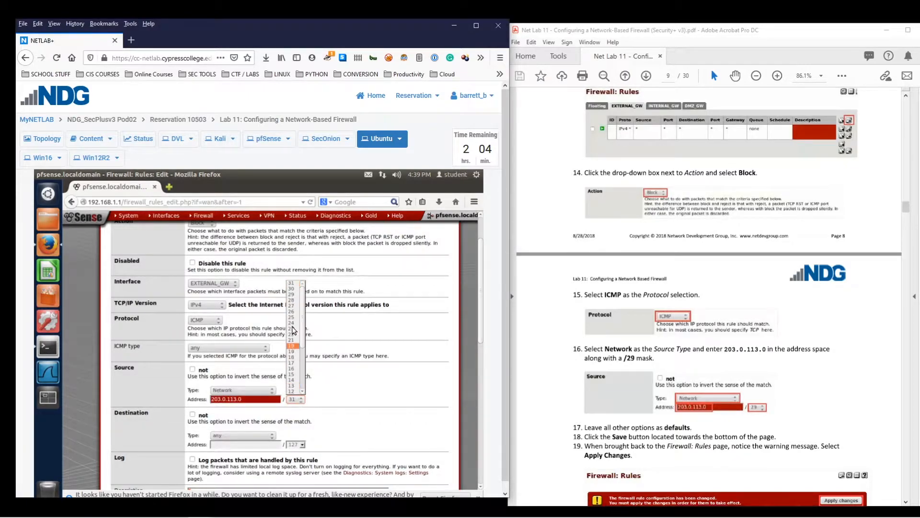
pyautogui.click(292, 295)
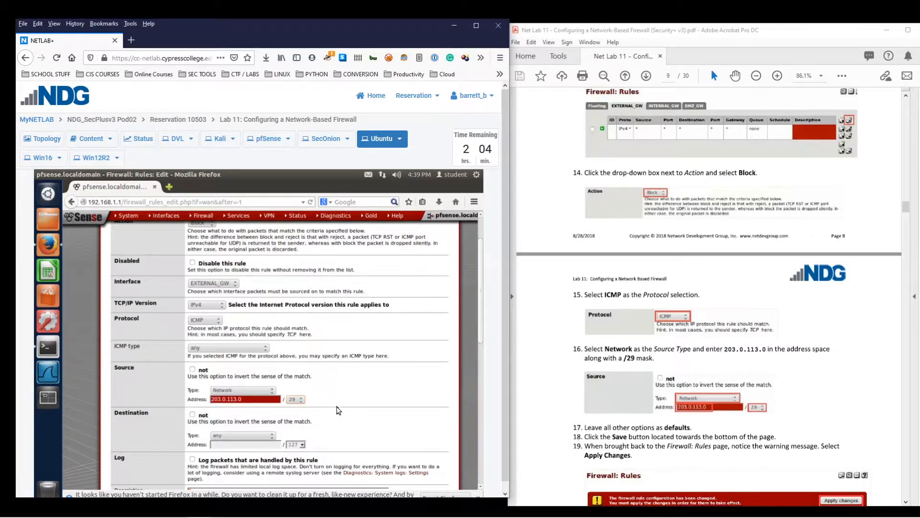
# Check the lab topology, then scroll down the rule form in the Ubuntu console
pyautogui.click(42, 139)
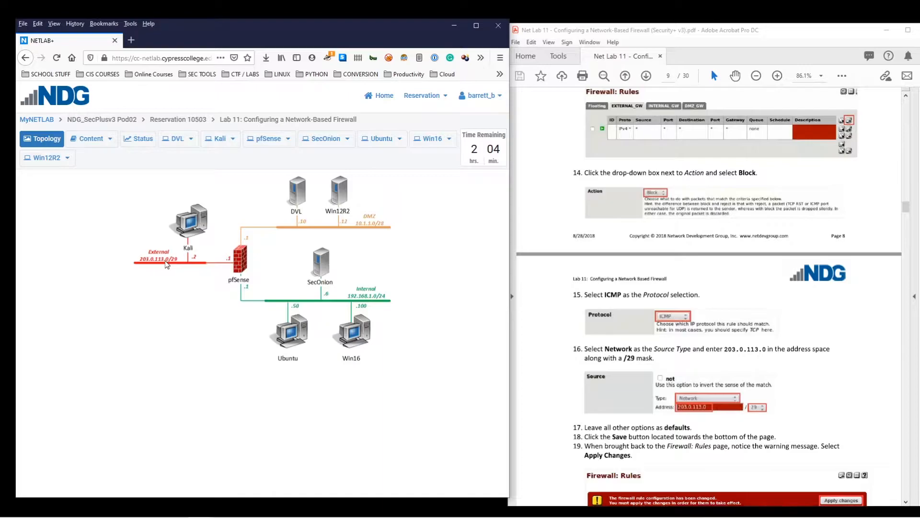
pyautogui.click(376, 140)
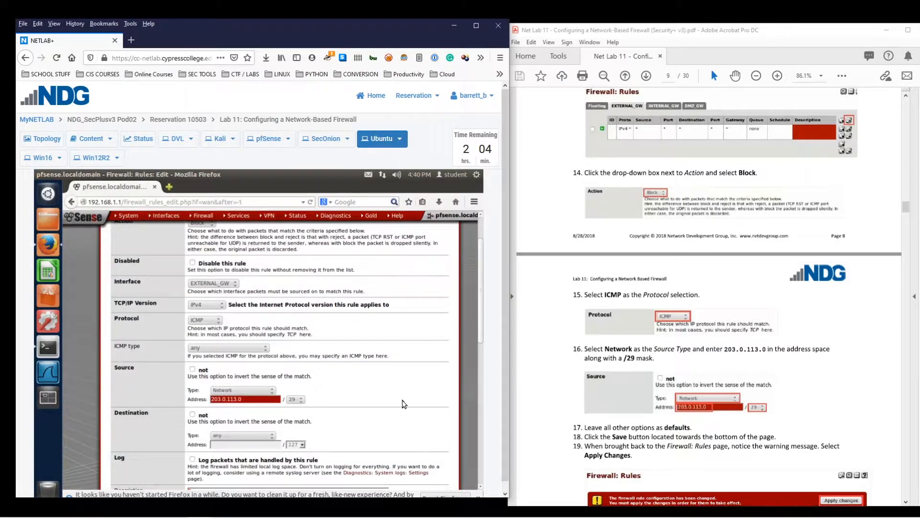
pyautogui.scroll(-2, 404, 404)
pyautogui.scroll(-2, 738, 362)
pyautogui.scroll(-3, 737, 358)
pyautogui.scroll(-1, 253, 380)
pyautogui.scroll(-2, 254, 380)
# Save the ICMP block rule and apply the pending firewall changes
pyautogui.click(203, 421)
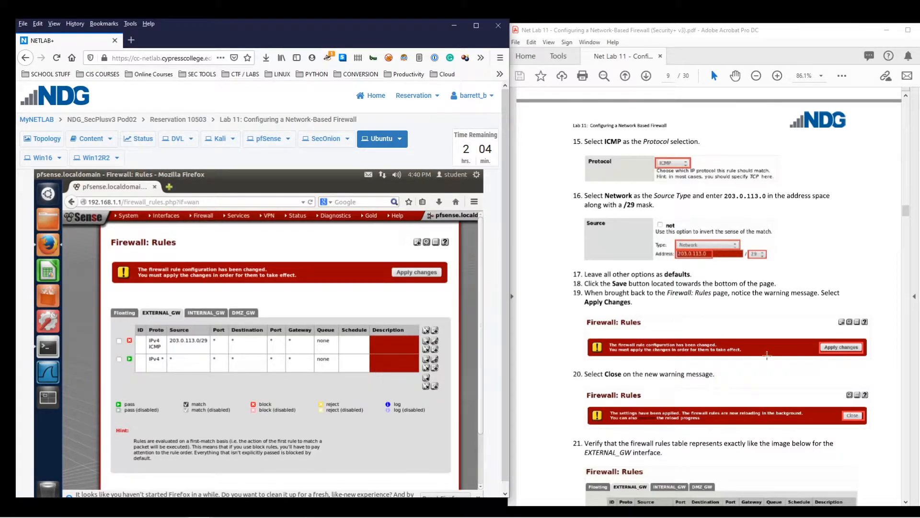
pyautogui.scroll(-2, 700, 331)
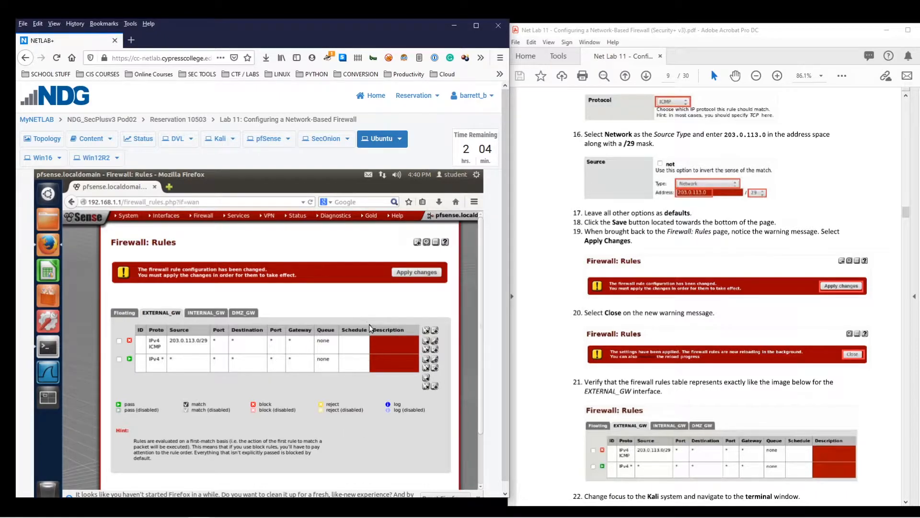
pyautogui.click(420, 272)
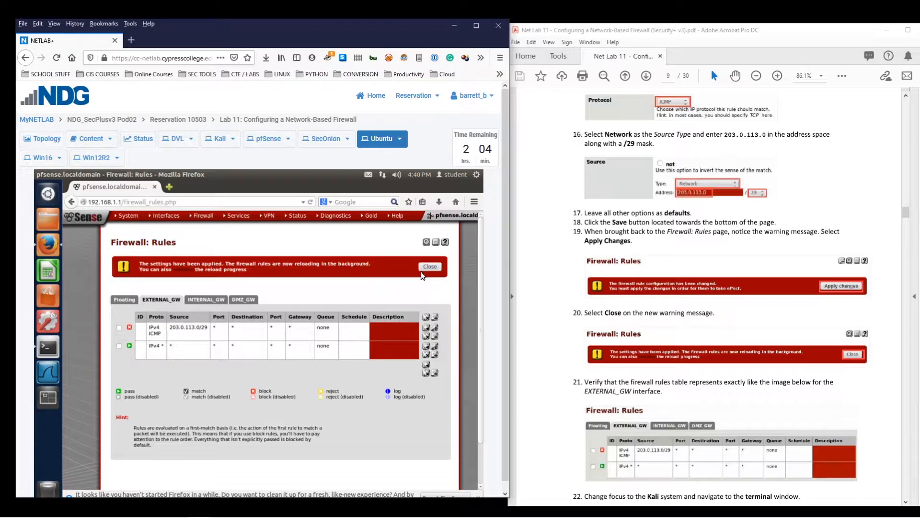
# Point out the ICMP block rule listed first on EXTERNAL_GW
pyautogui.scroll(-3, 671, 316)
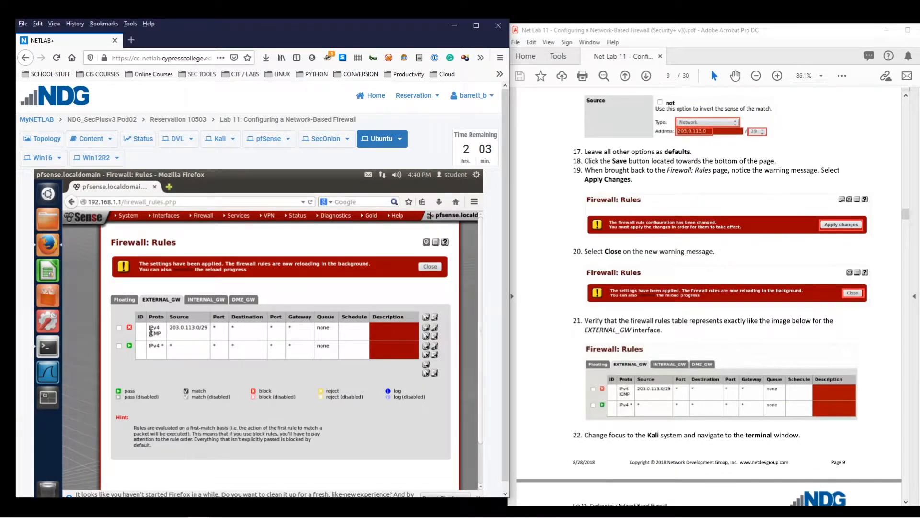
pyautogui.moveTo(150, 332); pyautogui.dragTo(160, 334)
pyautogui.click(161, 334)
pyautogui.click(162, 335)
pyautogui.scroll(-3, 604, 362)
pyautogui.scroll(-1, 599, 361)
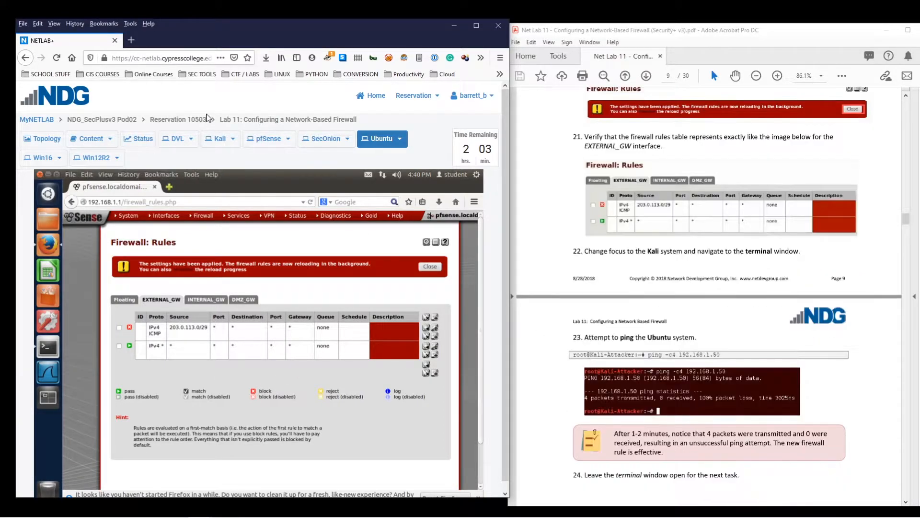
# Rerun ping -c4 192.168.1.50 from Kali and highlight the 100% packet loss result
pyautogui.click(227, 139)
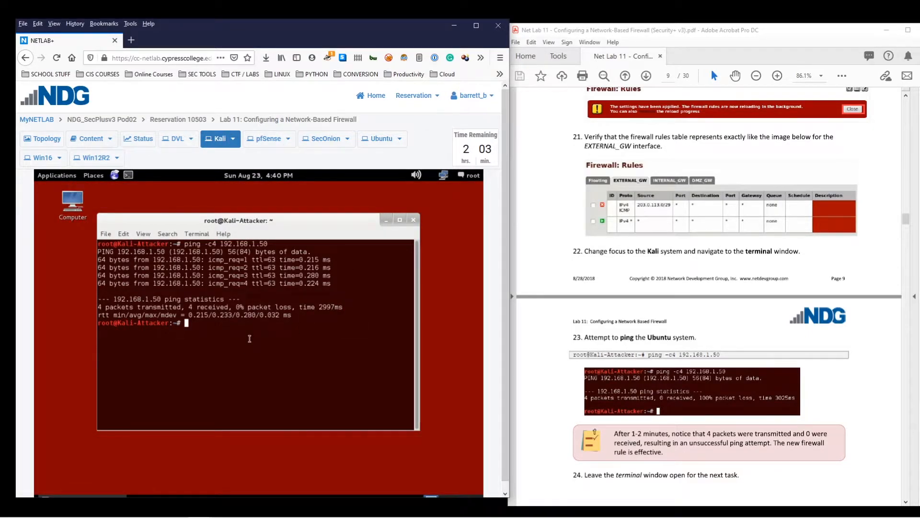
pyautogui.press('Up')
pyautogui.press('Return')
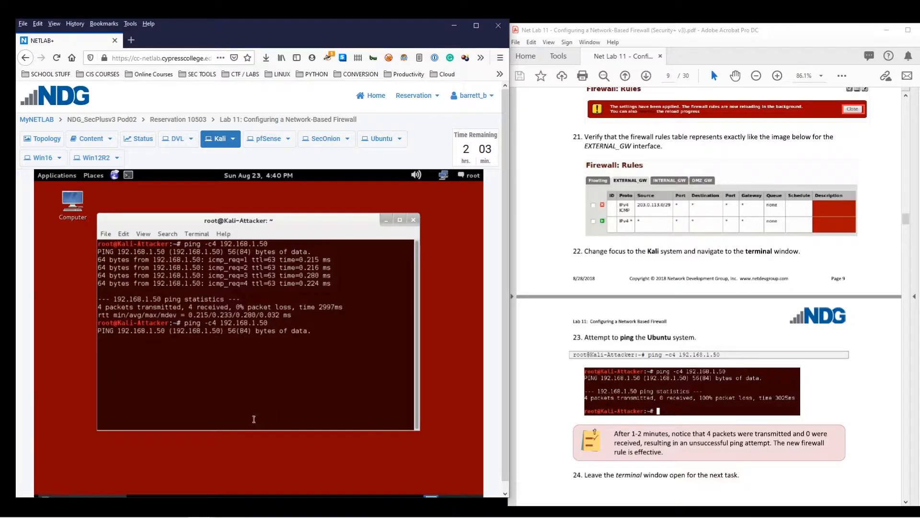
pyautogui.scroll(-1, 804, 356)
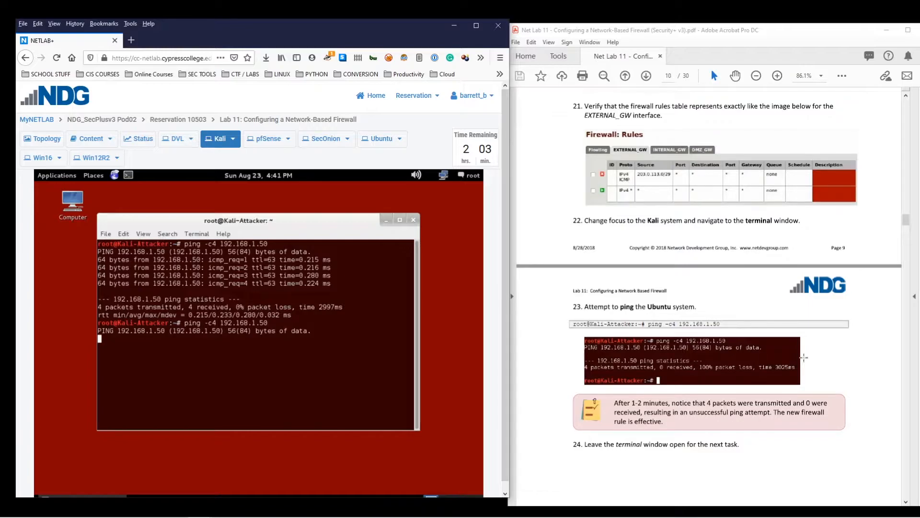
pyautogui.scroll(-1, 803, 357)
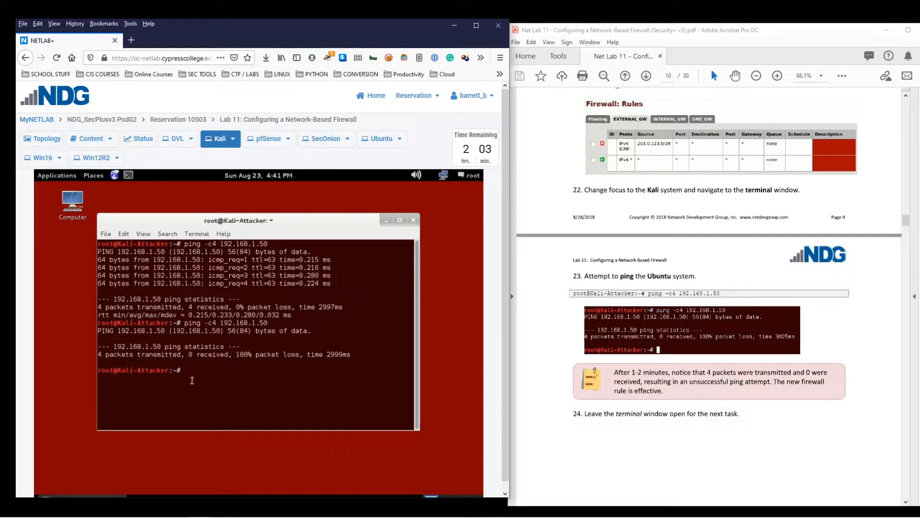
pyautogui.moveTo(189, 354); pyautogui.dragTo(303, 354)
pyautogui.click(295, 373)
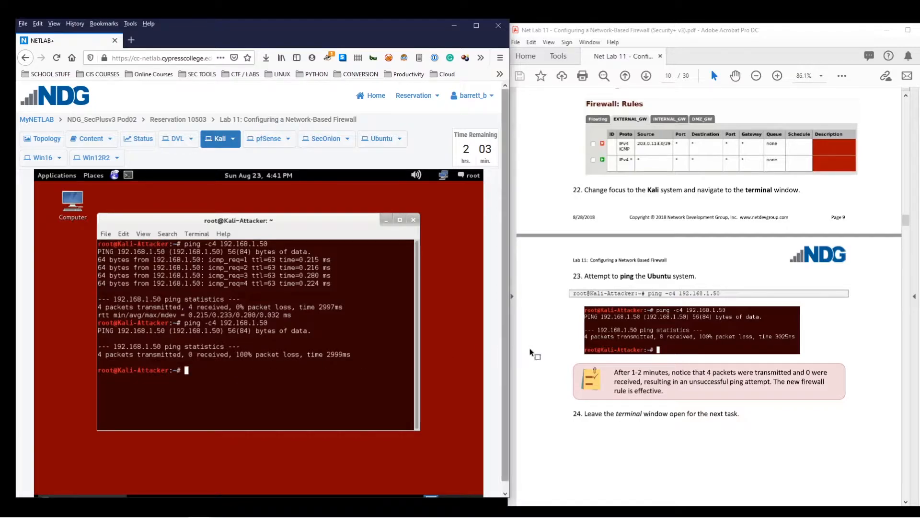
pyautogui.scroll(-7, 540, 353)
pyautogui.scroll(-5, 539, 353)
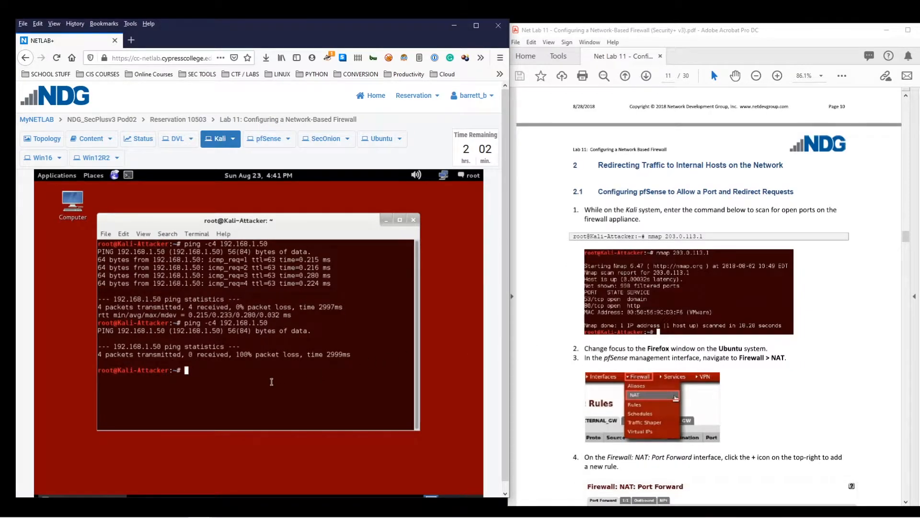
# Clear the Kali terminal and run nmap 203.0.113.1
pyautogui.hotkey('ctrl', 'l')
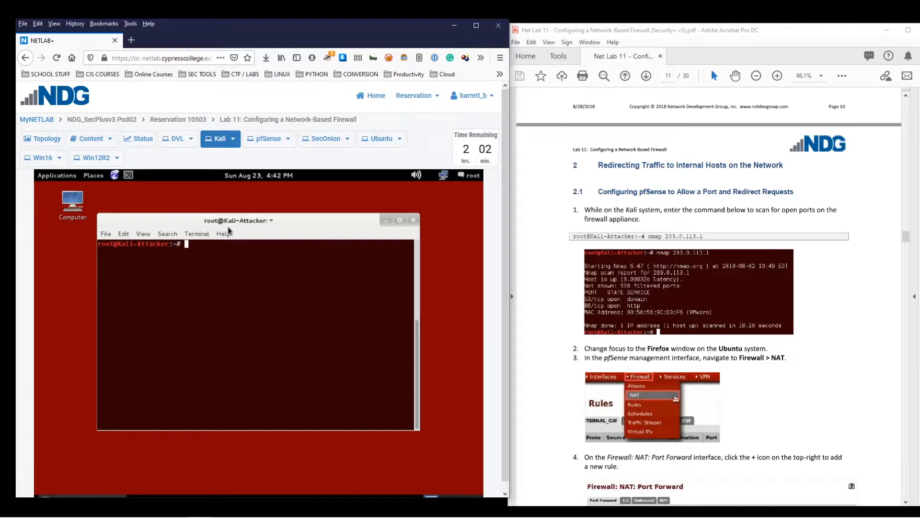
pyautogui.moveTo(303, 228); pyautogui.dragTo(321, 231)
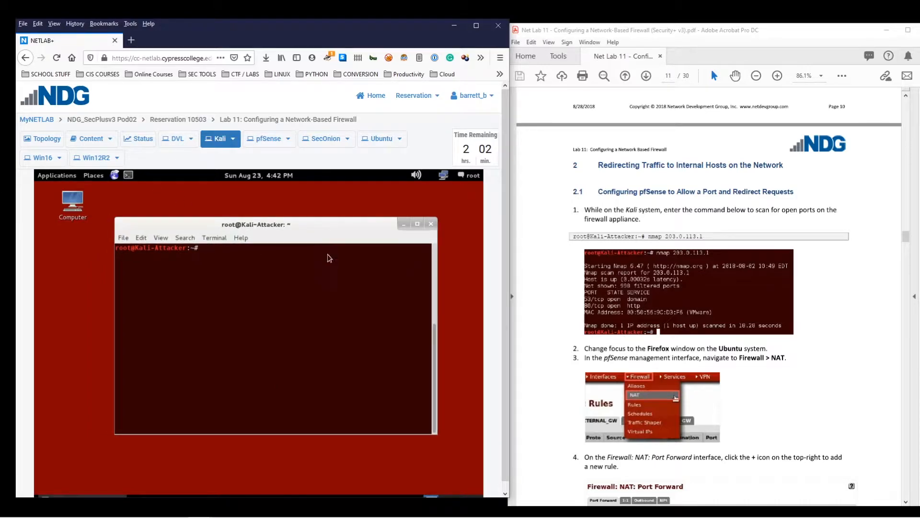
pyautogui.write('nmap 203.0.113.1')
pyautogui.press('Return')
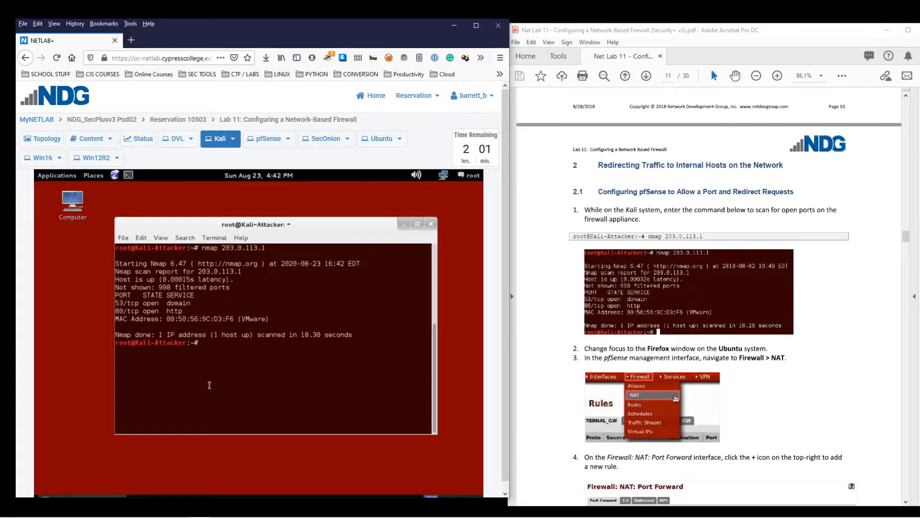
# Highlight the 53/tcp domain and 80/tcp http open-port lines in the scan output
pyautogui.moveTo(193, 305); pyautogui.dragTo(103, 304)
pyautogui.click(182, 309)
pyautogui.tripleClick(186, 311)
pyautogui.click(188, 310)
pyautogui.moveTo(182, 312); pyautogui.dragTo(231, 319)
pyautogui.click(169, 319)
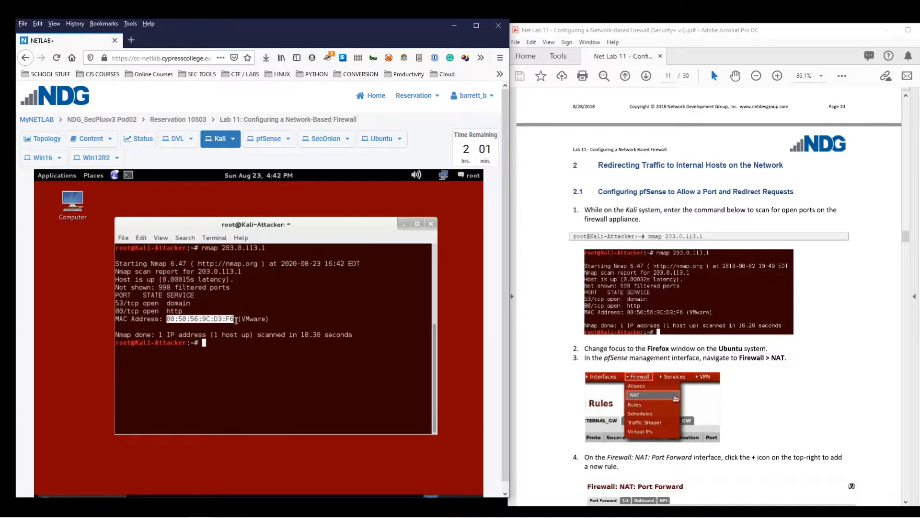
pyautogui.click(236, 320)
pyautogui.scroll(-2, 798, 314)
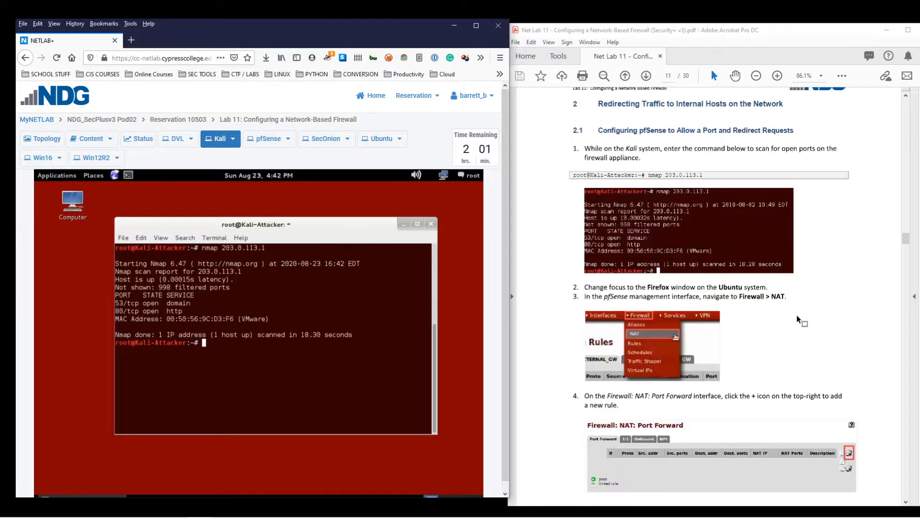
pyautogui.scroll(-2, 797, 315)
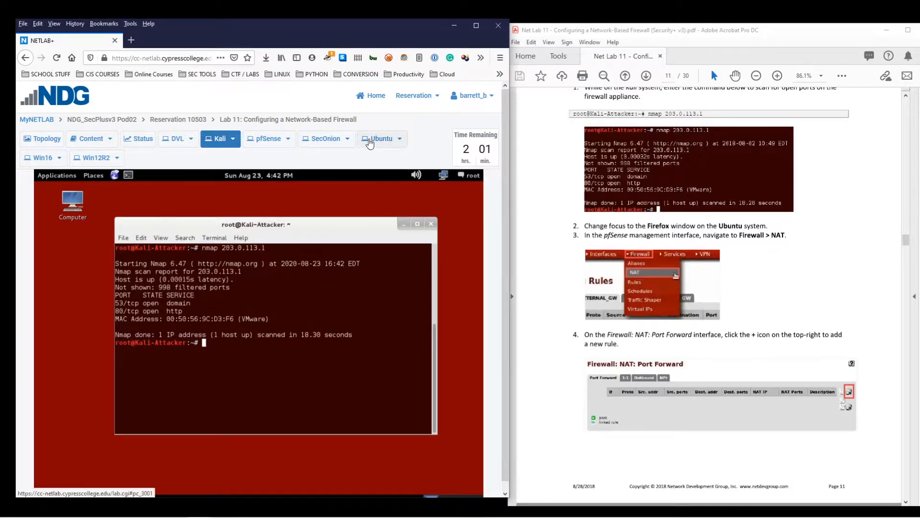
# Go to pfSense Firewall > NAT > Port Forward on Ubuntu and begin a new rule
pyautogui.click(371, 139)
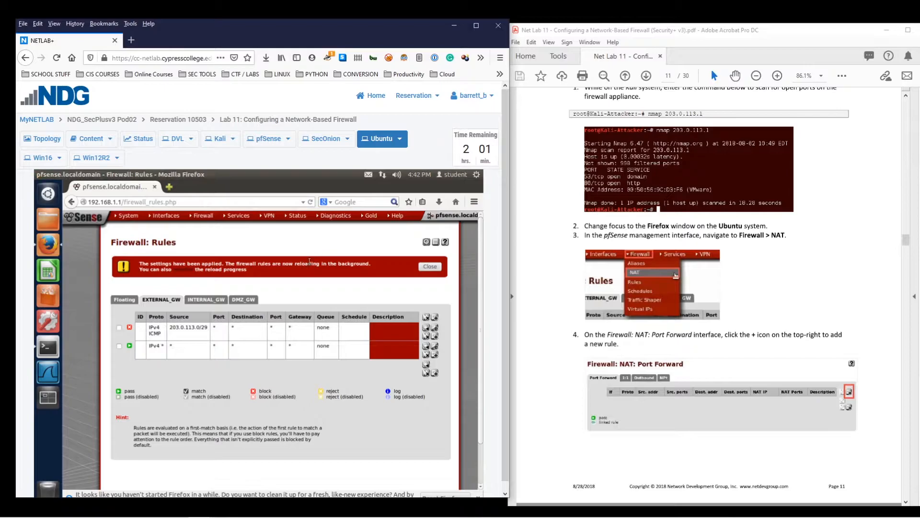
pyautogui.scroll(-4, 824, 295)
pyautogui.scroll(-5, 825, 296)
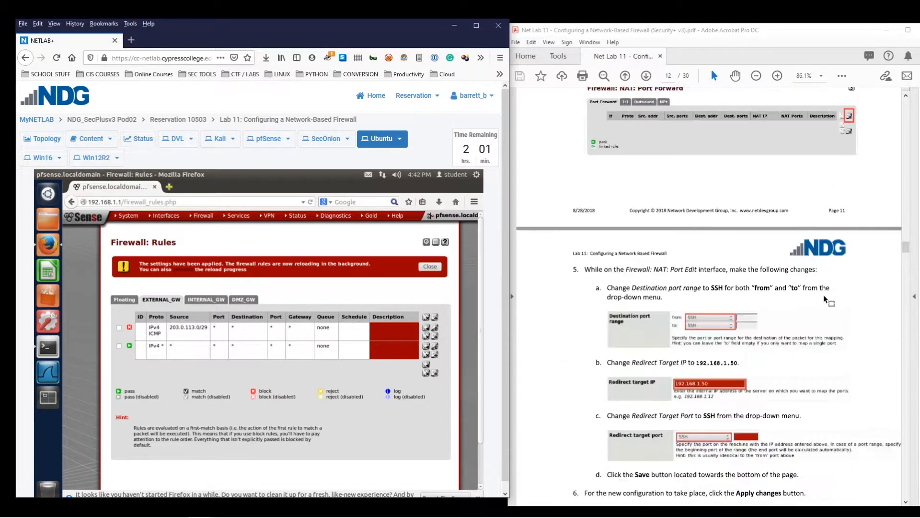
pyautogui.scroll(5, 824, 295)
pyautogui.scroll(2, 823, 296)
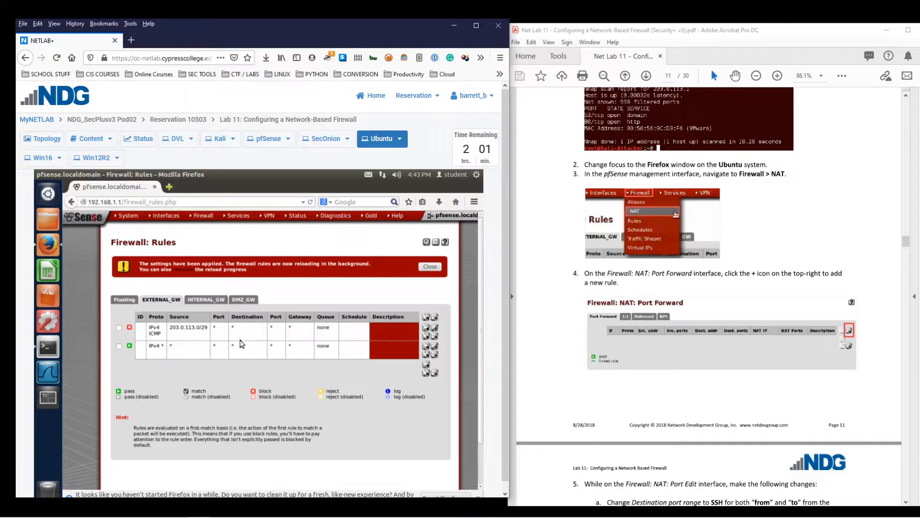
pyautogui.scroll(-5, 738, 316)
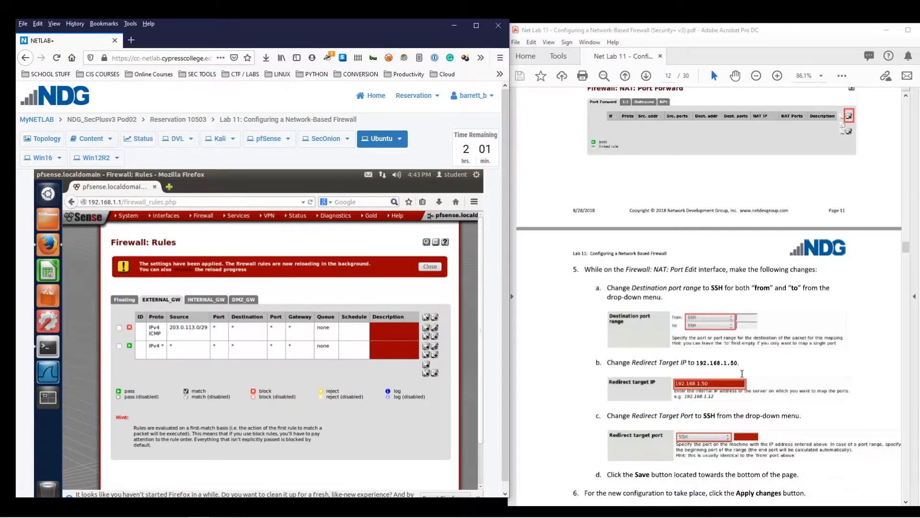
pyautogui.scroll(-3, 741, 372)
pyautogui.scroll(8, 741, 372)
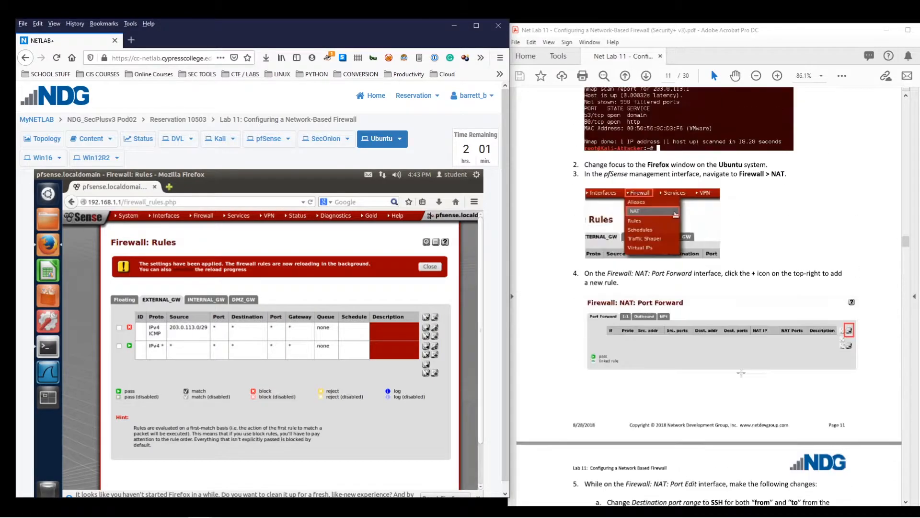
pyautogui.moveTo(207, 218)
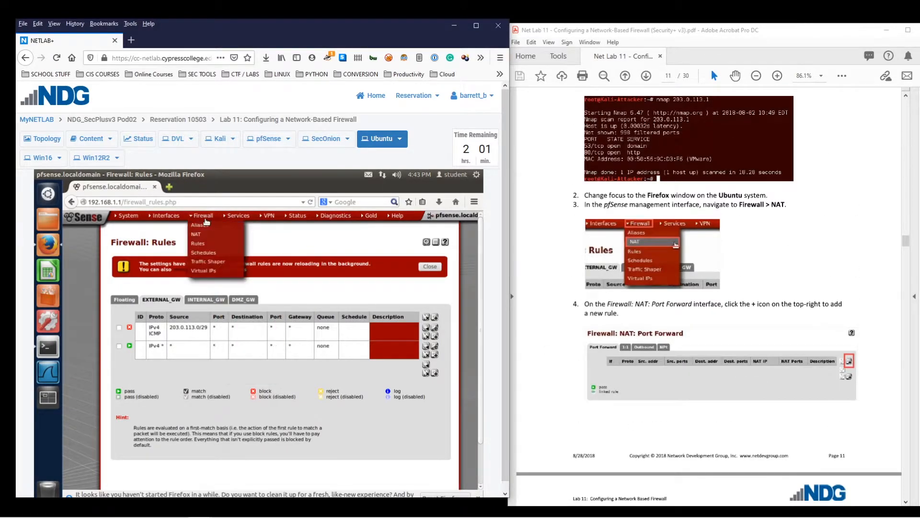
pyautogui.click(200, 235)
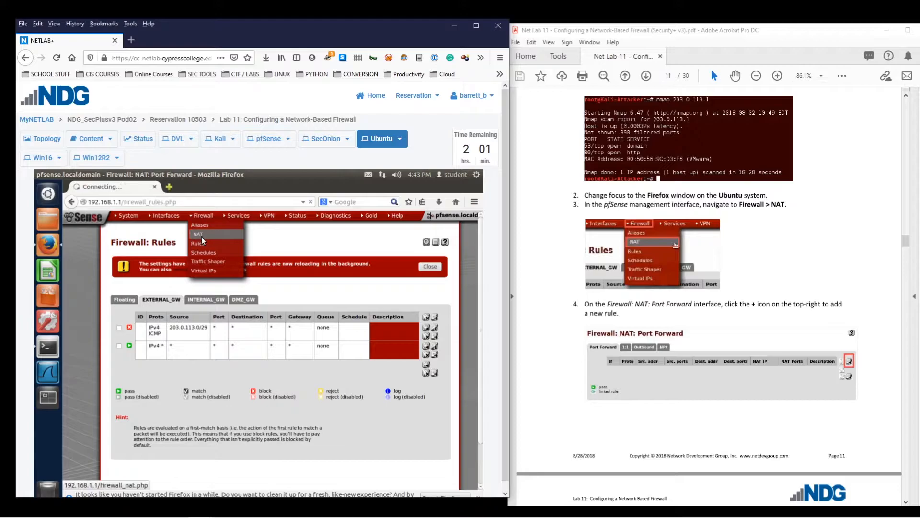
pyautogui.scroll(-3, 867, 365)
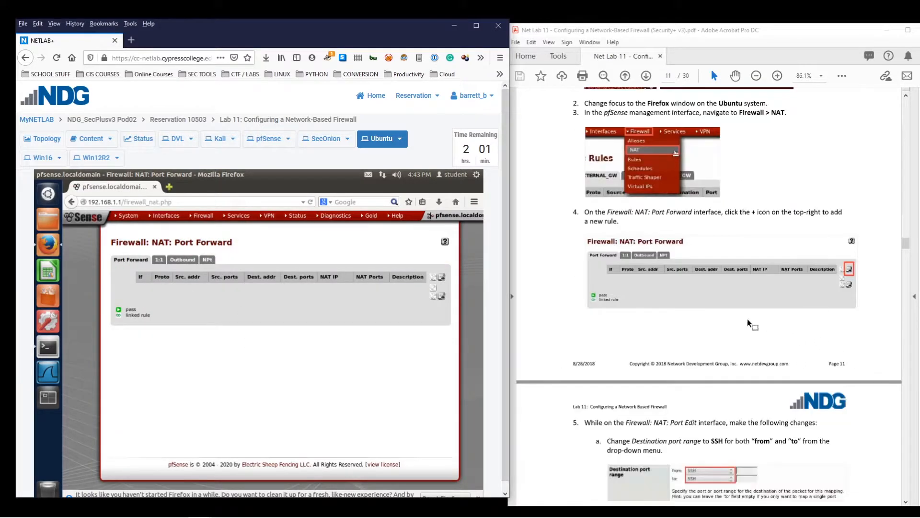
pyautogui.click(442, 280)
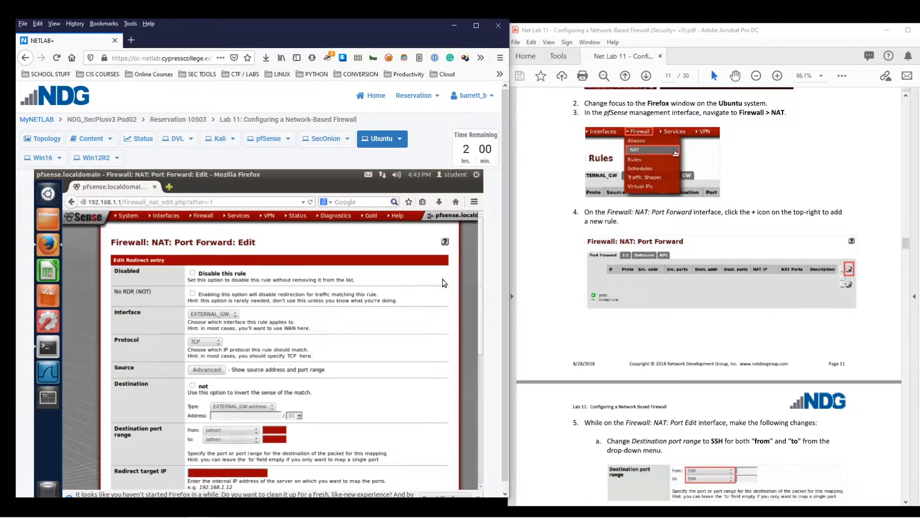
# Set the port-forward rule's destination port range to SSH
pyautogui.scroll(-7, 683, 300)
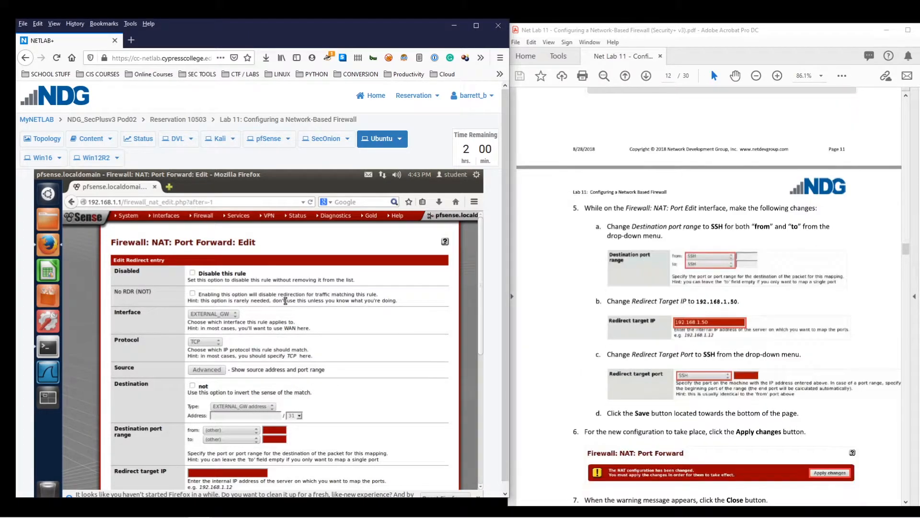
pyautogui.scroll(-1, 293, 301)
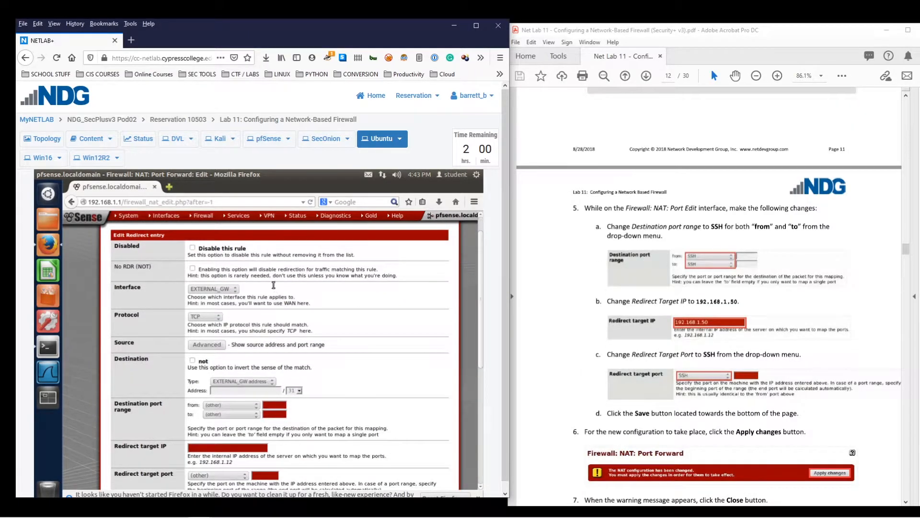
pyautogui.click(242, 408)
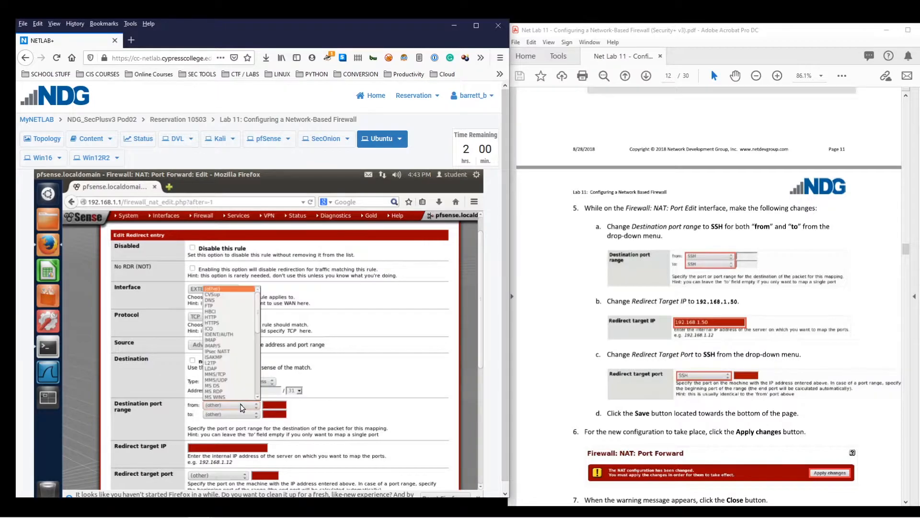
pyautogui.scroll(-3, 221, 340)
pyautogui.scroll(-7, 223, 354)
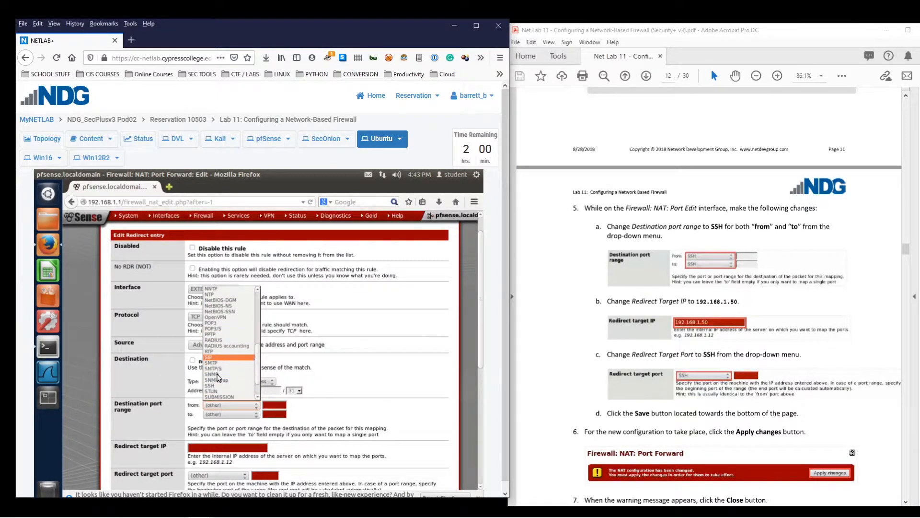
pyautogui.click(223, 385)
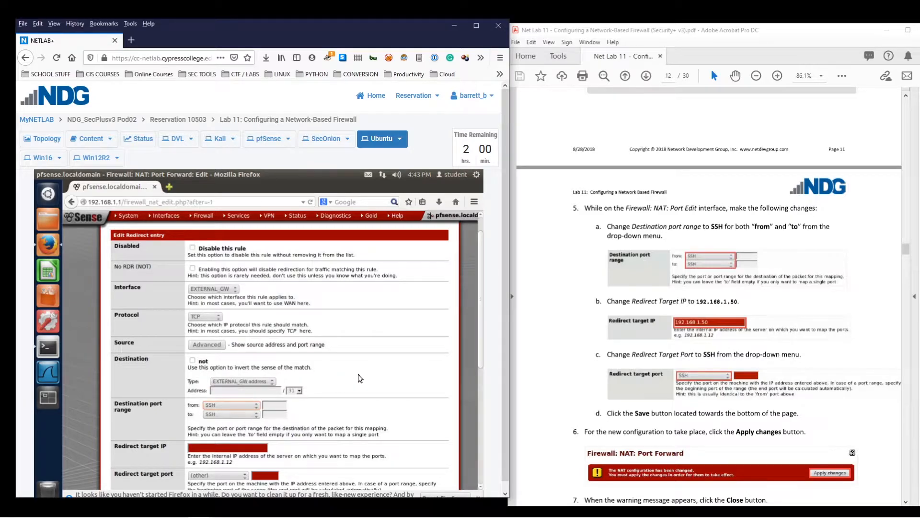
# Redirect the rule to target IP 192.168.1.50 on the SSH port
pyautogui.scroll(-4, 359, 381)
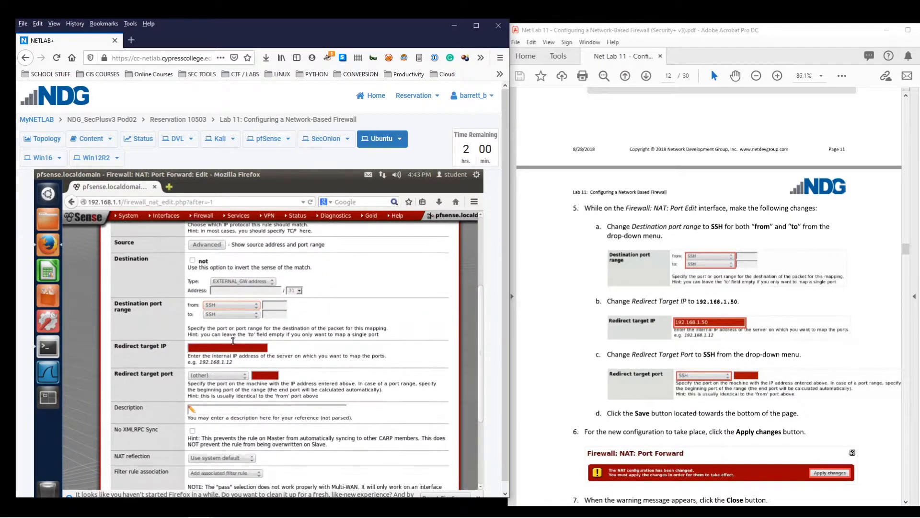
pyautogui.click(234, 351)
pyautogui.write('192.168.1.50')
pyautogui.click(222, 375)
pyautogui.scroll(-3, 207, 472)
pyautogui.scroll(-5, 206, 474)
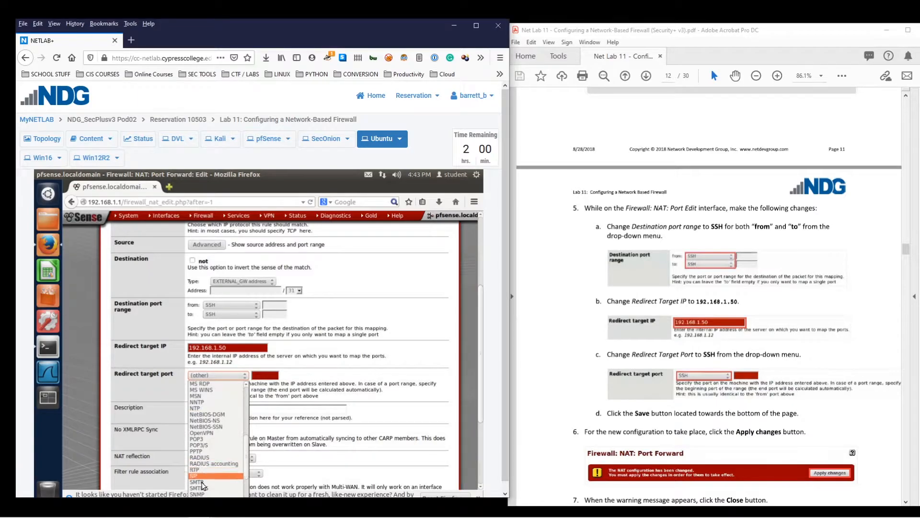
pyautogui.scroll(-3, 201, 485)
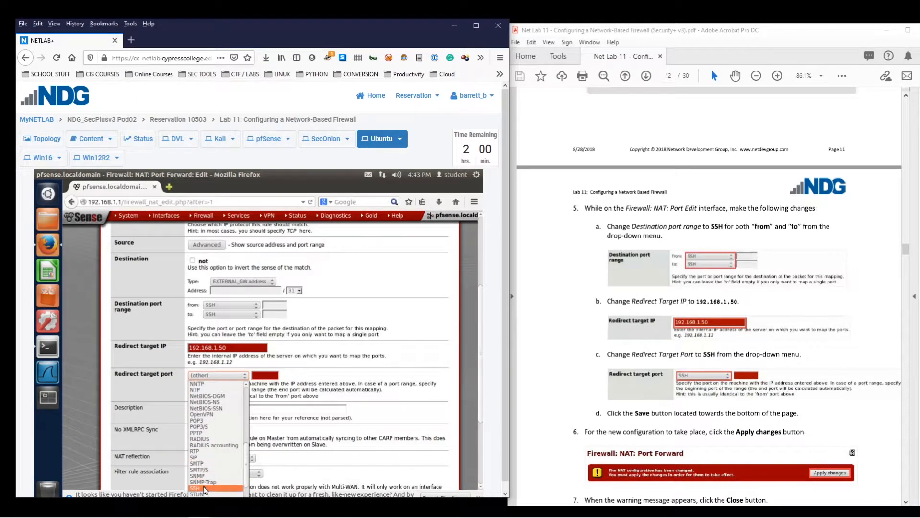
pyautogui.click(200, 486)
# Save the SSH port-forward rule, apply the NAT changes, and dismiss the success notice
pyautogui.scroll(-1, 321, 398)
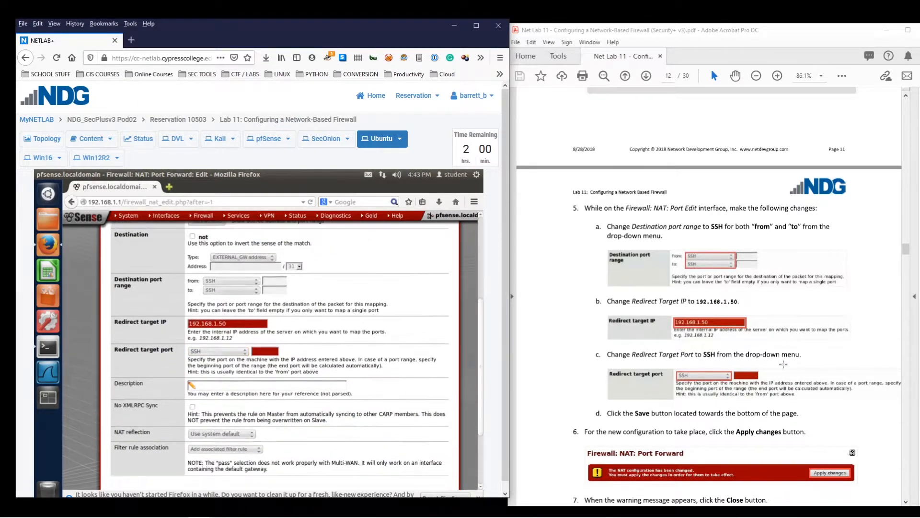
pyautogui.scroll(-3, 343, 405)
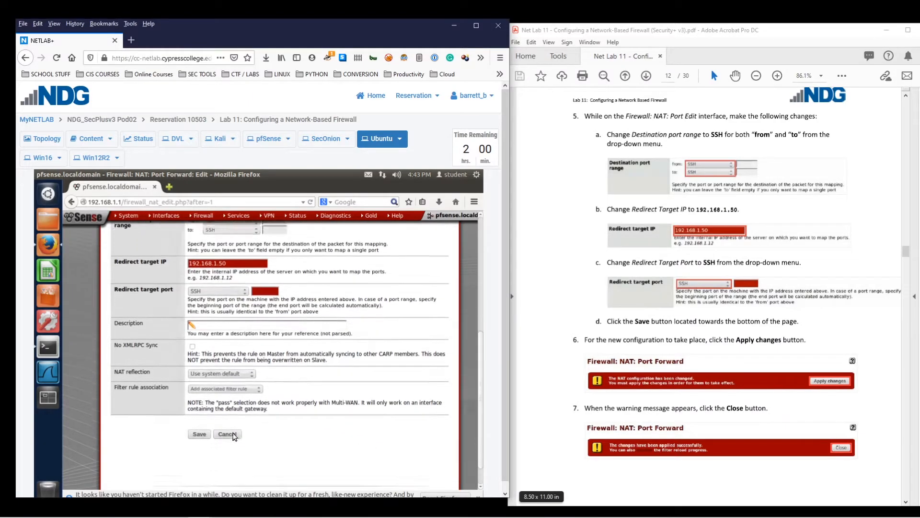
pyautogui.click(199, 406)
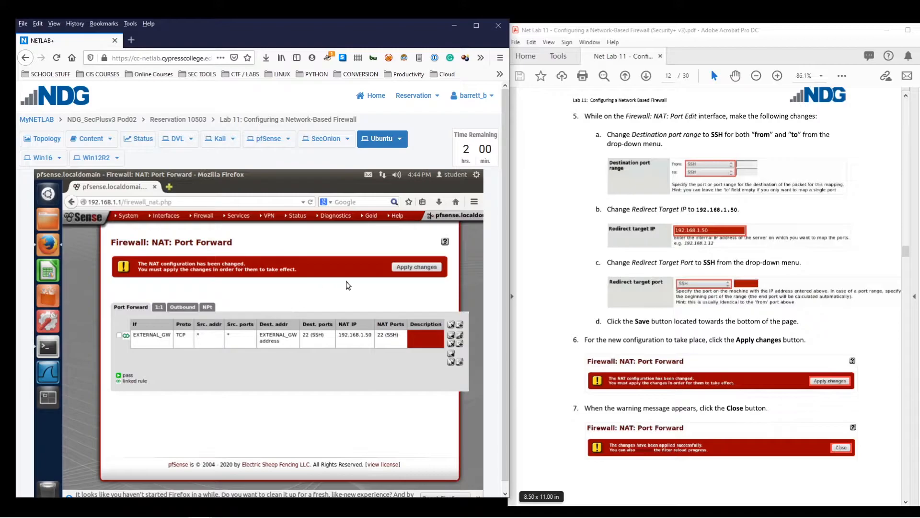
pyautogui.click(407, 268)
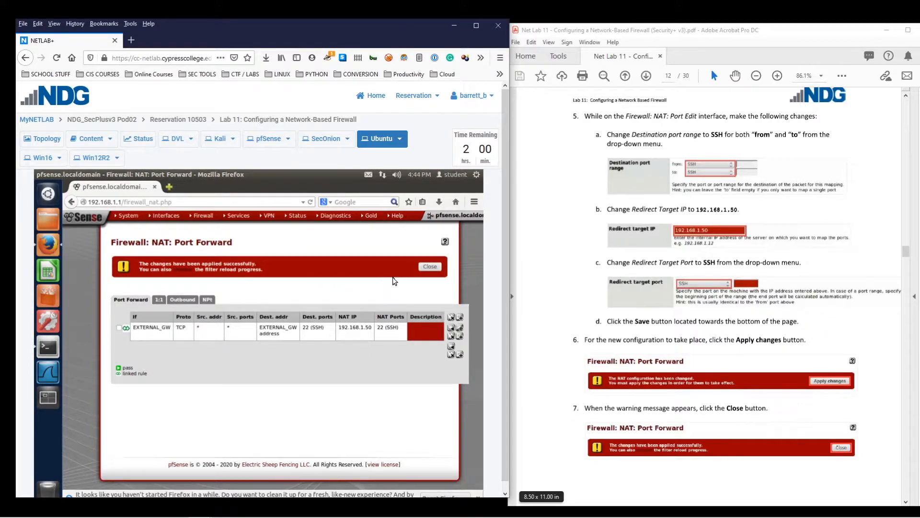
pyautogui.click(430, 266)
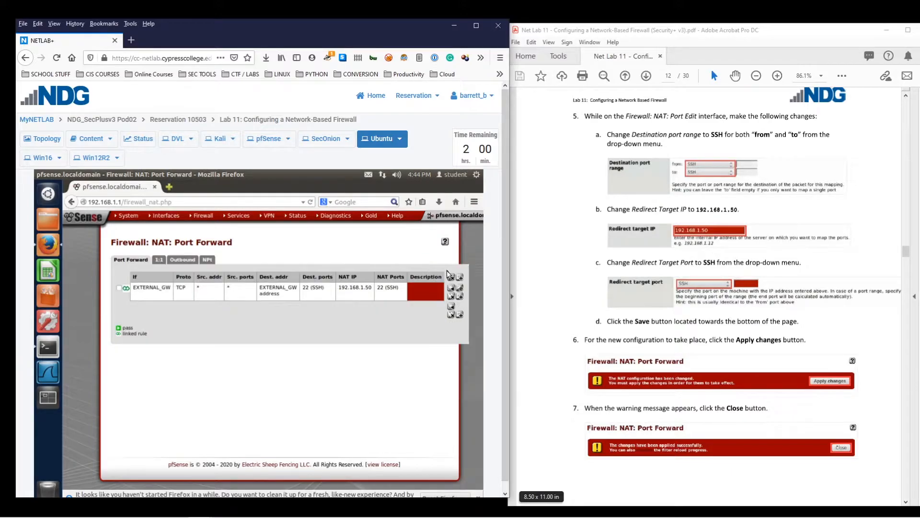
pyautogui.scroll(-6, 677, 327)
pyautogui.scroll(-3, 678, 327)
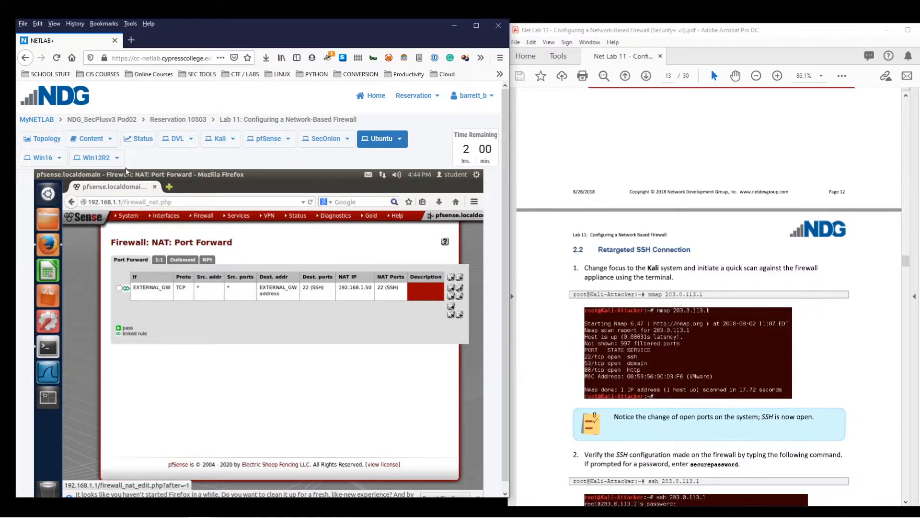
# On Kali, rerun nmap 203.0.113.1 and check that 22/tcp ssh now shows open
pyautogui.click(220, 139)
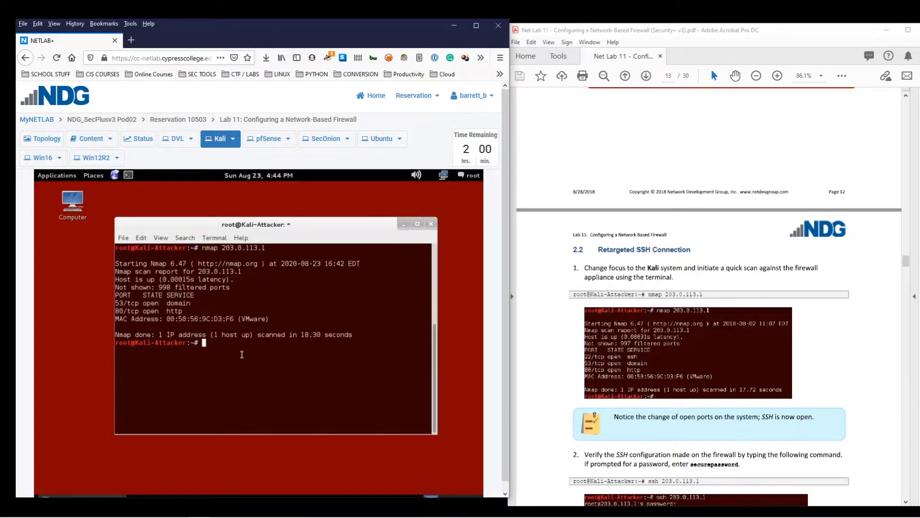
pyautogui.press('Up')
pyautogui.press('Return')
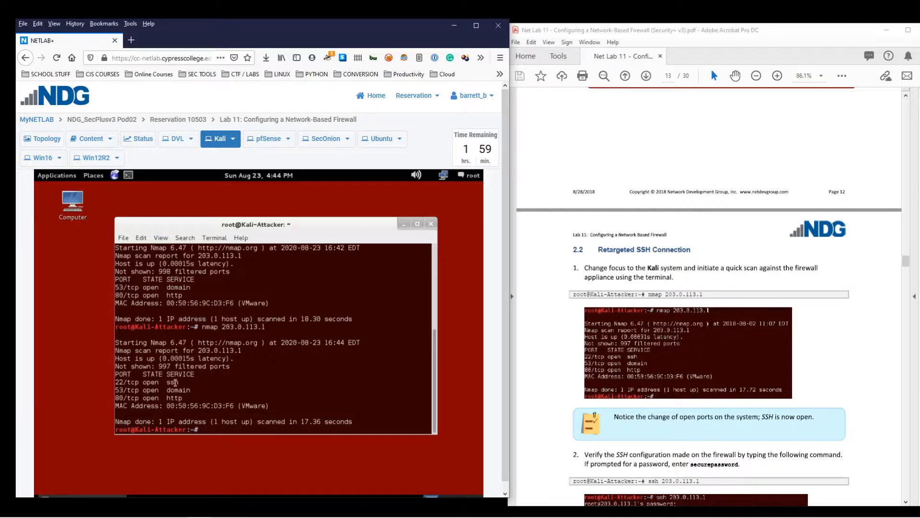
pyautogui.moveTo(185, 382); pyautogui.dragTo(113, 382)
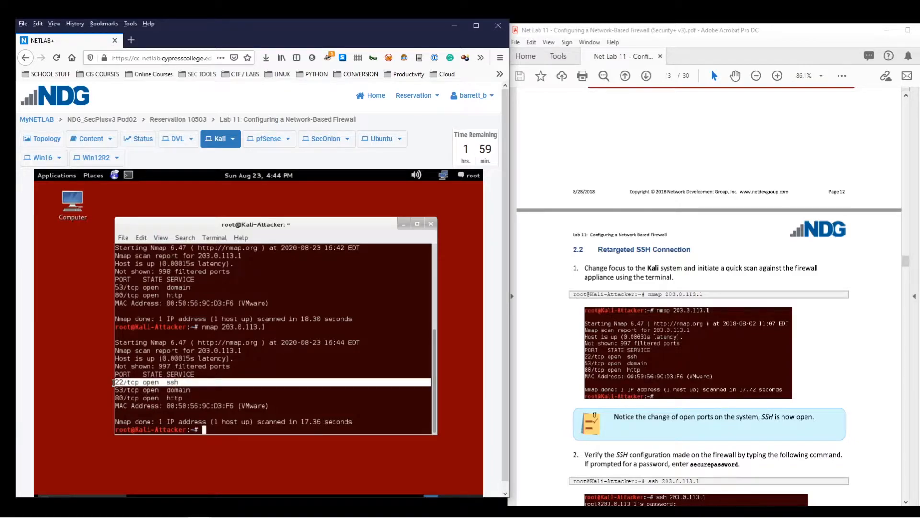
pyautogui.click(175, 382)
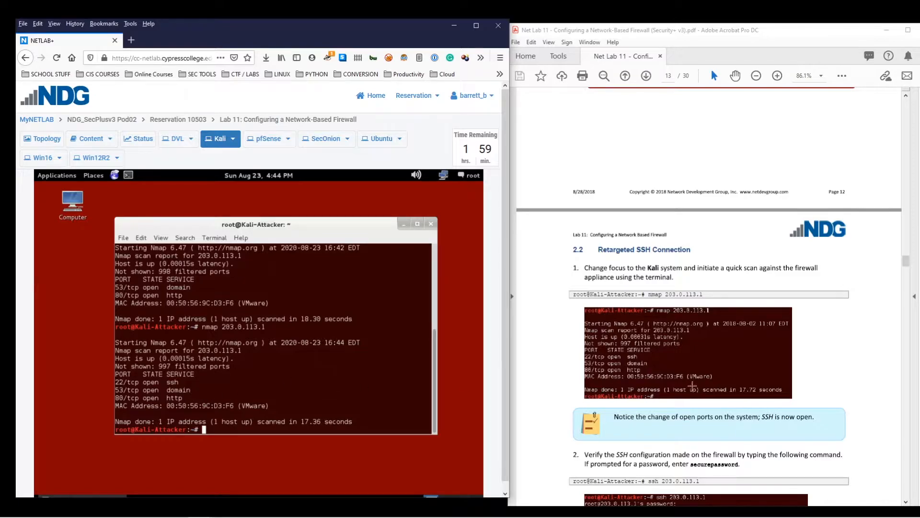
pyautogui.scroll(-5, 839, 386)
pyautogui.scroll(-3, 833, 384)
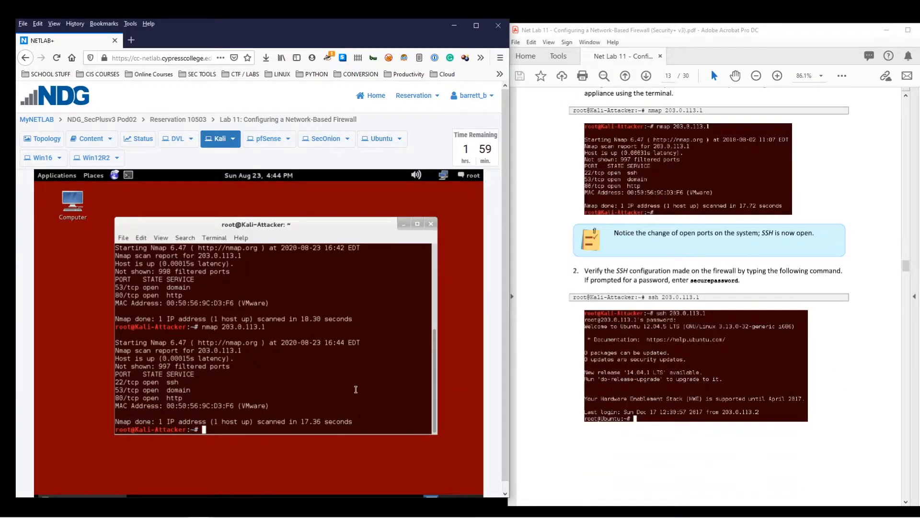
# SSH from Kali into 203.0.113.1, reach the root@Ubuntu prompt, then switch to the Ubuntu console
pyautogui.write('ssh 203.0.113.1')
pyautogui.press('Return')
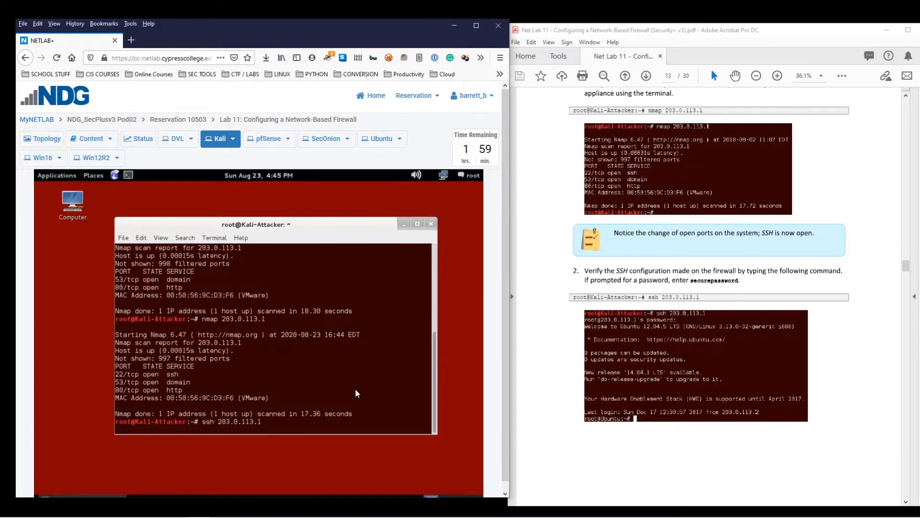
pyautogui.scroll(-3, 777, 338)
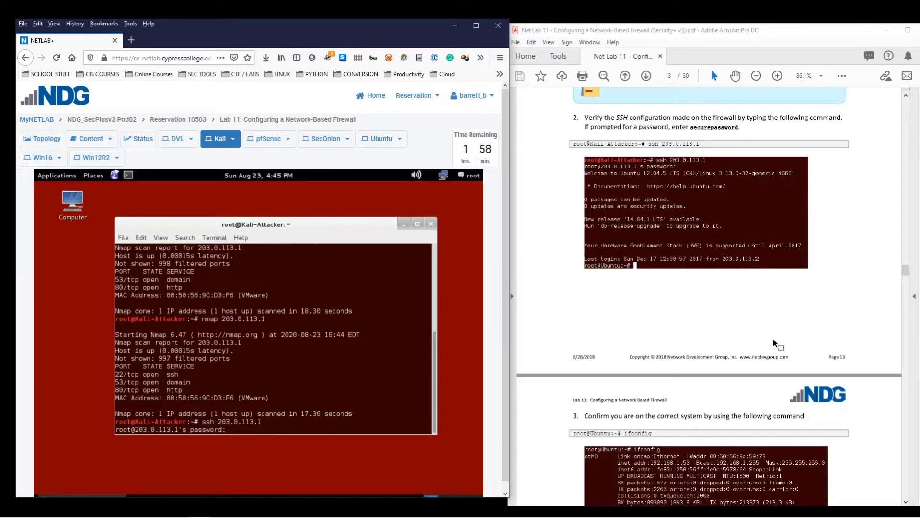
pyautogui.press('Return')
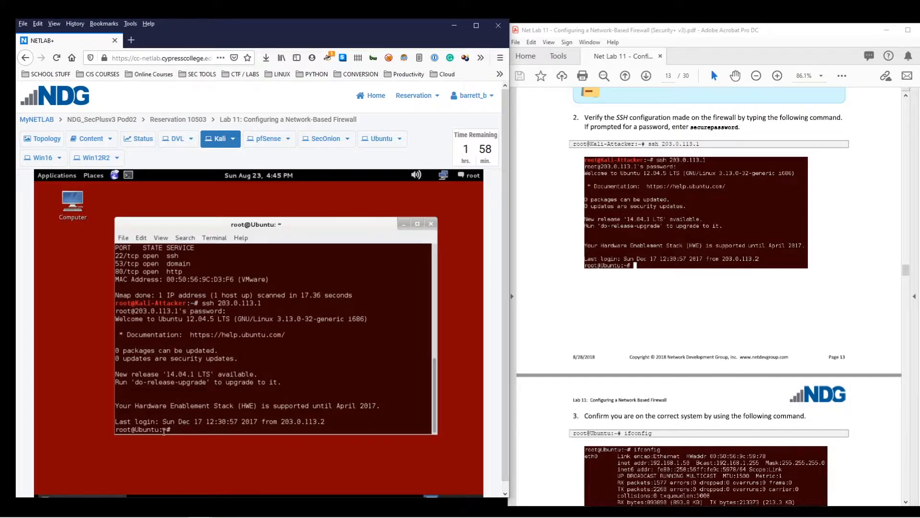
pyautogui.moveTo(174, 430); pyautogui.dragTo(95, 432)
pyautogui.click(124, 431)
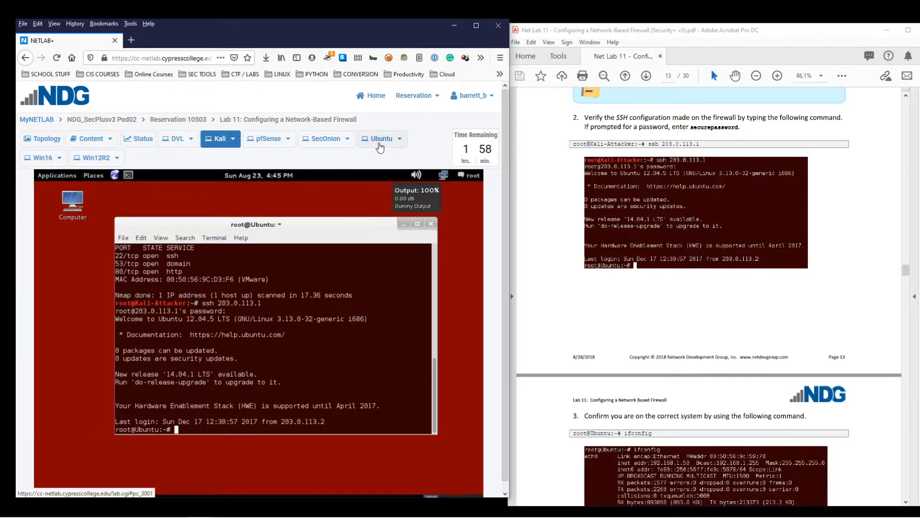
pyautogui.click(379, 143)
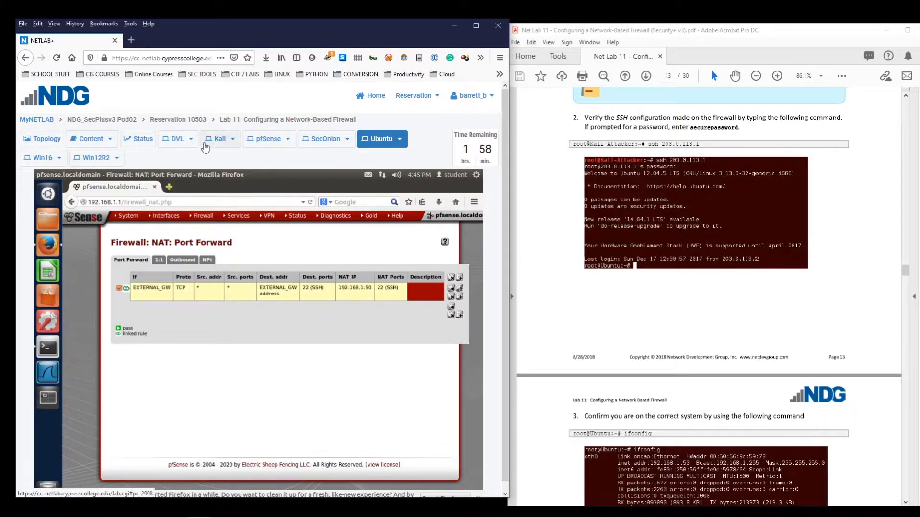
# Switch through the Kali, Topology and Ubuntu tabs, ending on Kali's SSH session
pyautogui.click(208, 145)
pyautogui.scroll(-5, 653, 369)
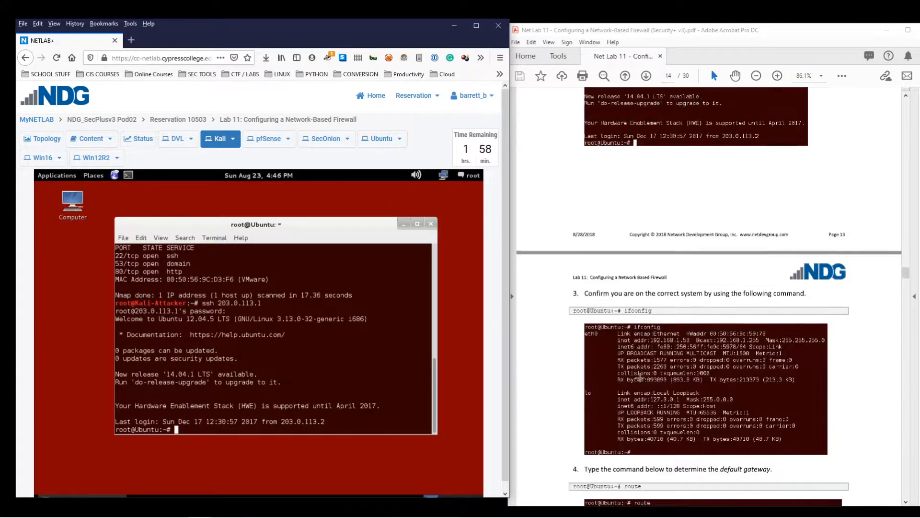
pyautogui.scroll(-1, 653, 369)
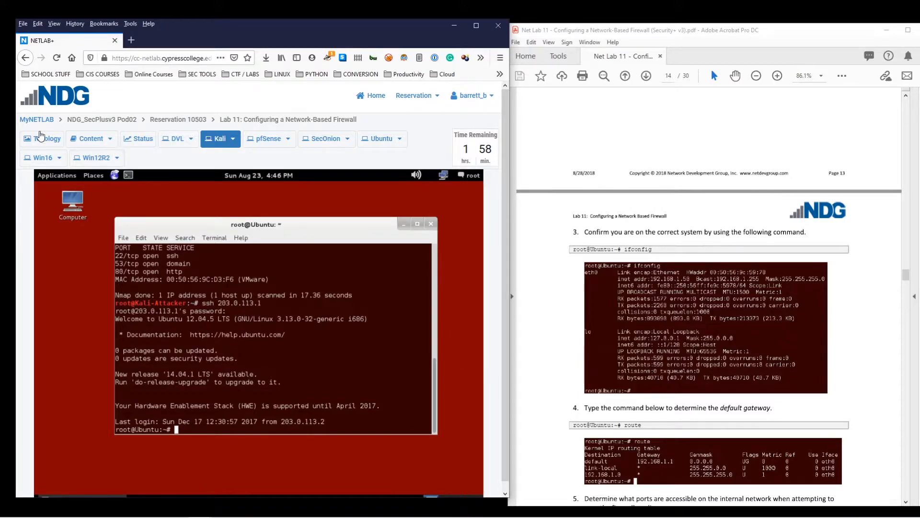
pyautogui.click(42, 139)
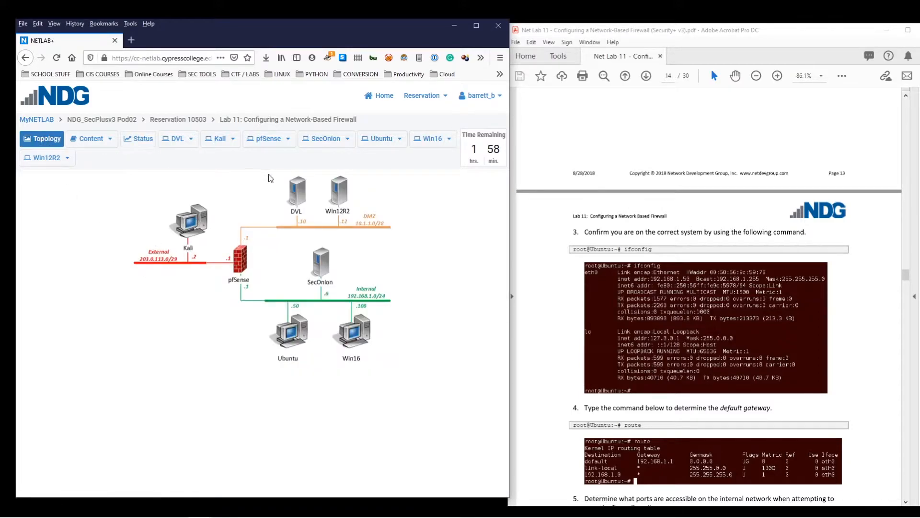
pyautogui.click(365, 146)
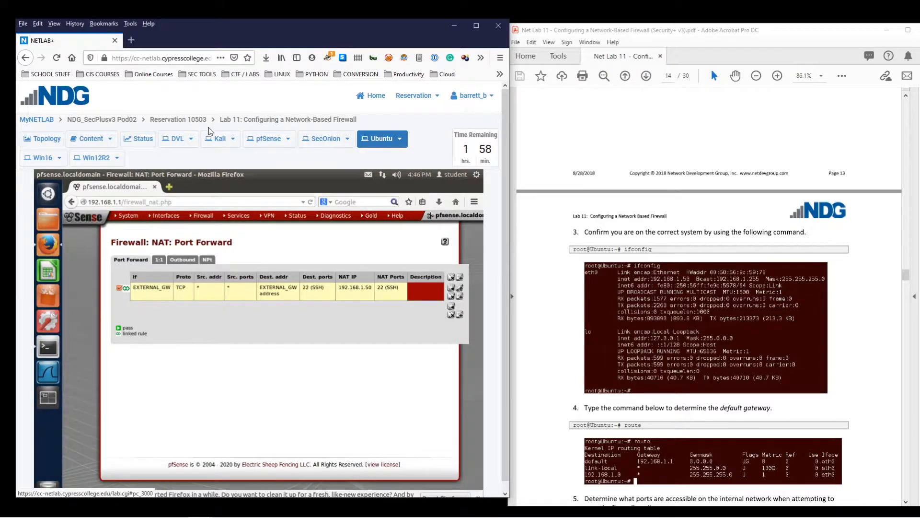
pyautogui.click(220, 143)
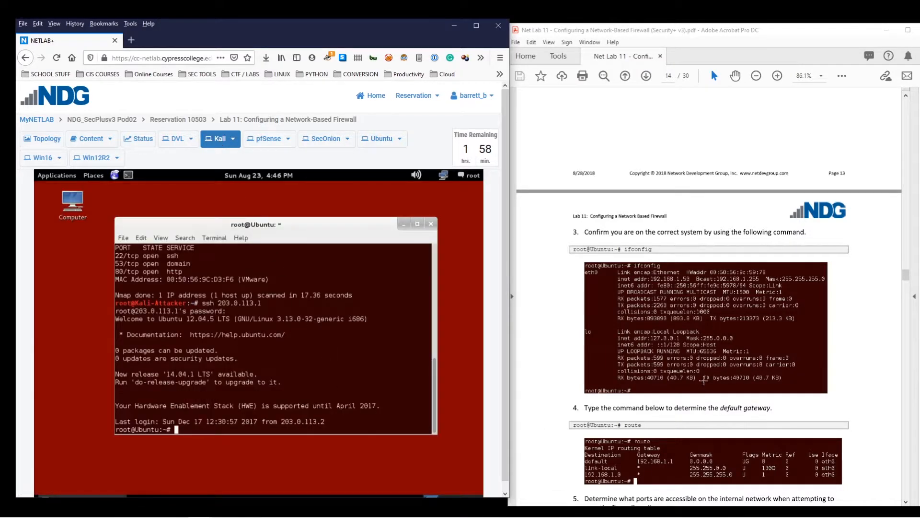
# Run ifconfig over SSH to confirm the host address 192.168.1.50
pyautogui.write('ifconfig')
pyautogui.press('Return')
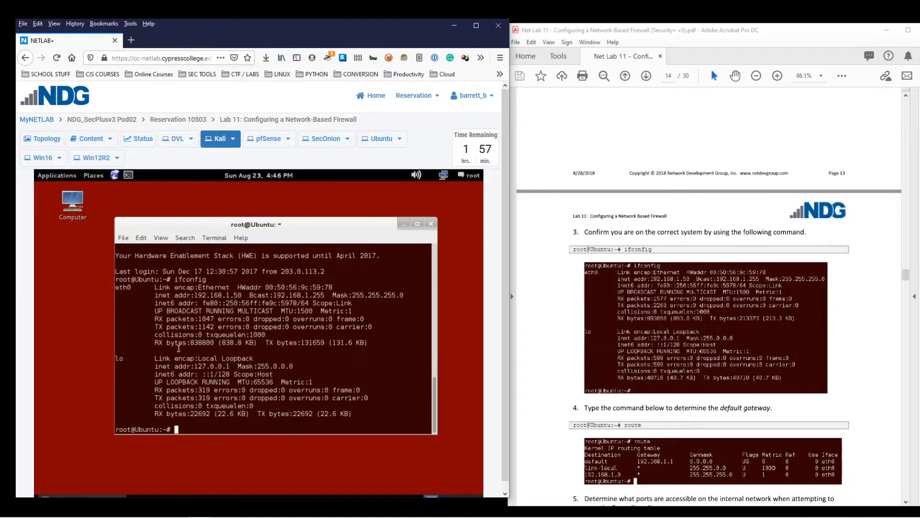
pyautogui.moveTo(194, 295); pyautogui.dragTo(245, 295)
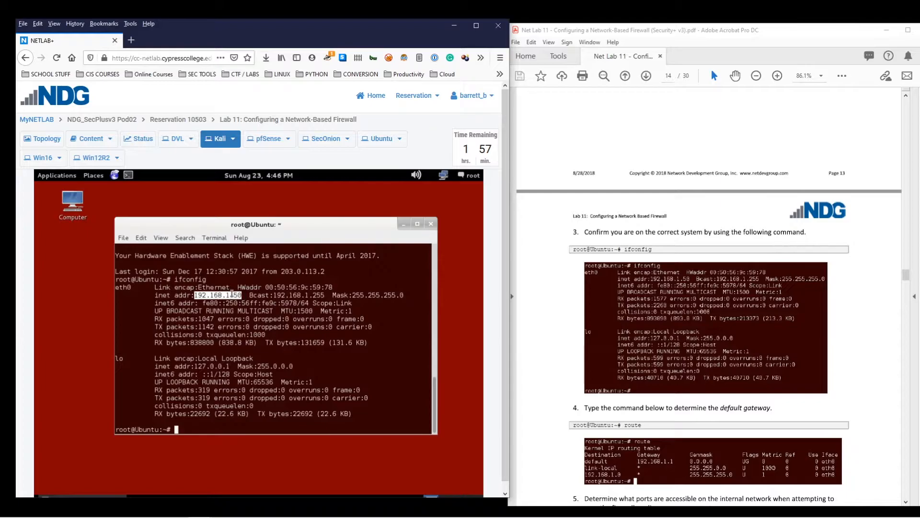
pyautogui.scroll(-3, 701, 378)
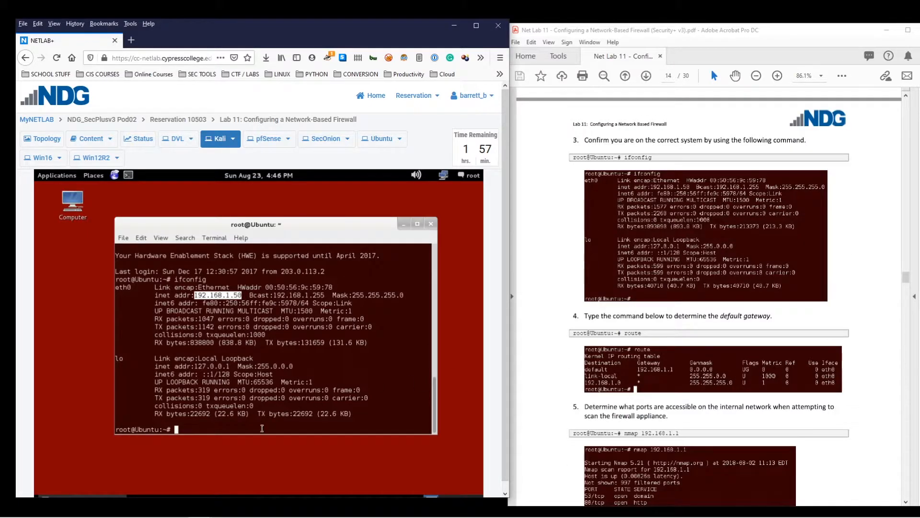
pyautogui.click(263, 428)
# Run route to confirm default gateway 192.168.1.1, then enter nmap 192.168.1.1 at the prompt
pyautogui.write('route')
pyautogui.press('Return')
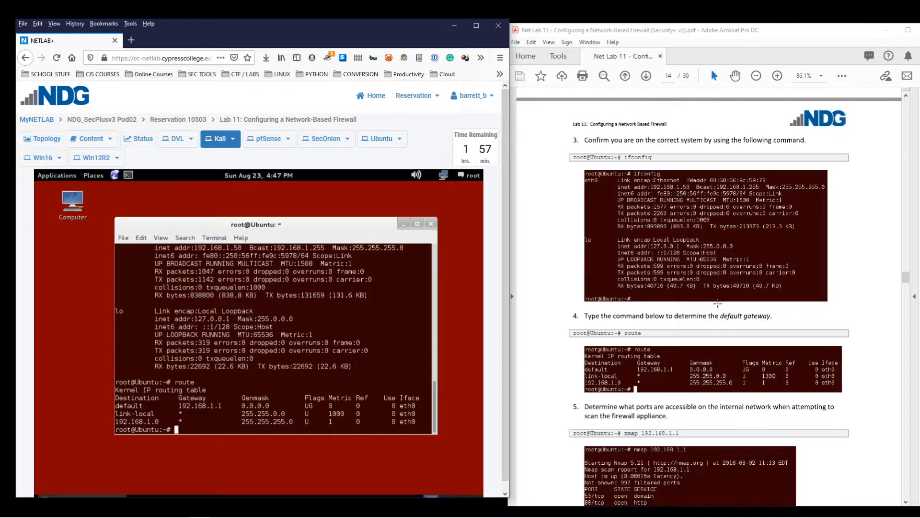
pyautogui.scroll(-4, 718, 303)
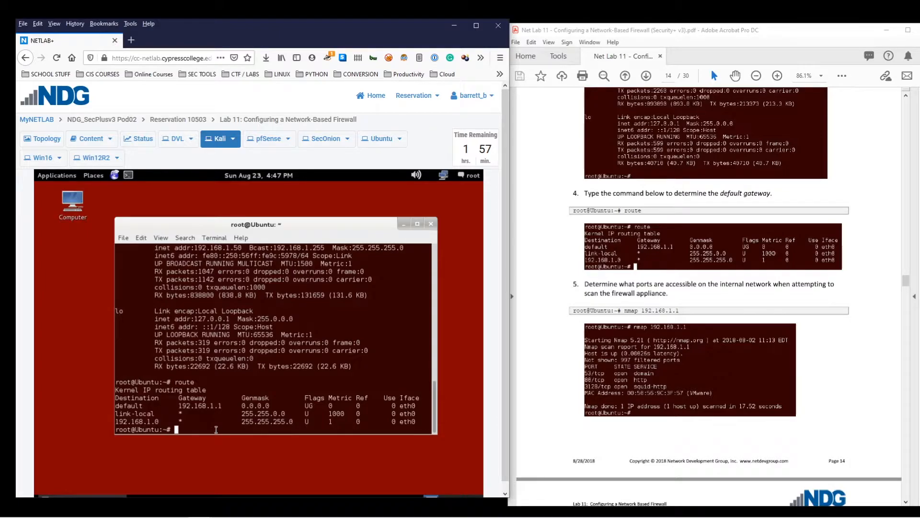
pyautogui.write('nmap 192.168.1.1')
pyautogui.click(43, 139)
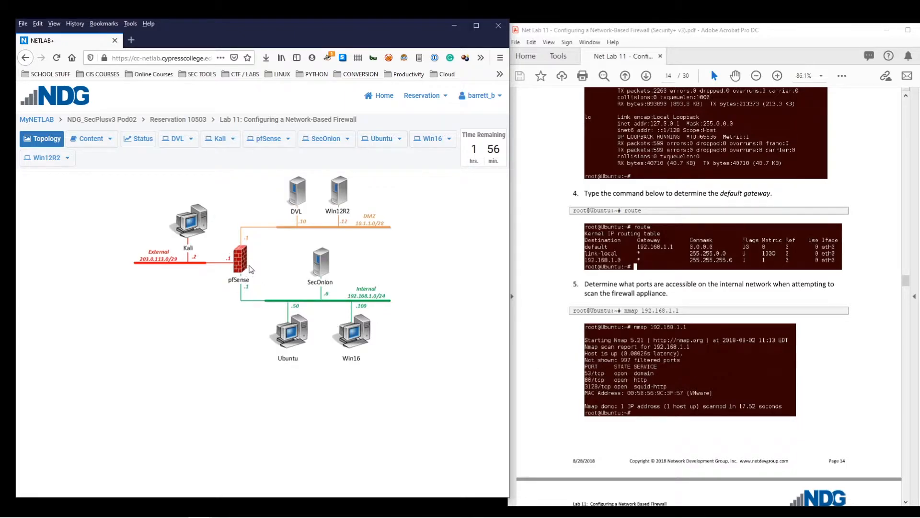
pyautogui.click(220, 138)
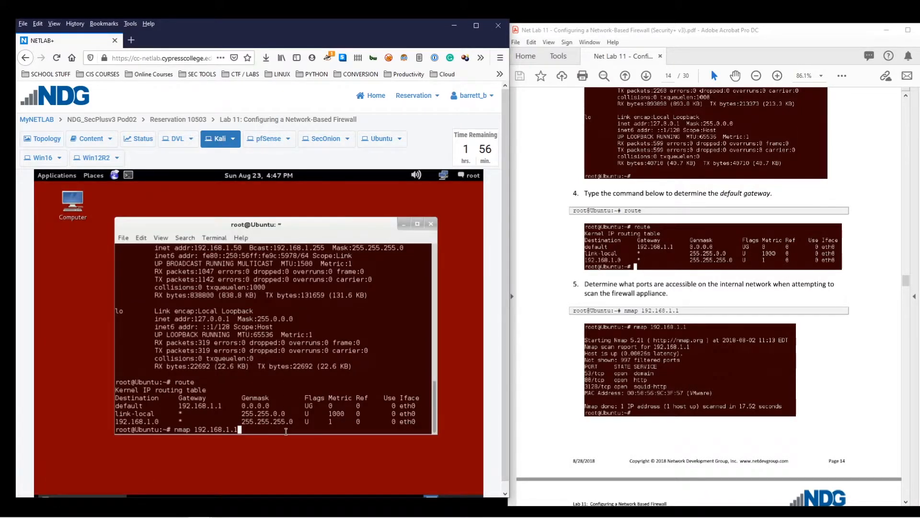
pyautogui.press('Return')
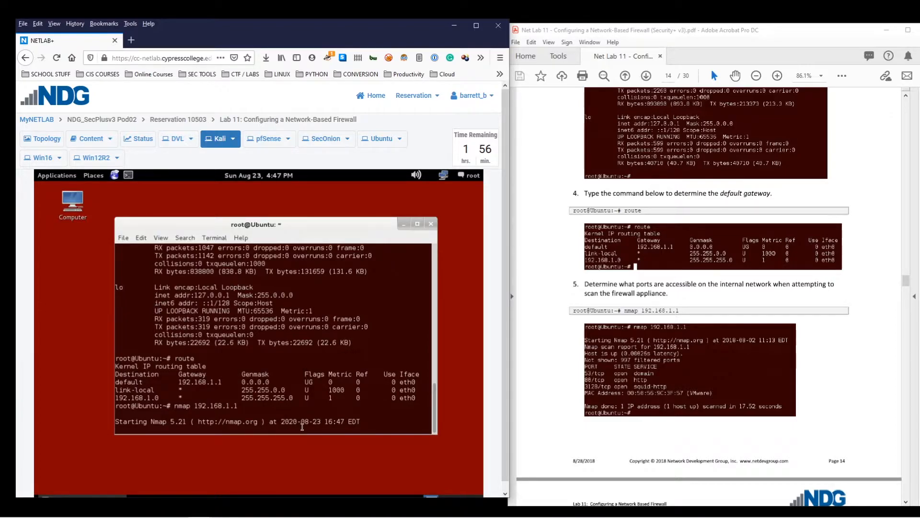
pyautogui.scroll(-1, 726, 395)
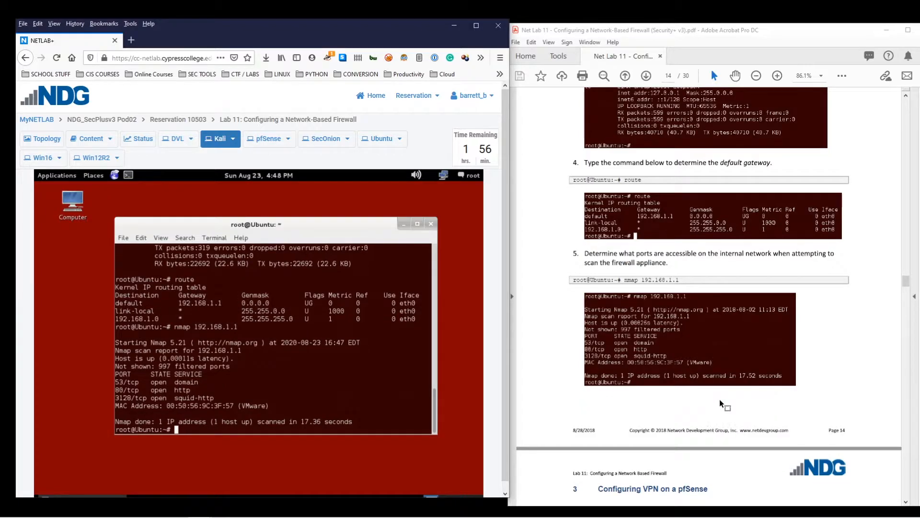
pyautogui.moveTo(219, 397); pyautogui.dragTo(115, 398)
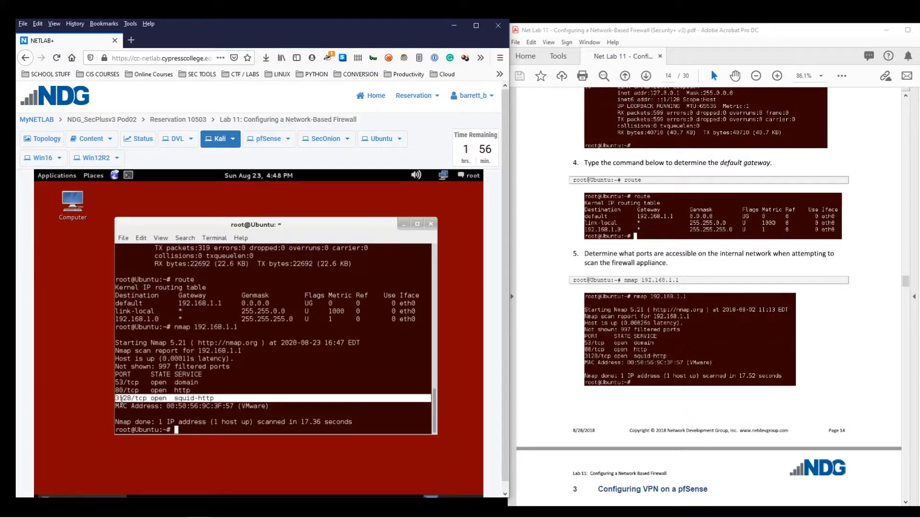
pyautogui.click(216, 398)
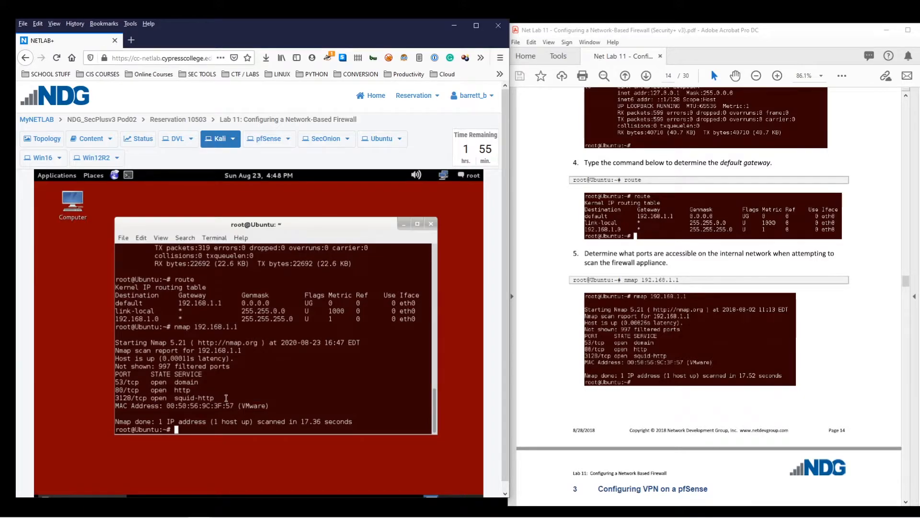
pyautogui.scroll(-4, 772, 420)
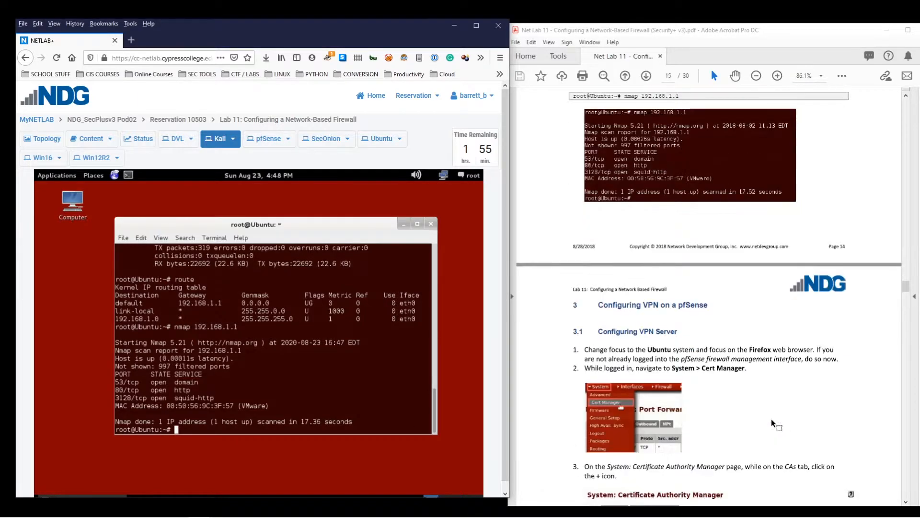
pyautogui.scroll(-2, 772, 419)
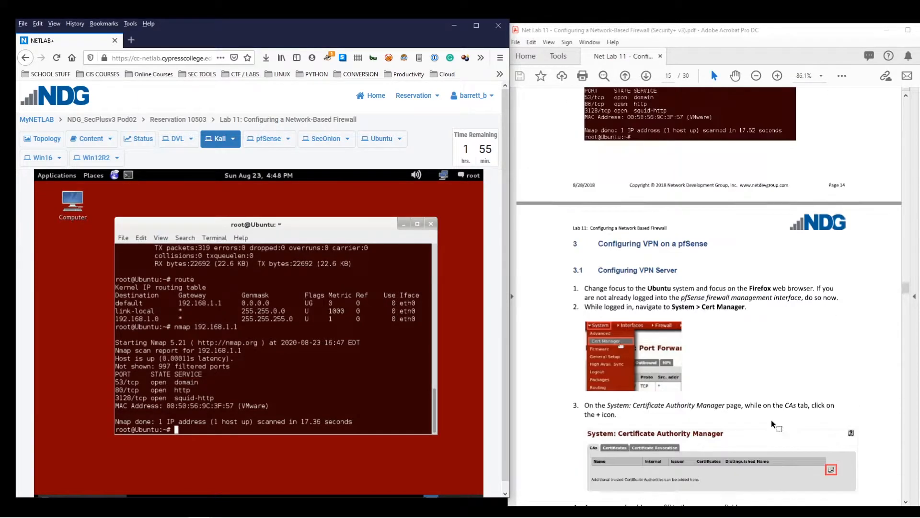
pyautogui.scroll(4, 772, 419)
pyautogui.scroll(3, 762, 420)
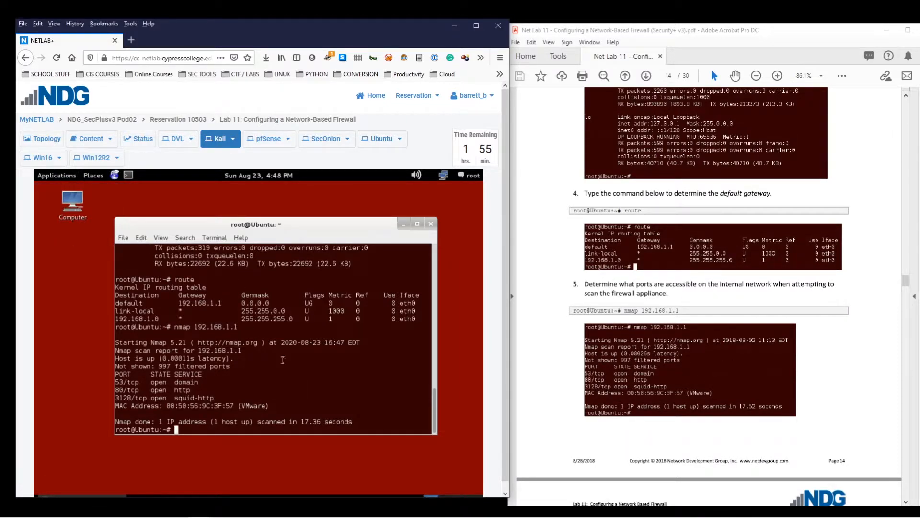
pyautogui.click(46, 140)
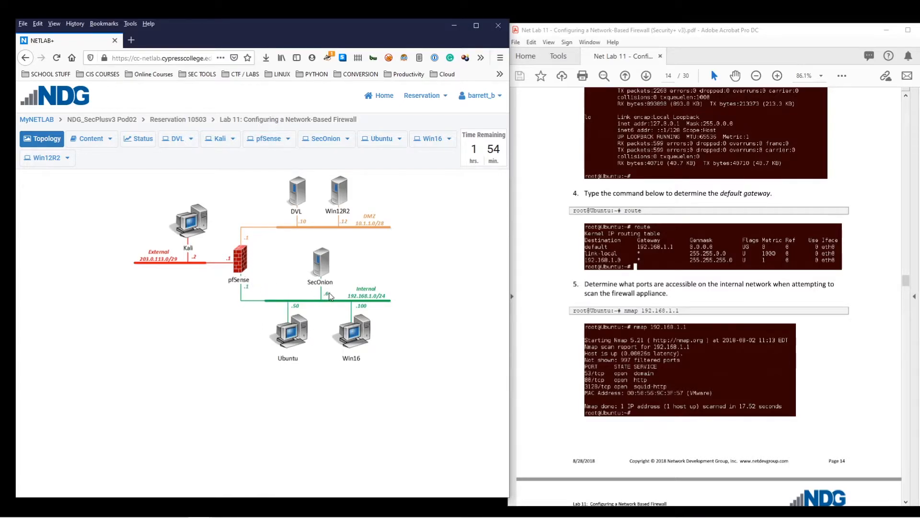
pyautogui.click(220, 144)
pyautogui.scroll(-5, 738, 335)
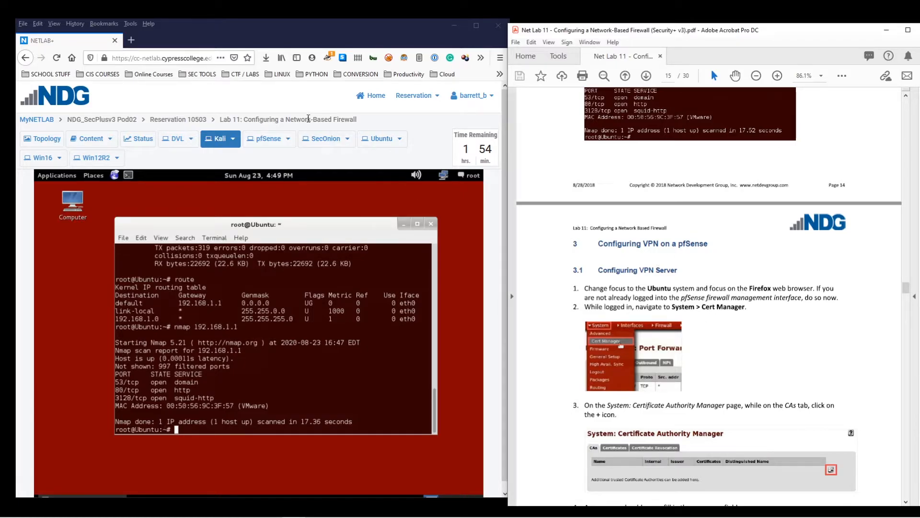
# On the Ubuntu console, open pfSense System > Cert Manager, which lists no CAs
pyautogui.click(382, 139)
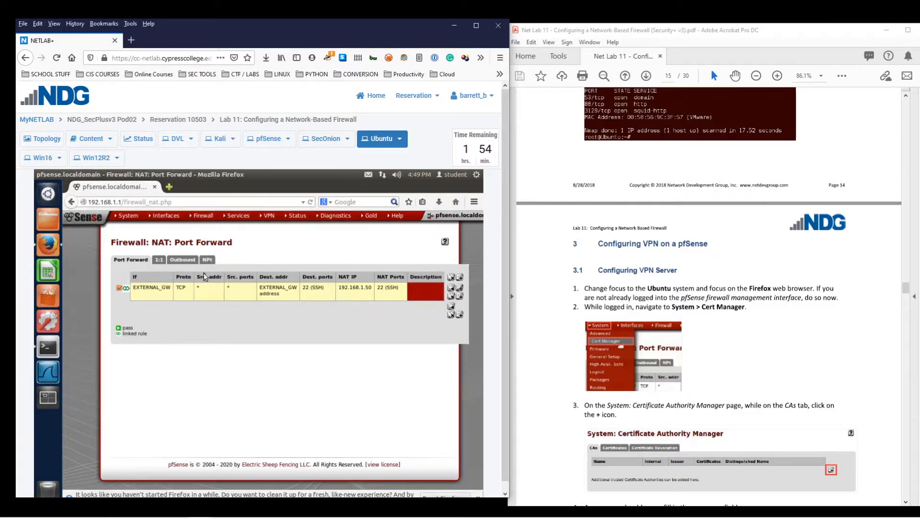
pyautogui.scroll(-3, 663, 322)
pyautogui.scroll(-1, 665, 320)
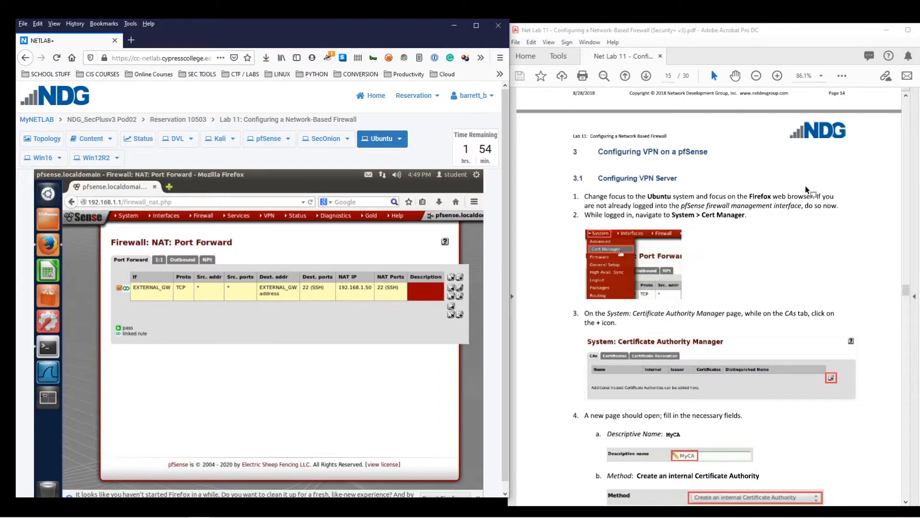
pyautogui.moveTo(119, 216)
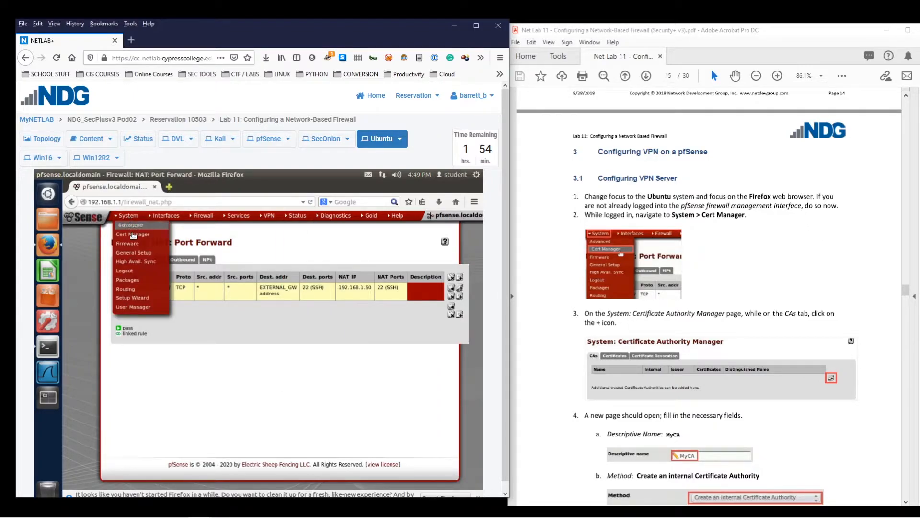
pyautogui.click(135, 235)
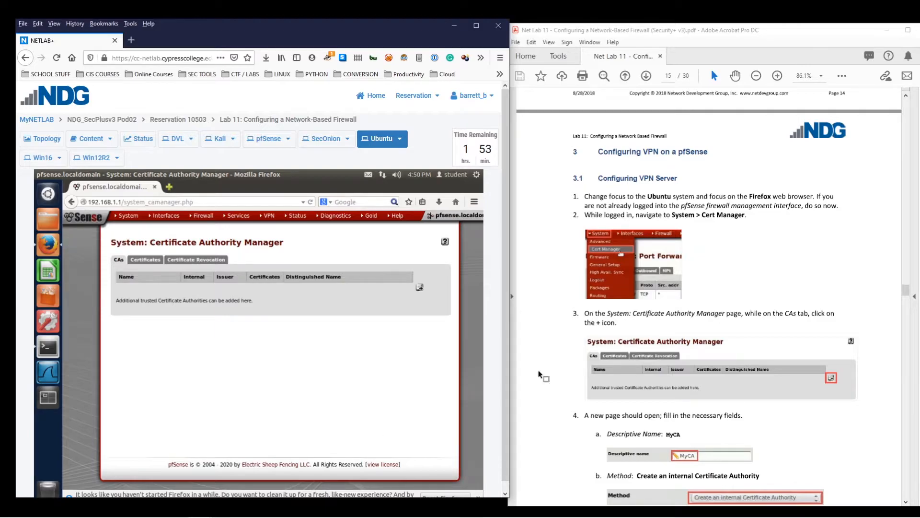
pyautogui.scroll(-3, 649, 355)
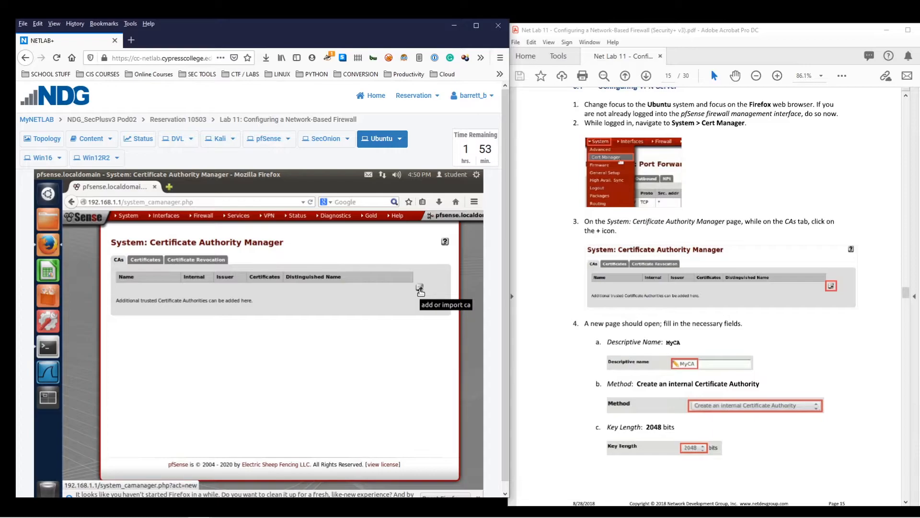
# Add a new CA named MyCA using the Create an internal Certificate Authority method
pyautogui.click(420, 288)
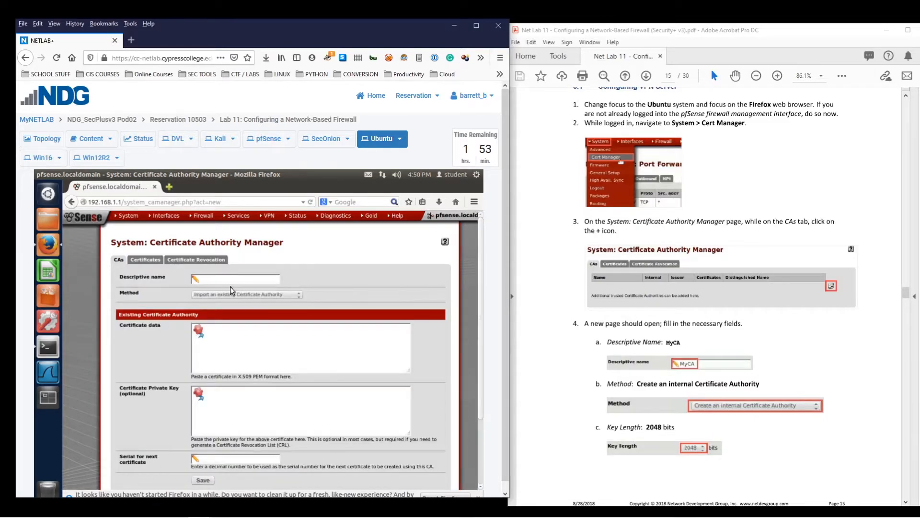
pyautogui.click(226, 280)
pyautogui.write('MyCA')
pyautogui.click(221, 297)
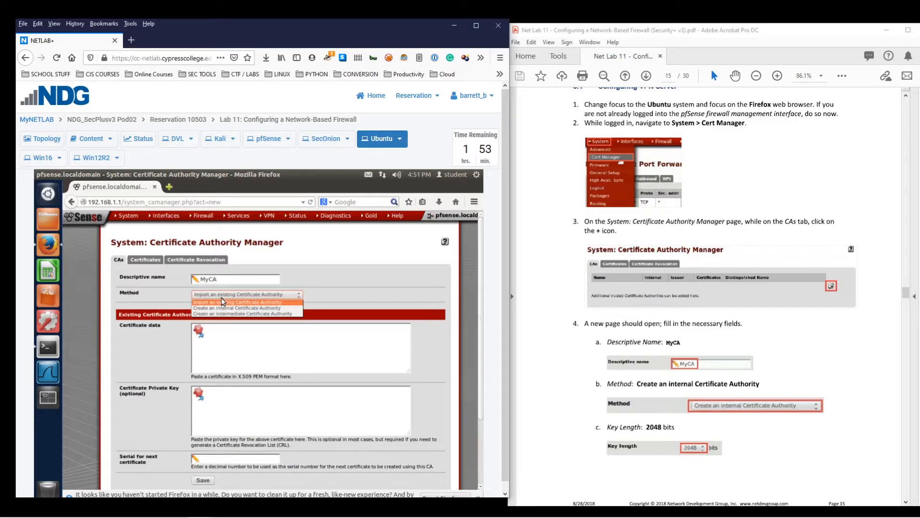
pyautogui.click(251, 308)
# Fill the CA's distinguished name with Texas, Austin, XYZ and an admin e-mail address
pyautogui.scroll(-2, 307, 326)
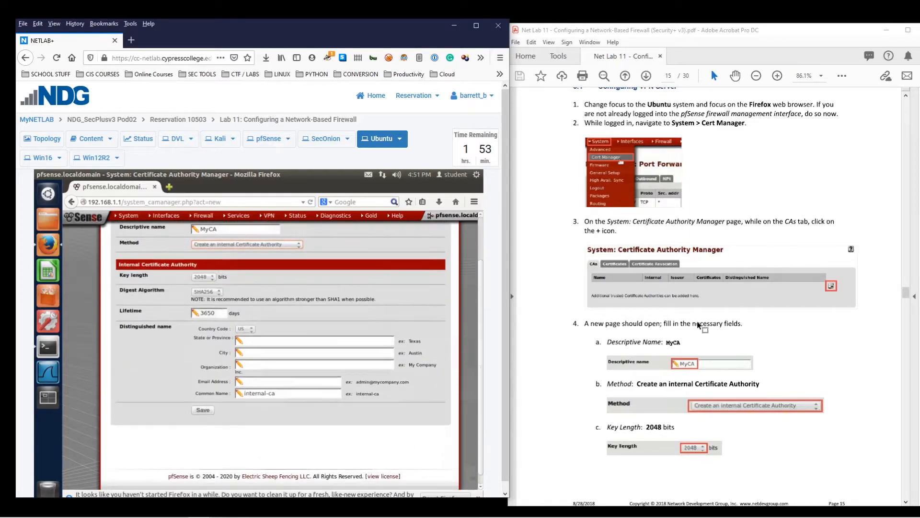
pyautogui.scroll(-3, 699, 324)
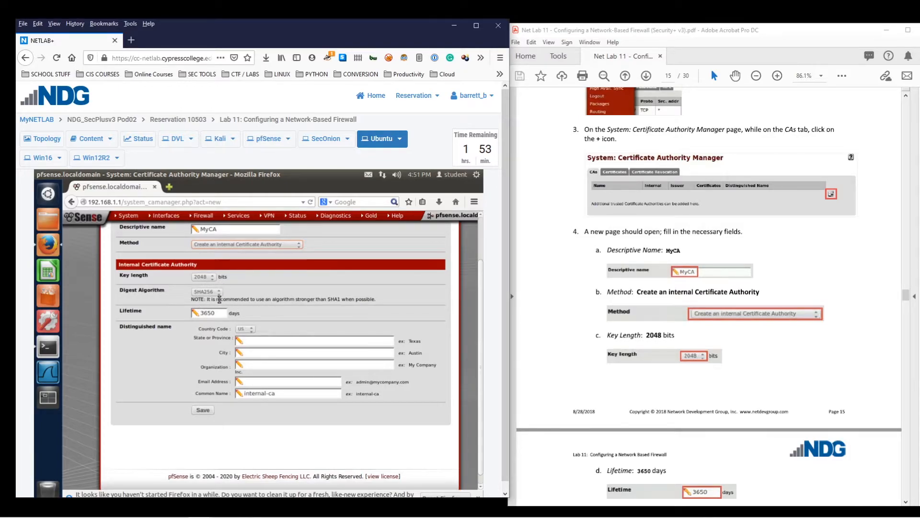
pyautogui.scroll(-4, 532, 302)
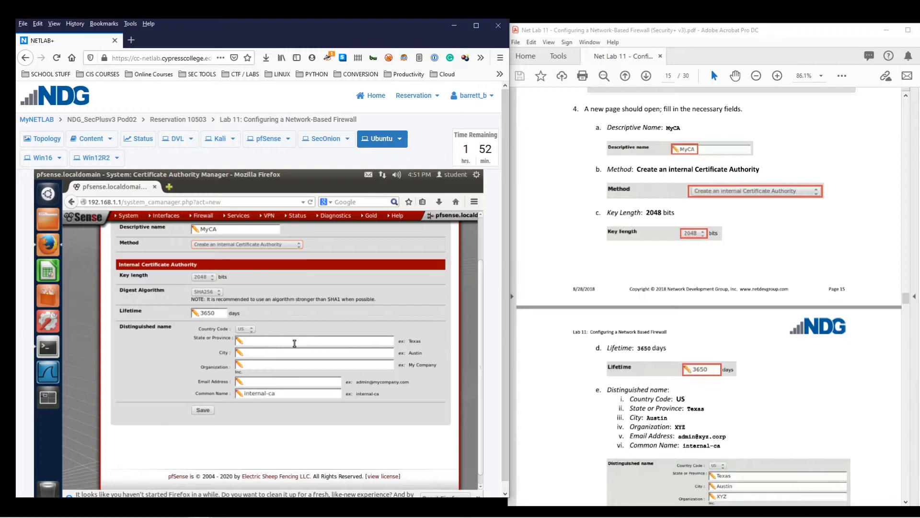
pyautogui.scroll(-3, 658, 334)
pyautogui.scroll(-1, 659, 334)
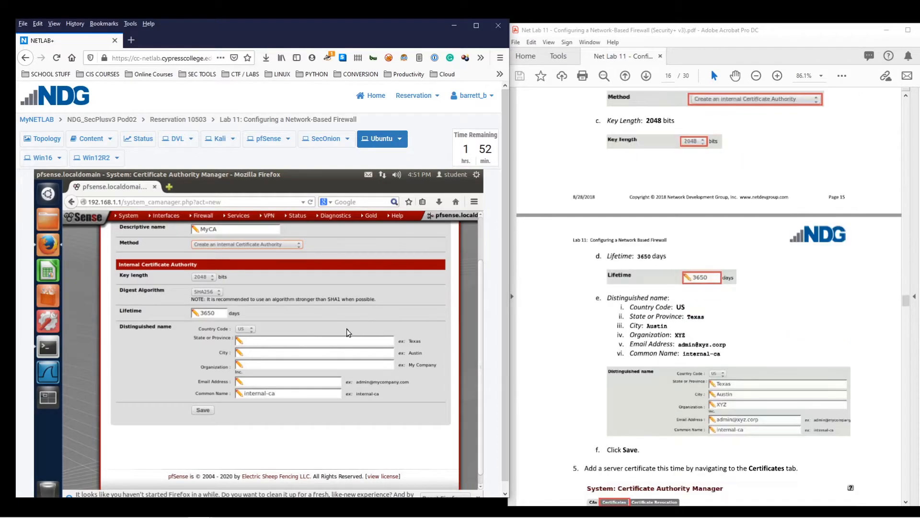
pyautogui.click(291, 342)
pyautogui.write('Texas')
pyautogui.write('Austin')
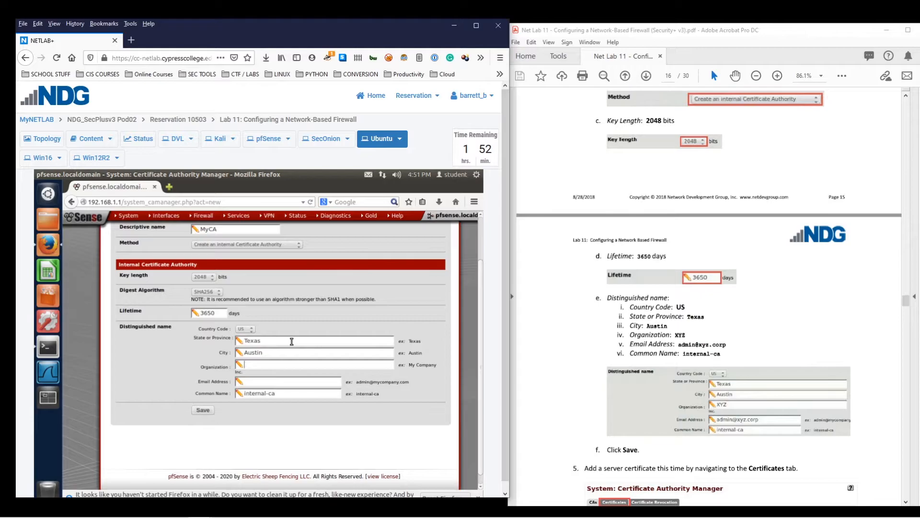
pyautogui.write('XYZ')
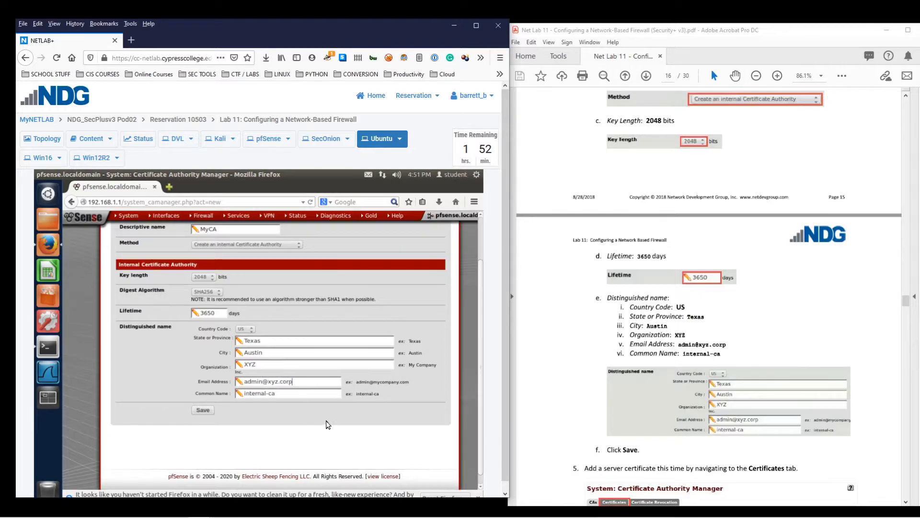
# Save the MyCA authority and switch to the Certificates list
pyautogui.click(208, 412)
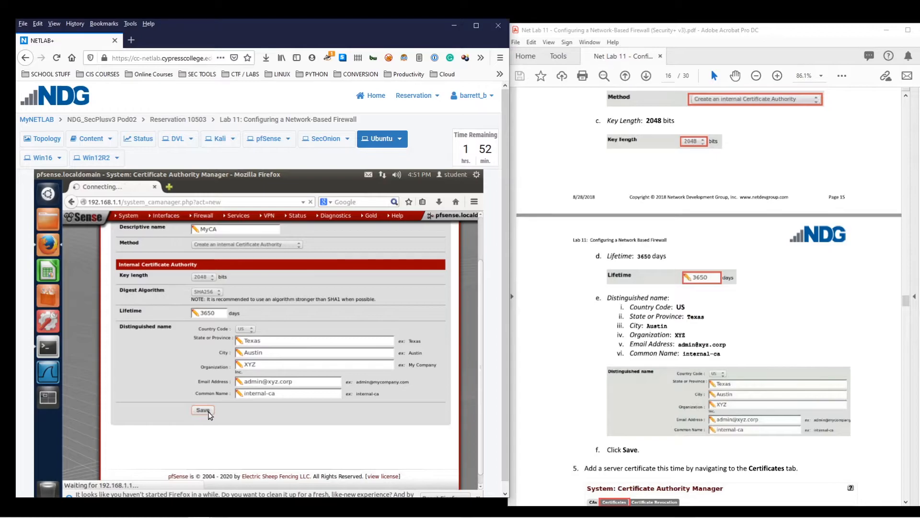
pyautogui.scroll(-5, 846, 331)
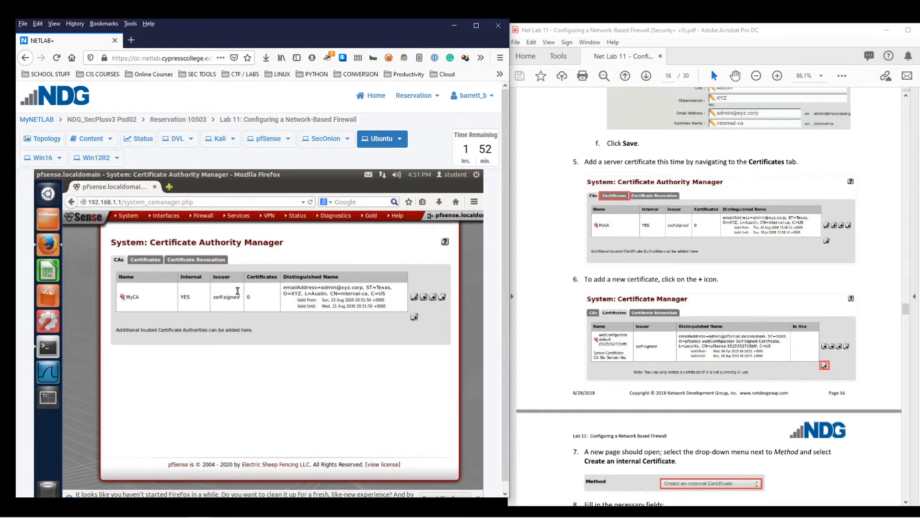
pyautogui.click(146, 260)
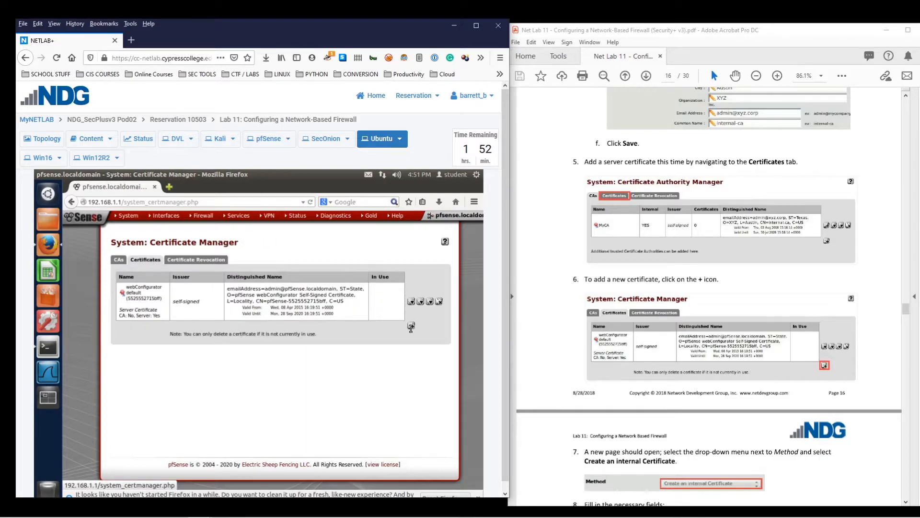
pyautogui.scroll(-1, 855, 367)
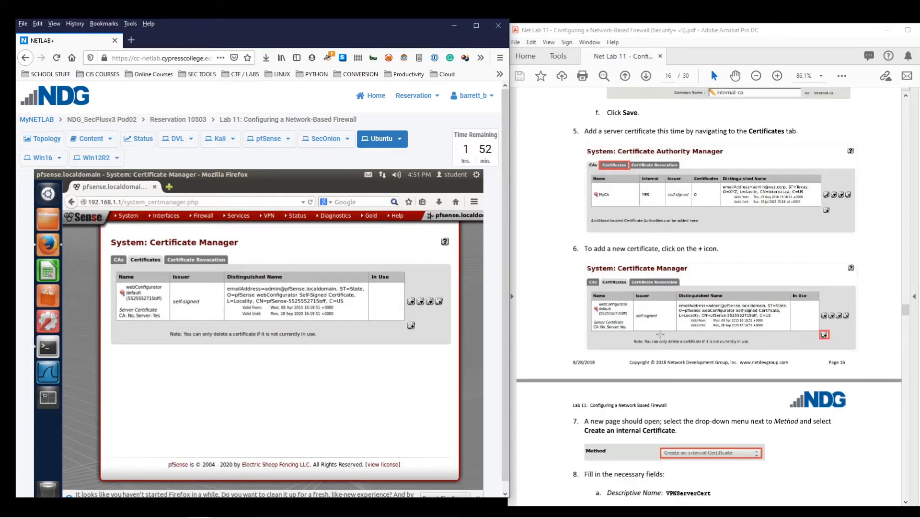
# Add an internal certificate named VPNServerCert signed by MyCA
pyautogui.scroll(-1, 854, 368)
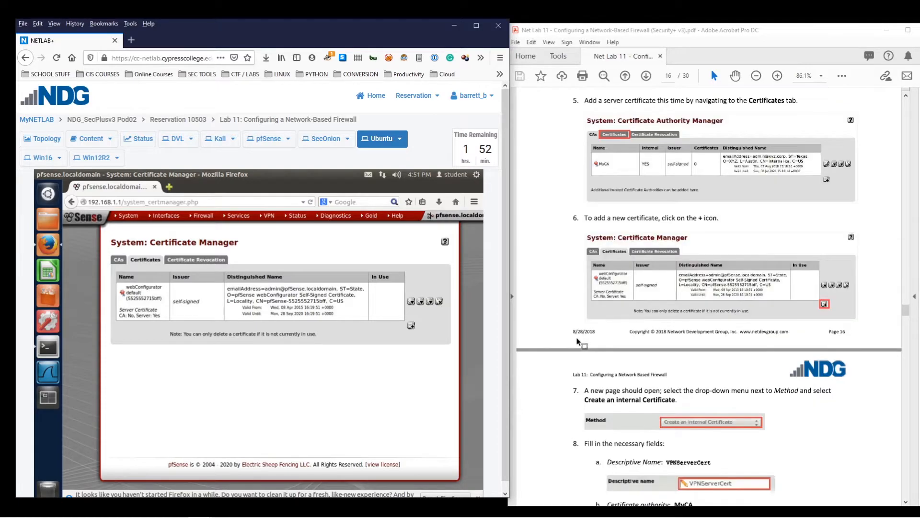
pyautogui.click(411, 326)
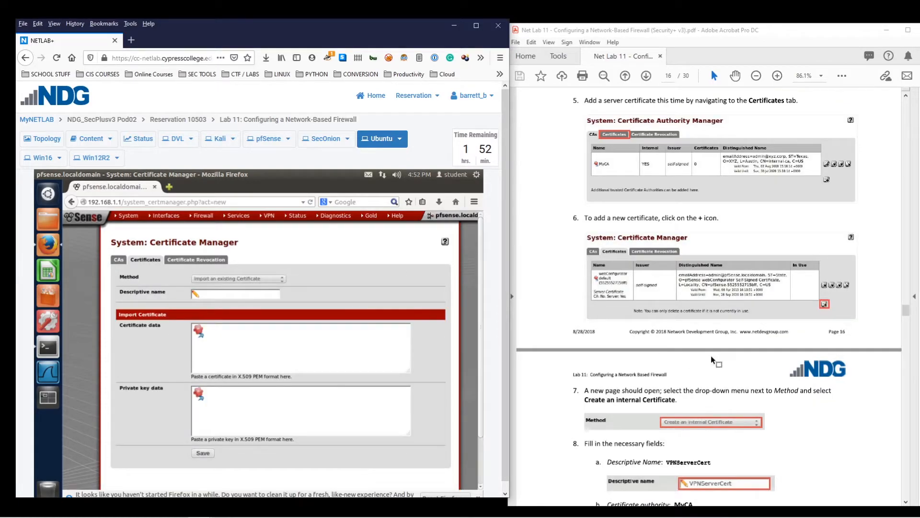
pyautogui.scroll(-5, 711, 356)
pyautogui.click(229, 280)
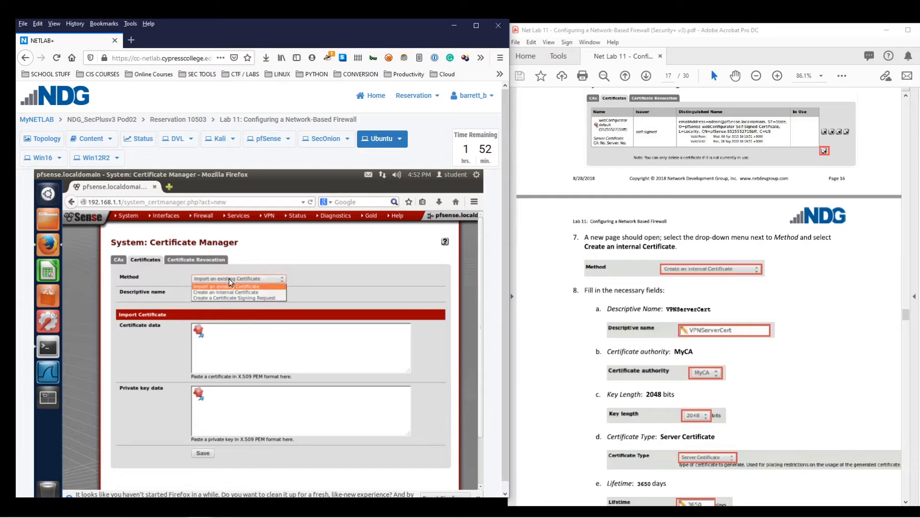
pyautogui.click(238, 293)
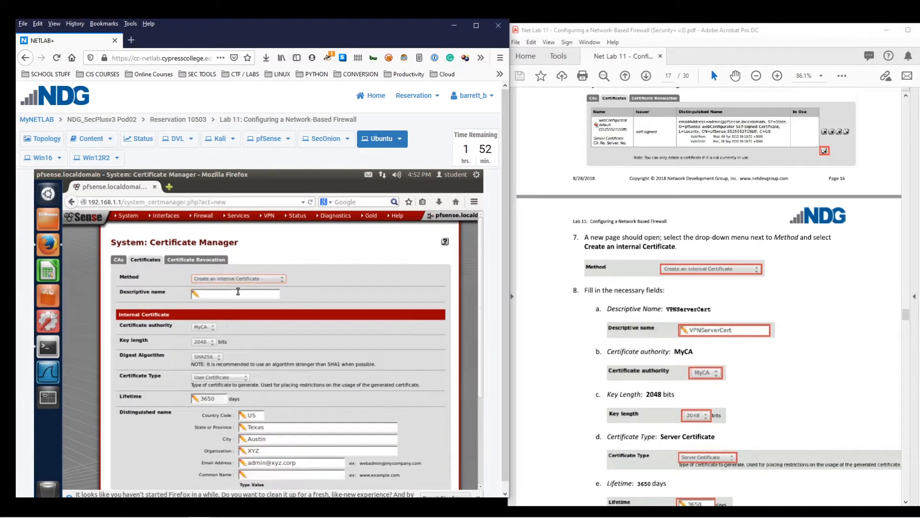
pyautogui.scroll(-2, 302, 318)
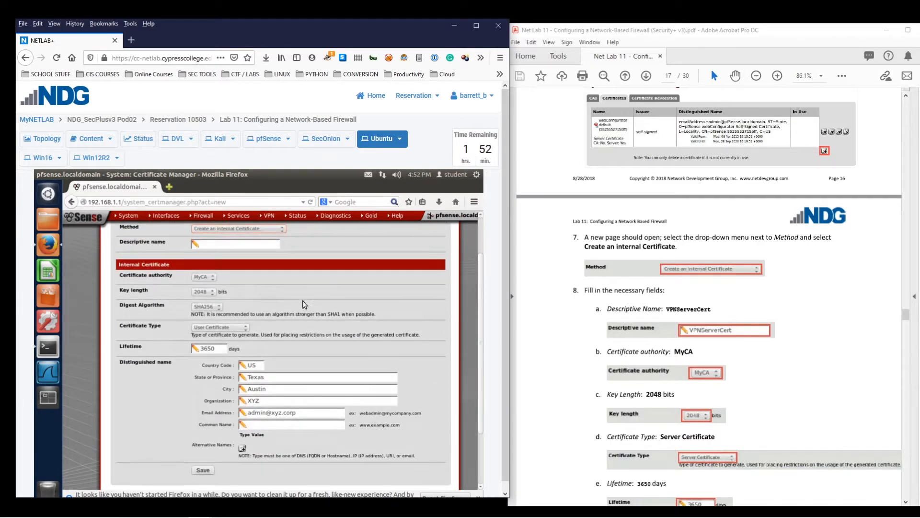
pyautogui.click(222, 245)
pyautogui.write('VPNServerCert')
pyautogui.click(210, 277)
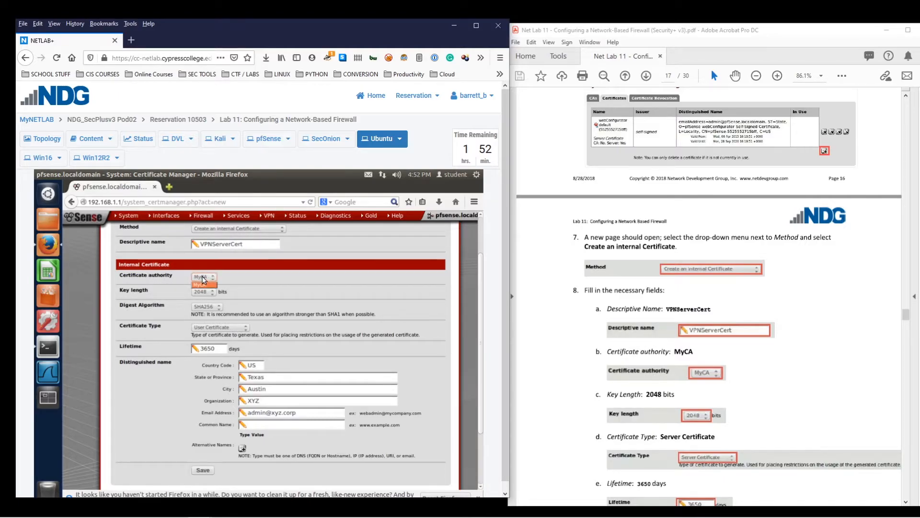
pyautogui.click(203, 277)
# Make it a Server Certificate with common name openvpn.xyz.corp and save it
pyautogui.scroll(-2, 241, 293)
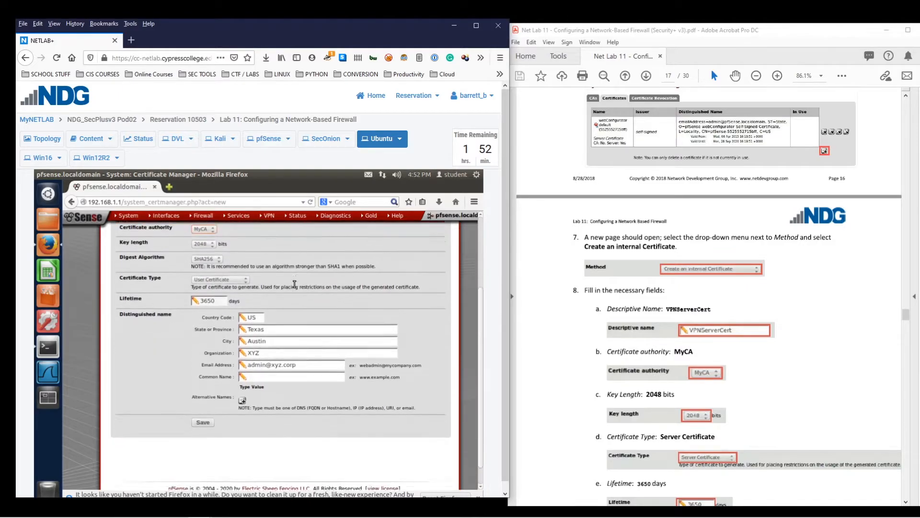
pyautogui.click(233, 277)
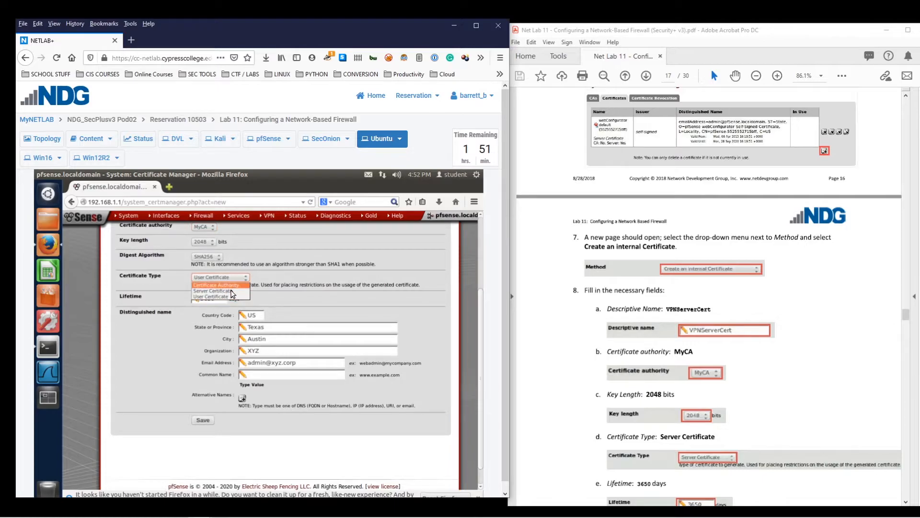
pyautogui.click(231, 291)
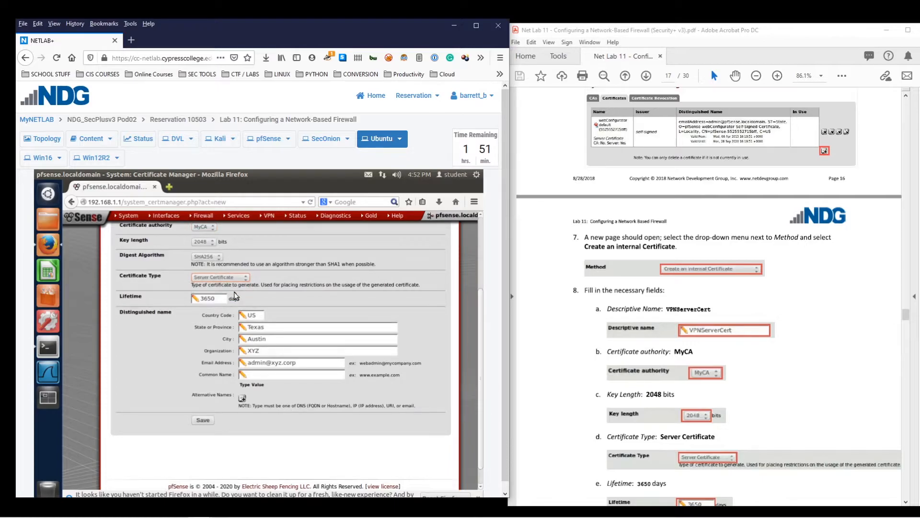
pyautogui.scroll(-4, 661, 341)
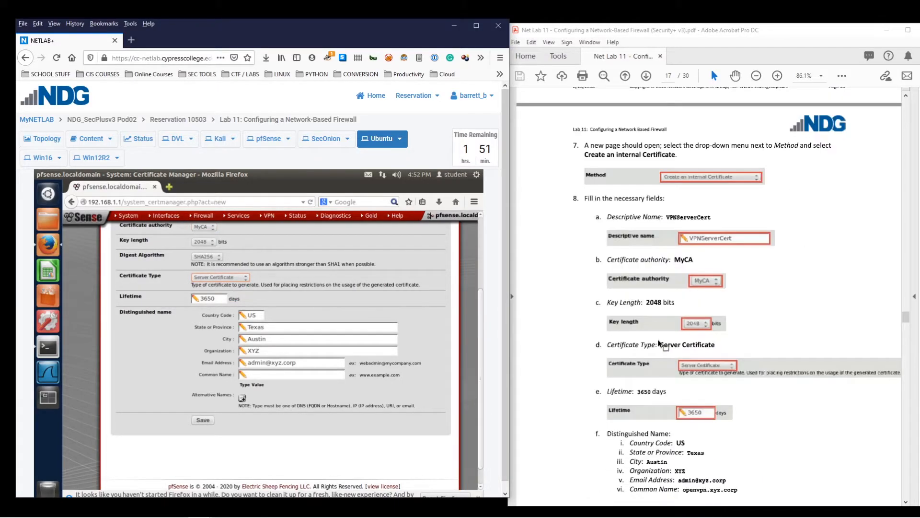
pyautogui.scroll(-5, 661, 341)
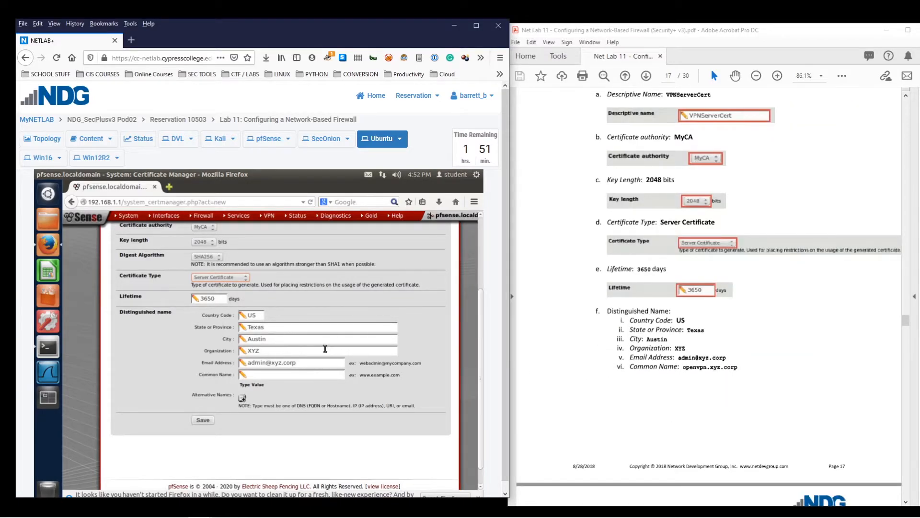
pyautogui.click(306, 373)
pyautogui.write('openvpn.xyz.corp')
pyautogui.click(202, 421)
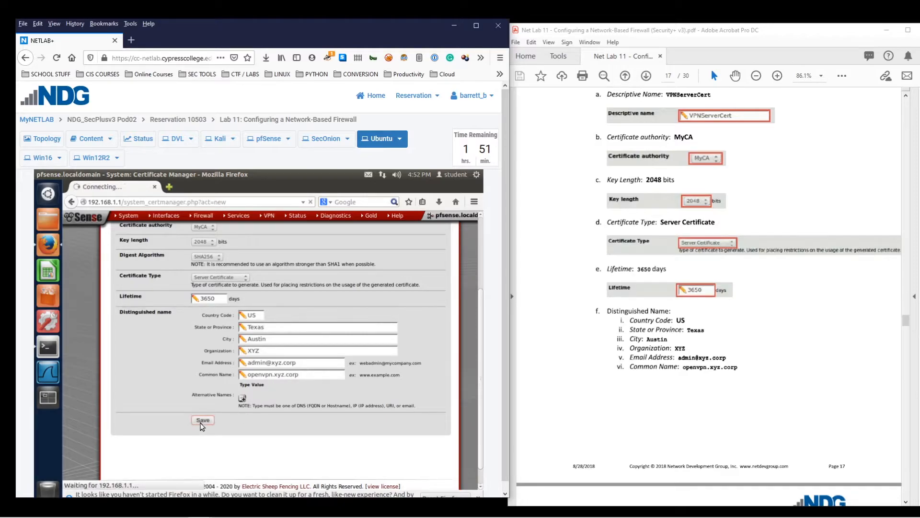
pyautogui.scroll(-3, 670, 319)
# Go to System > User Manager and begin adding a new user account
pyautogui.scroll(-4, 670, 318)
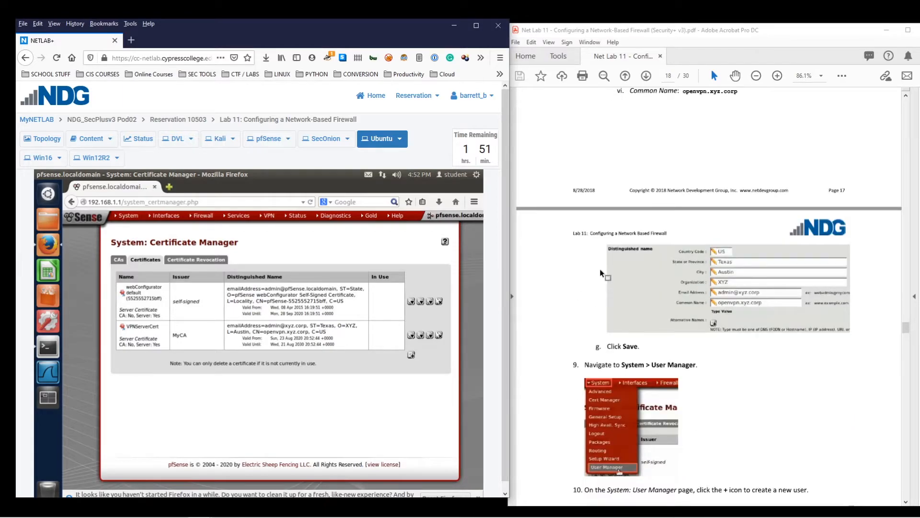
pyautogui.scroll(-6, 599, 307)
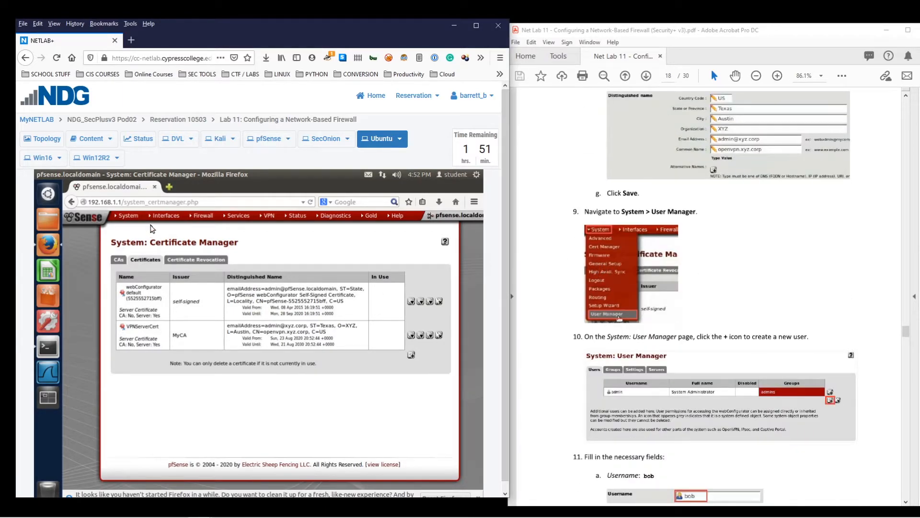
pyautogui.moveTo(129, 217)
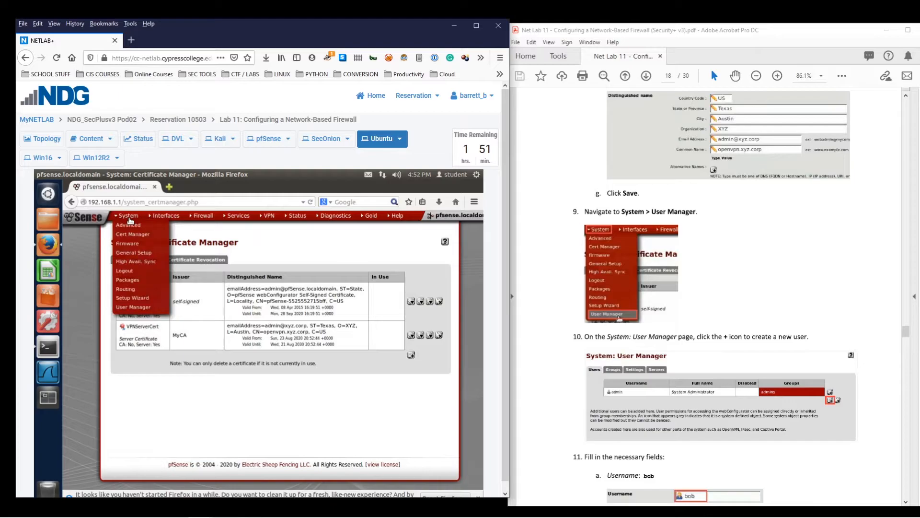
pyautogui.click(132, 308)
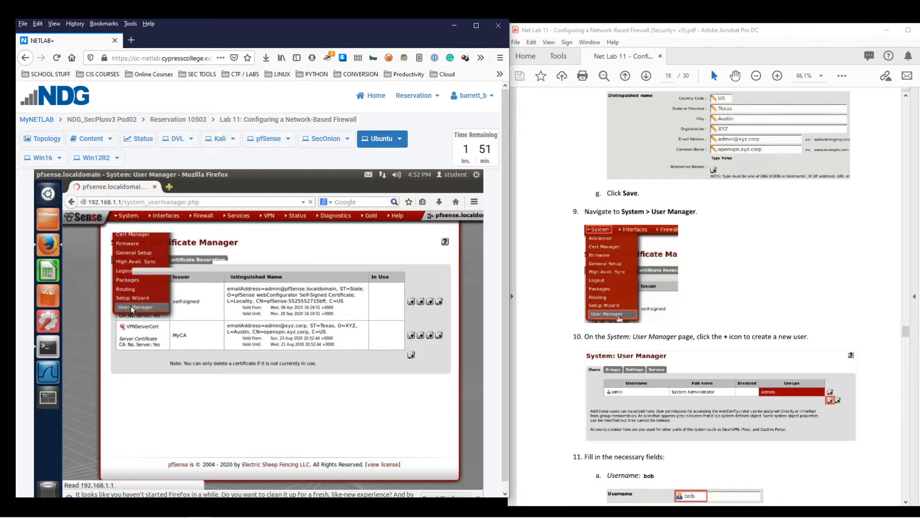
pyautogui.scroll(-5, 531, 379)
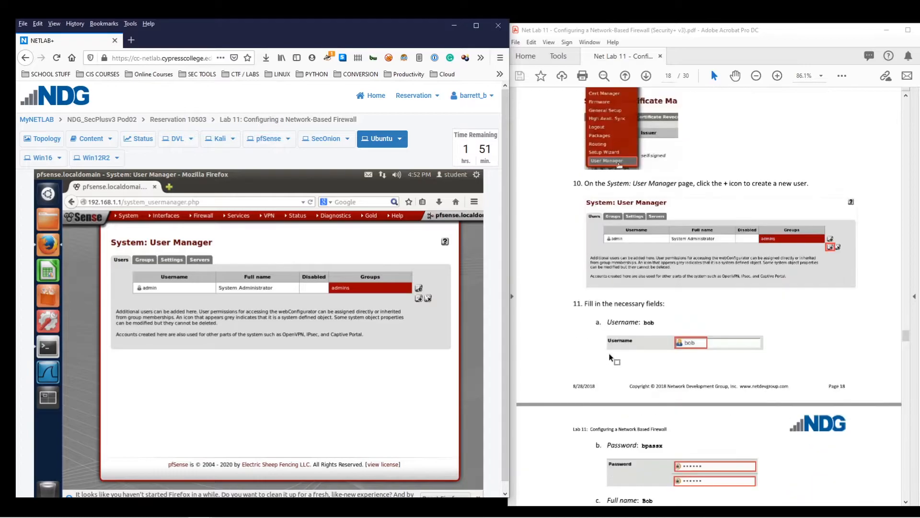
pyautogui.click(418, 298)
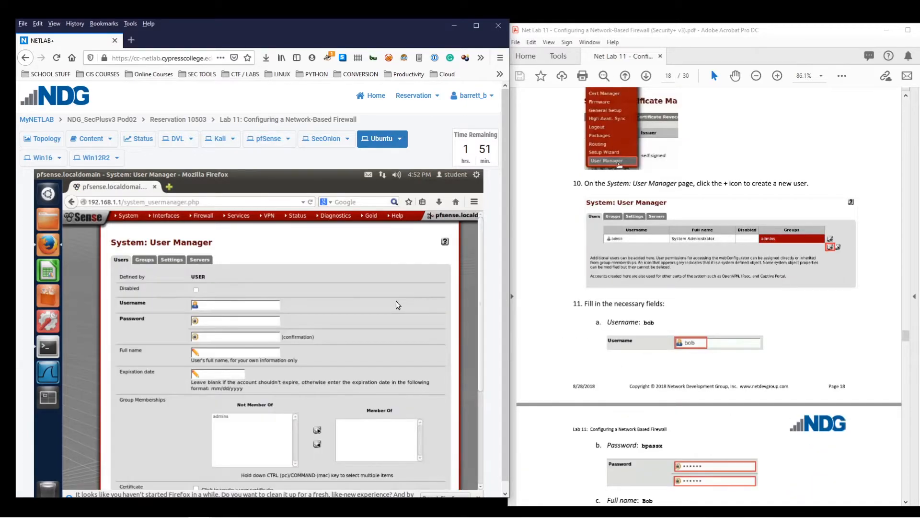
pyautogui.scroll(-2, 418, 301)
pyautogui.scroll(-3, 769, 306)
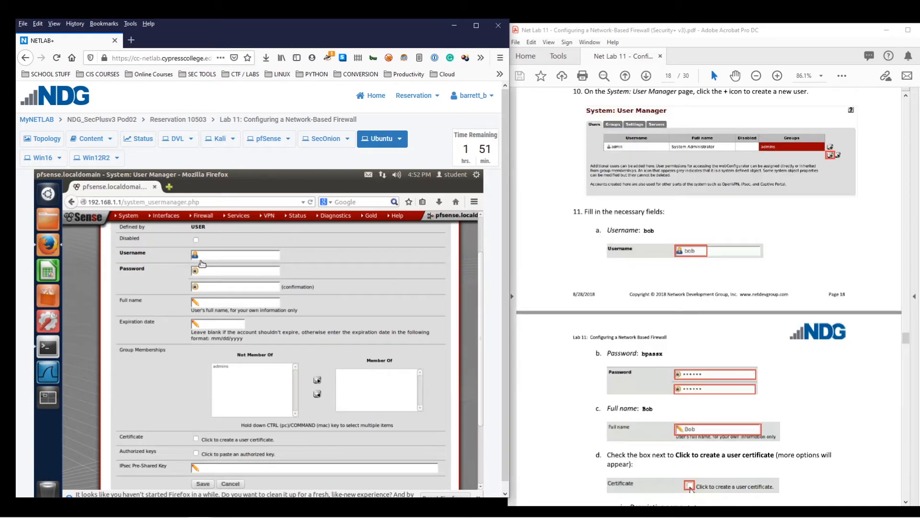
pyautogui.scroll(1, 311, 261)
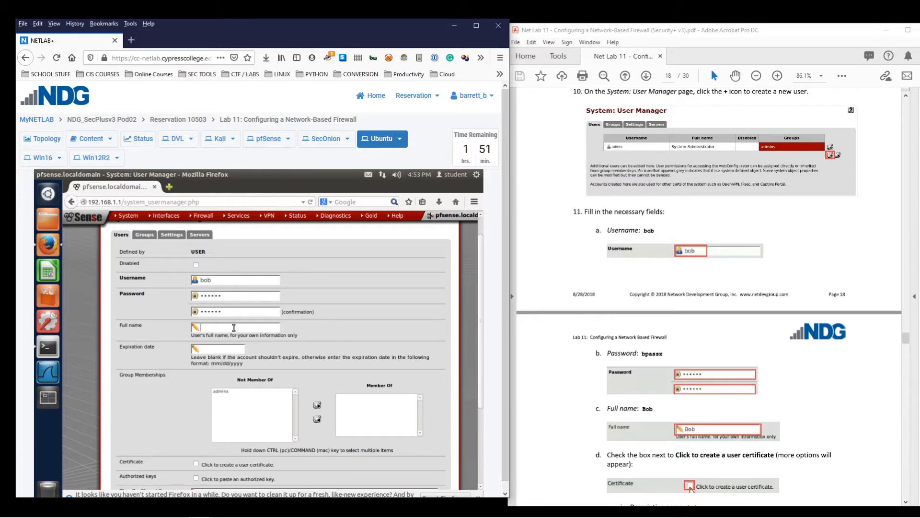
# Enable a user certificate for the new account, name it, and save the user
pyautogui.scroll(-1, 234, 327)
pyautogui.scroll(-5, 811, 423)
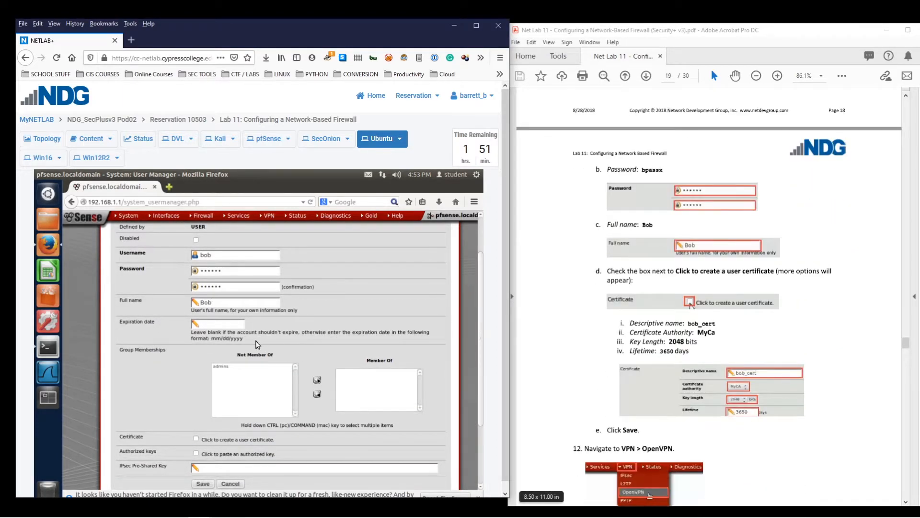
pyautogui.scroll(-2, 234, 410)
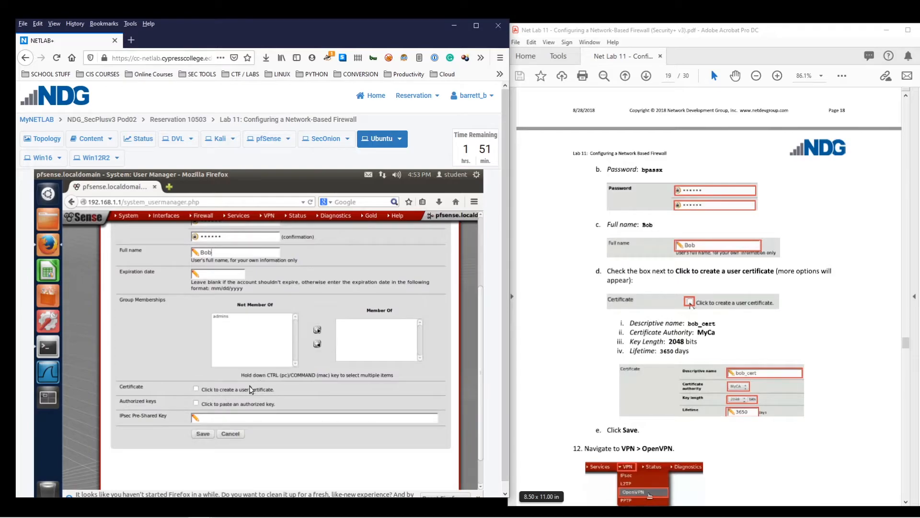
pyautogui.click(196, 389)
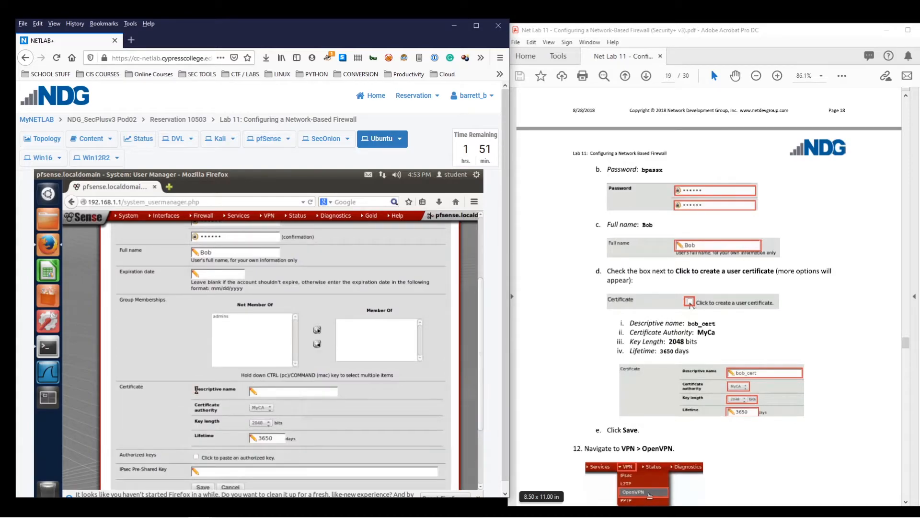
pyautogui.scroll(-1, 594, 360)
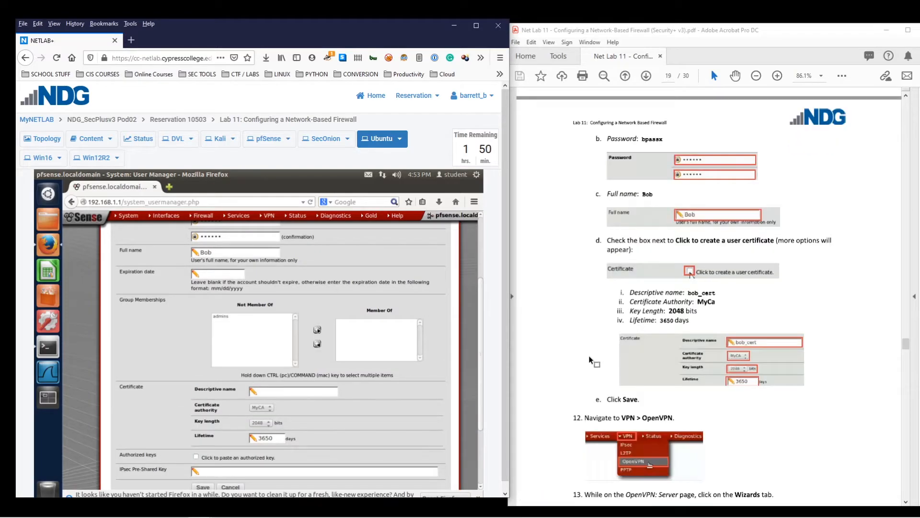
pyautogui.scroll(-2, 254, 339)
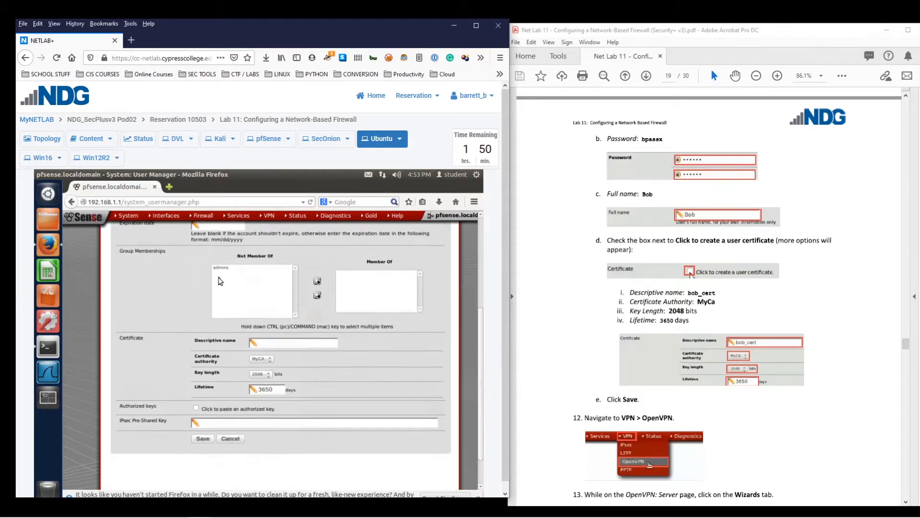
pyautogui.scroll(-1, 152, 348)
pyautogui.scroll(-2, 656, 328)
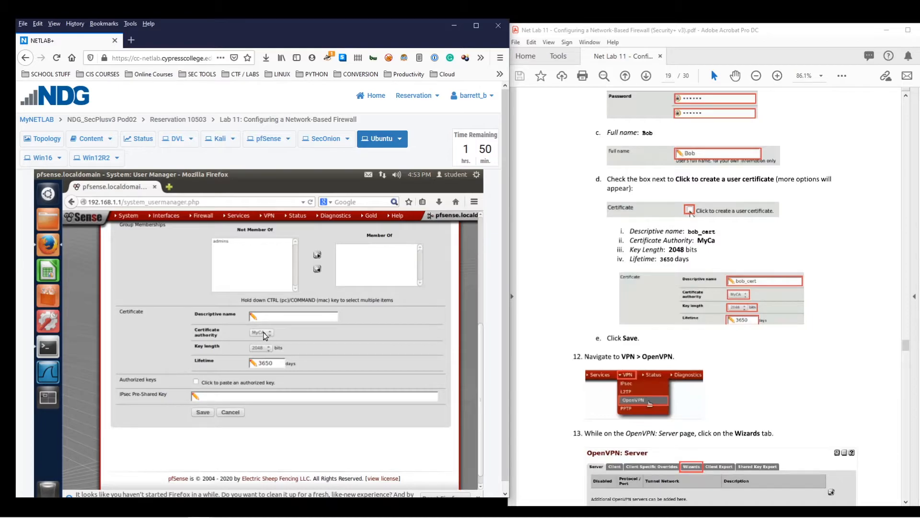
pyautogui.click(308, 319)
pyautogui.click(193, 413)
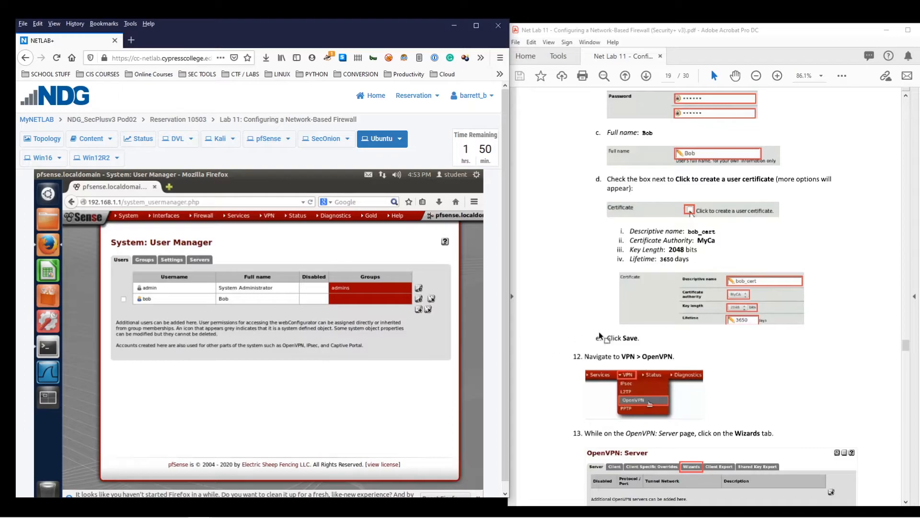
# Go to the OpenVPN server page and launch the remote access setup wizard
pyautogui.scroll(-3, 636, 331)
pyautogui.scroll(-1, 637, 331)
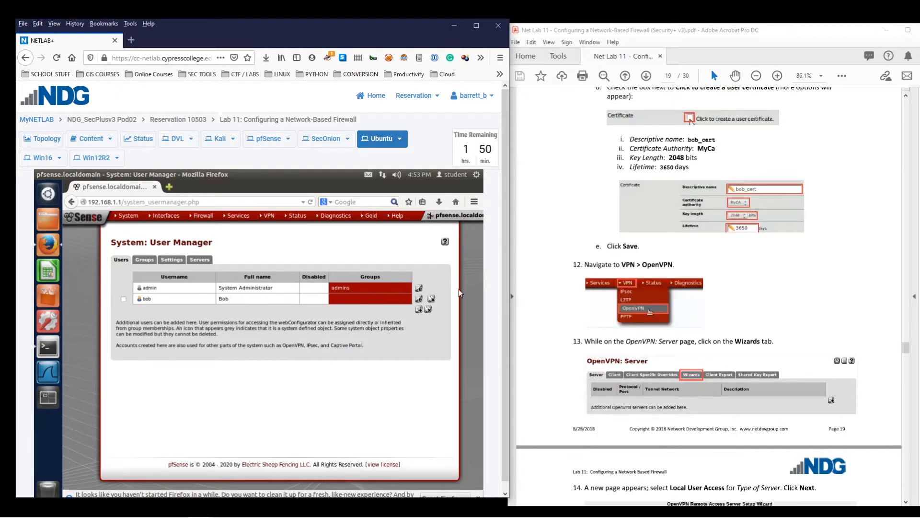
pyautogui.moveTo(268, 217)
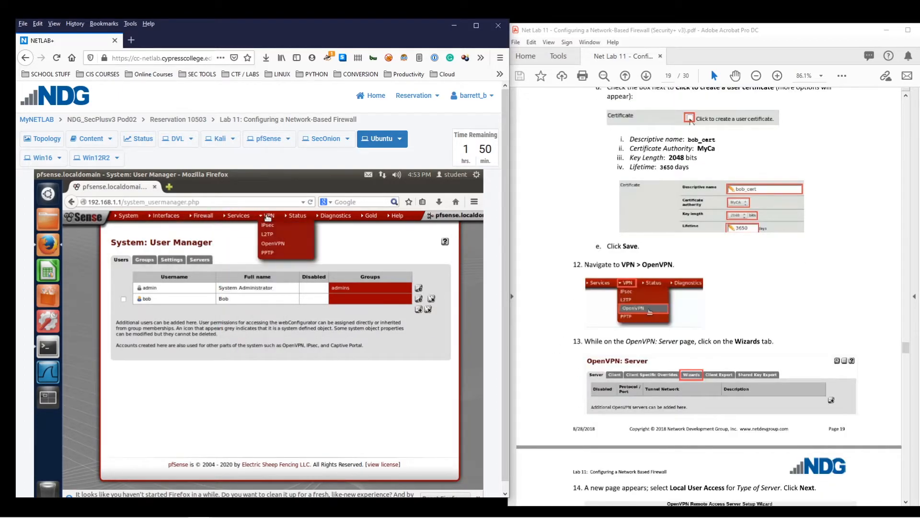
pyautogui.click(273, 243)
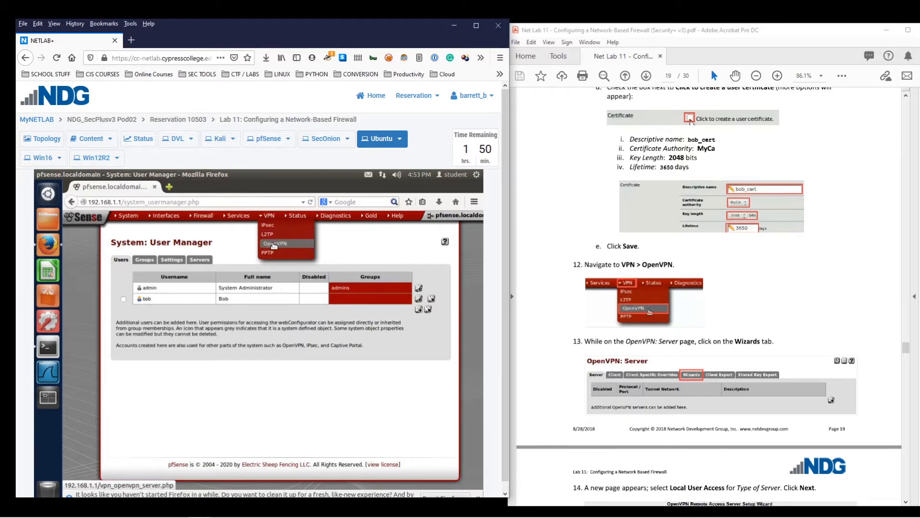
pyautogui.scroll(-2, 659, 350)
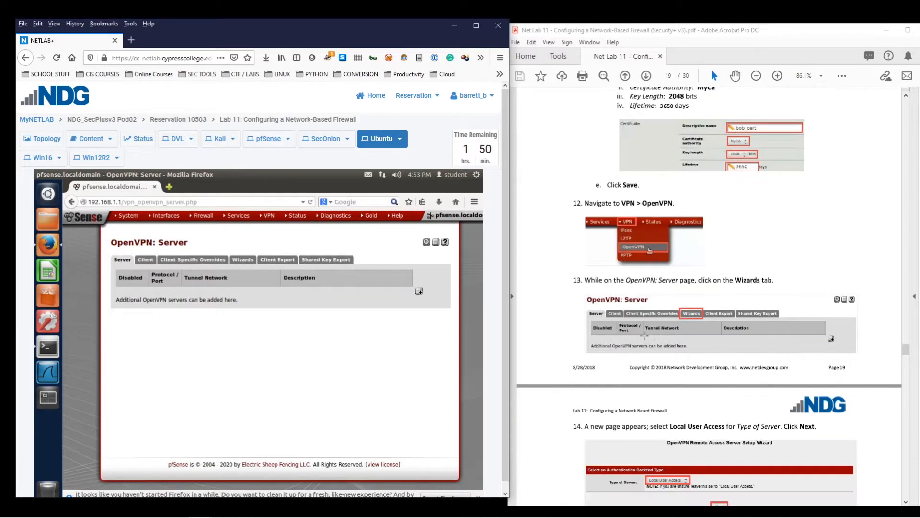
pyautogui.click(246, 261)
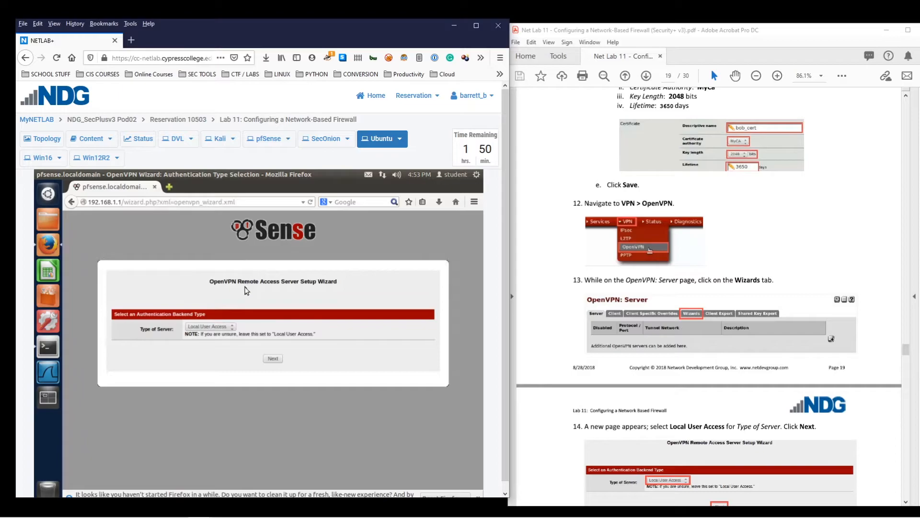
# Keep Local User Access as the backend and select MyCA as the certificate authority
pyautogui.scroll(-6, 709, 298)
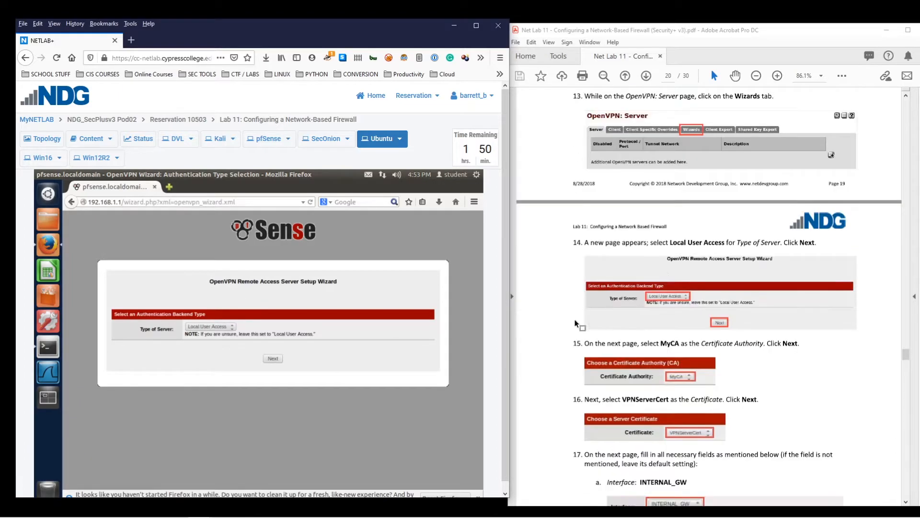
pyautogui.click(273, 362)
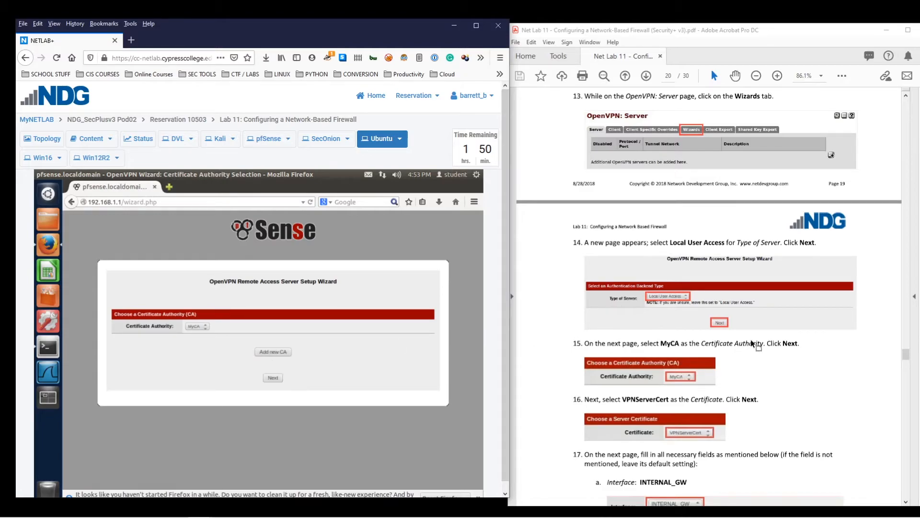
pyautogui.scroll(-2, 751, 338)
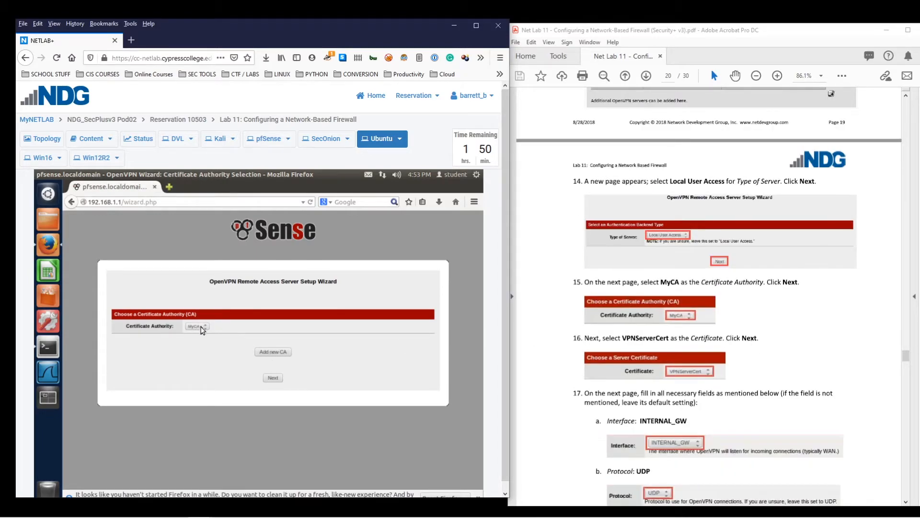
pyautogui.click(201, 330)
pyautogui.click(276, 378)
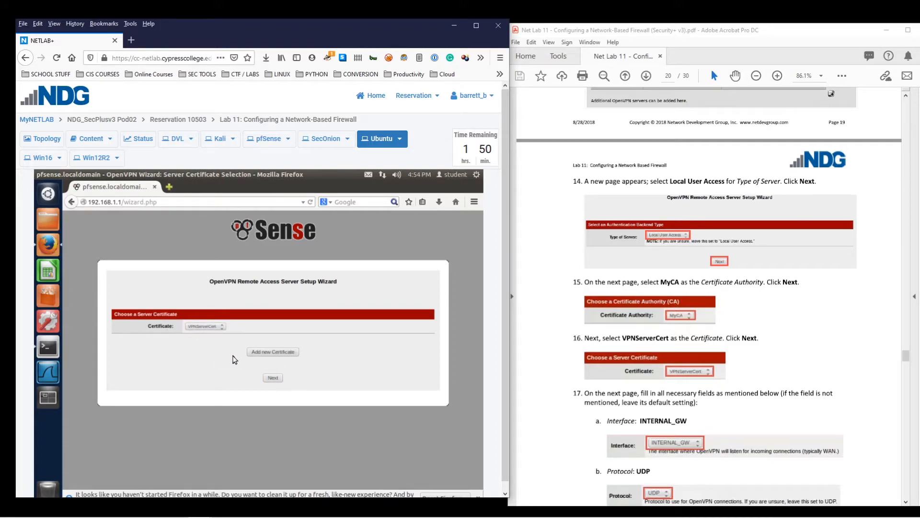
# Keep VPNServerCert as the server certificate and move on to Server Setup
pyautogui.click(272, 376)
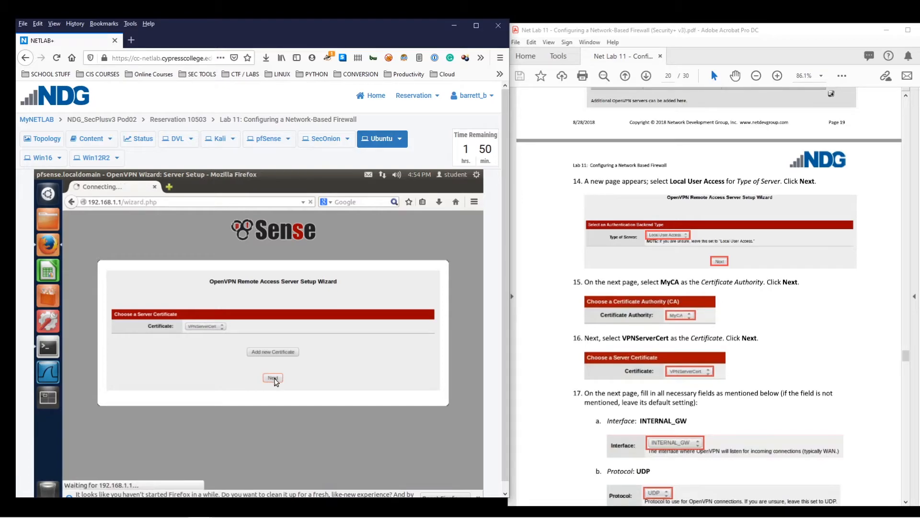
pyautogui.scroll(-1, 359, 359)
pyautogui.scroll(-1, 360, 359)
pyautogui.scroll(-2, 679, 303)
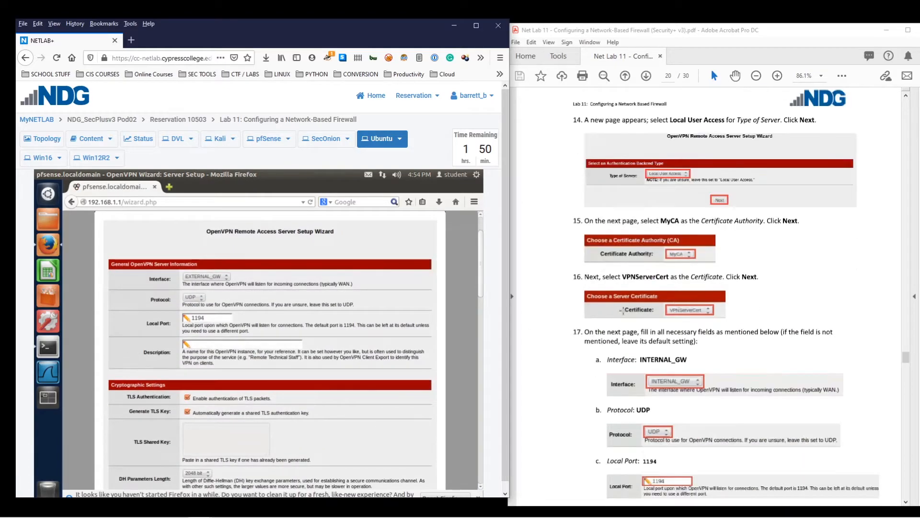
# Set the listening interface to INTERNAL_GW and the description to myVPNServer
pyautogui.scroll(-1, 622, 311)
pyautogui.click(211, 276)
pyautogui.click(211, 292)
pyautogui.scroll(-1, 218, 287)
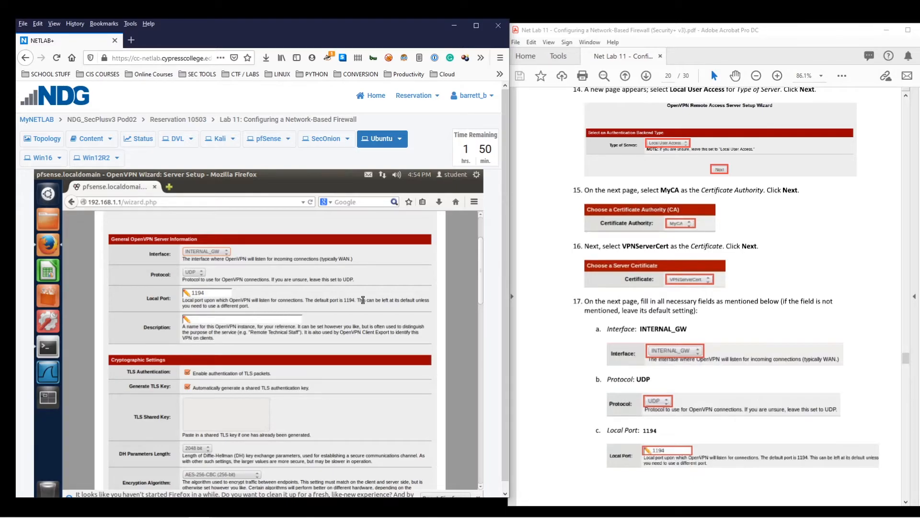
pyautogui.scroll(-4, 363, 299)
pyautogui.scroll(3, 364, 301)
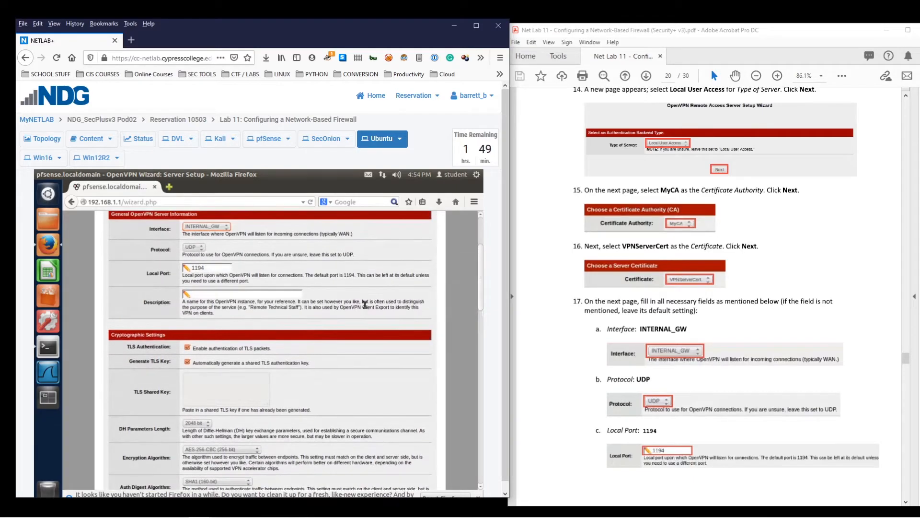
pyautogui.scroll(1, 364, 303)
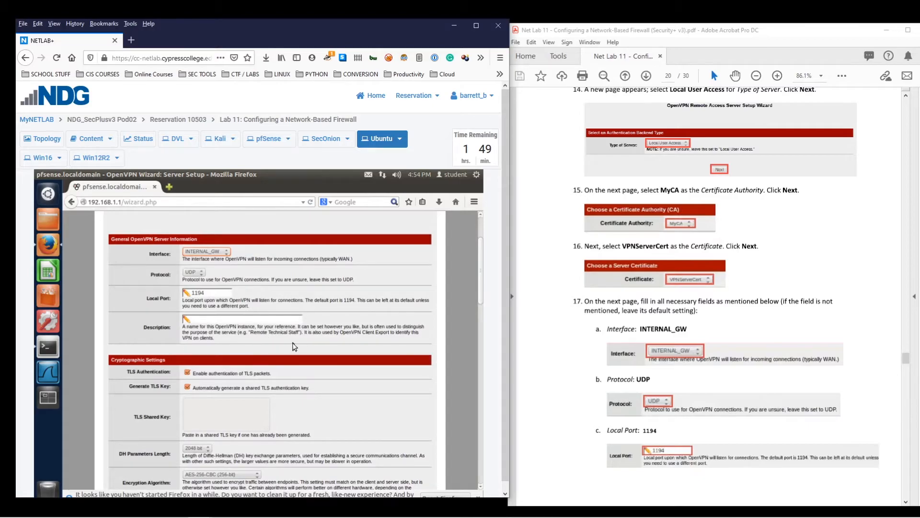
pyautogui.scroll(-4, 632, 378)
pyautogui.scroll(-3, 628, 376)
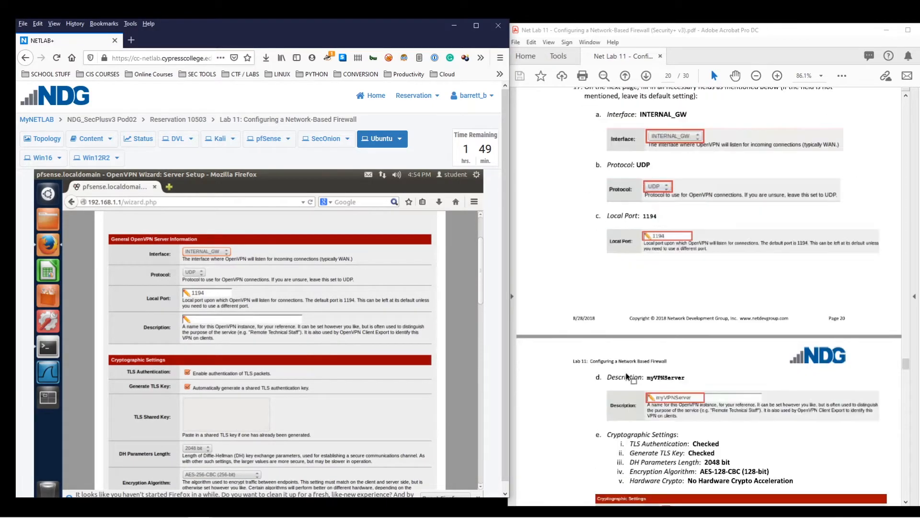
pyautogui.click(240, 318)
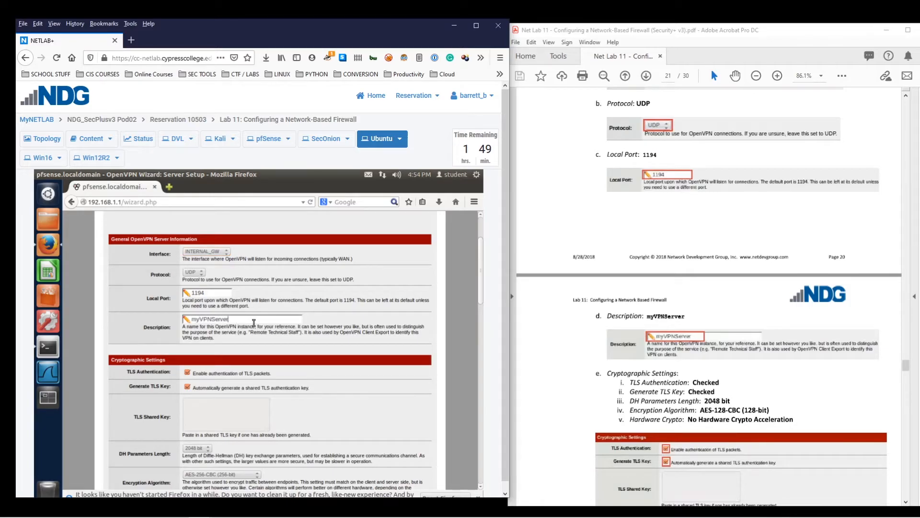
pyautogui.scroll(-3, 288, 331)
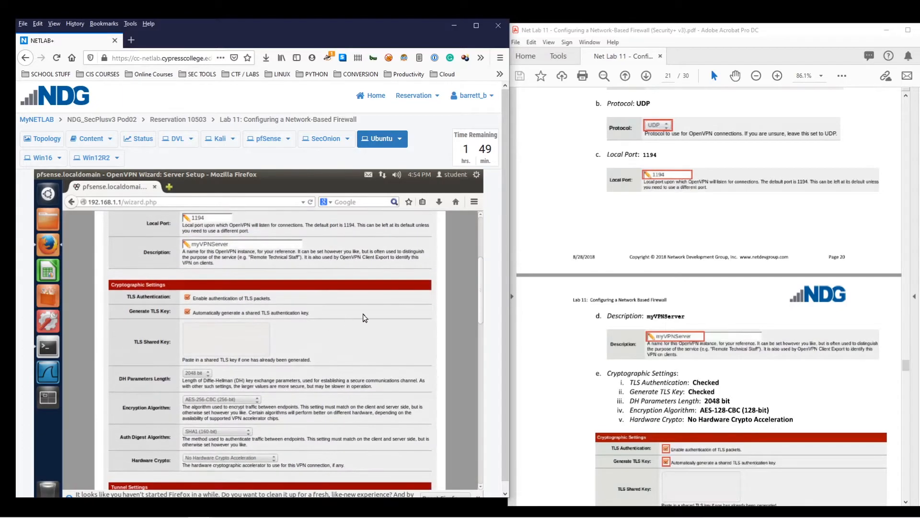
pyautogui.scroll(-4, 726, 338)
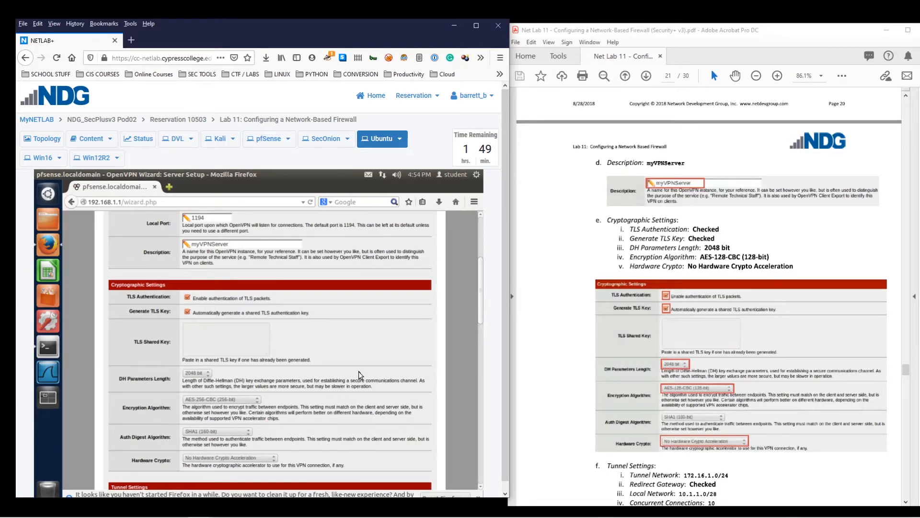
# Choose AES-128-CBC (128-bit) encryption and keep No Hardware Crypto Acceleration
pyautogui.click(245, 400)
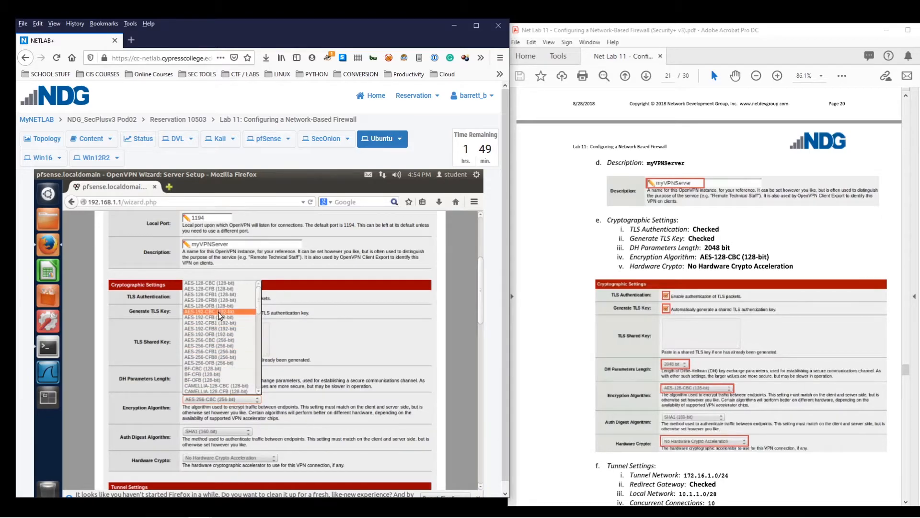
pyautogui.click(224, 284)
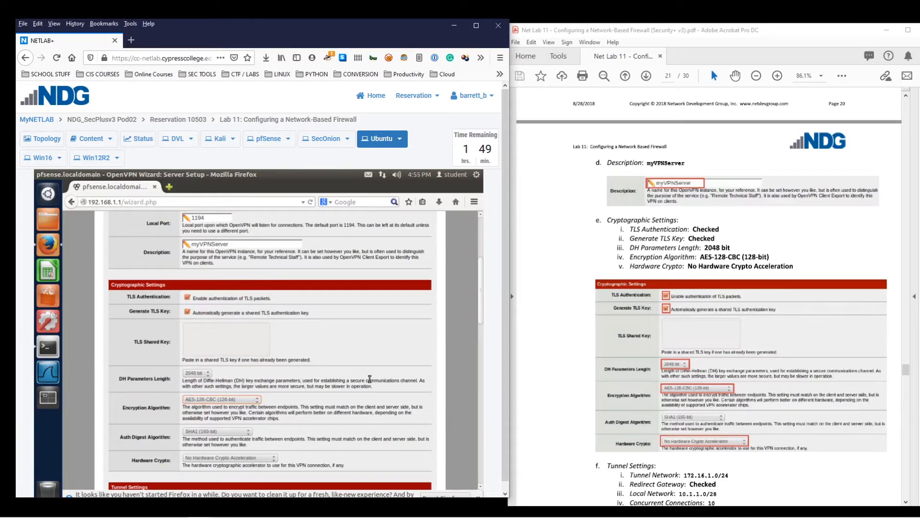
pyautogui.scroll(-1, 381, 372)
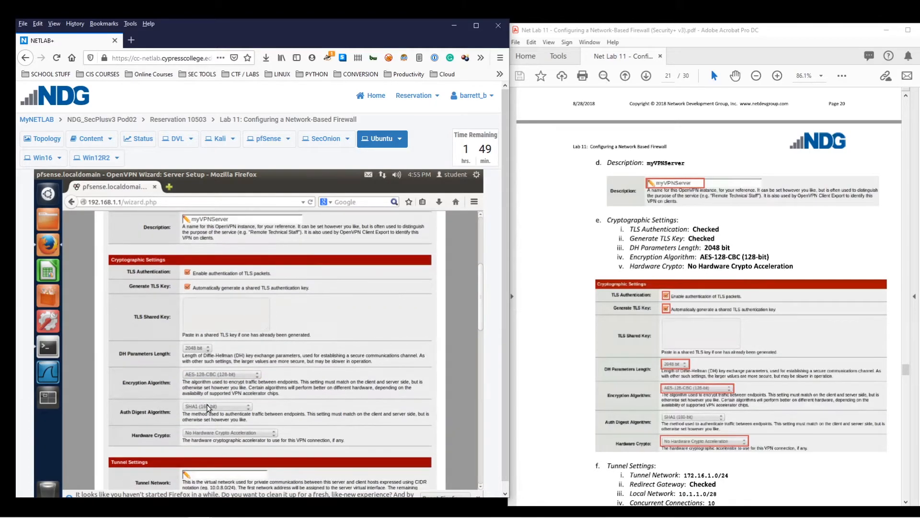
pyautogui.click(242, 434)
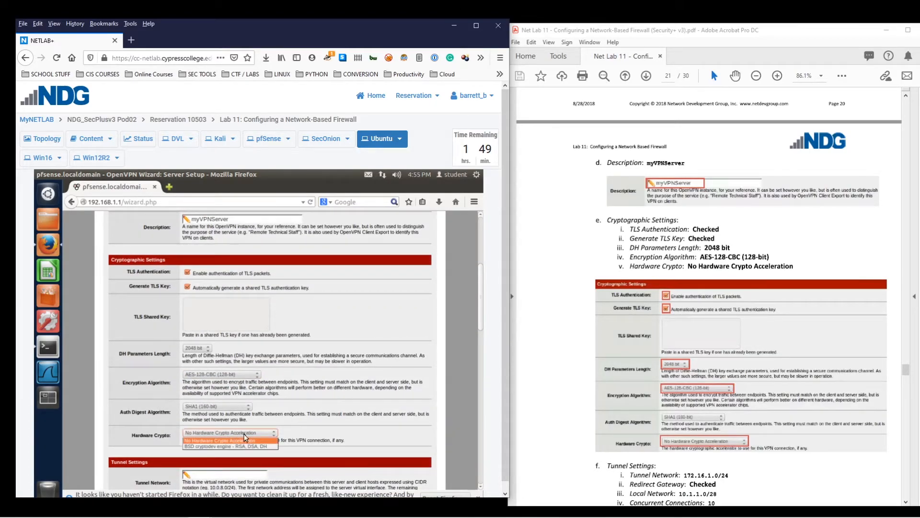
pyautogui.click(267, 433)
pyautogui.click(268, 434)
pyautogui.click(268, 434)
pyautogui.scroll(-2, 315, 390)
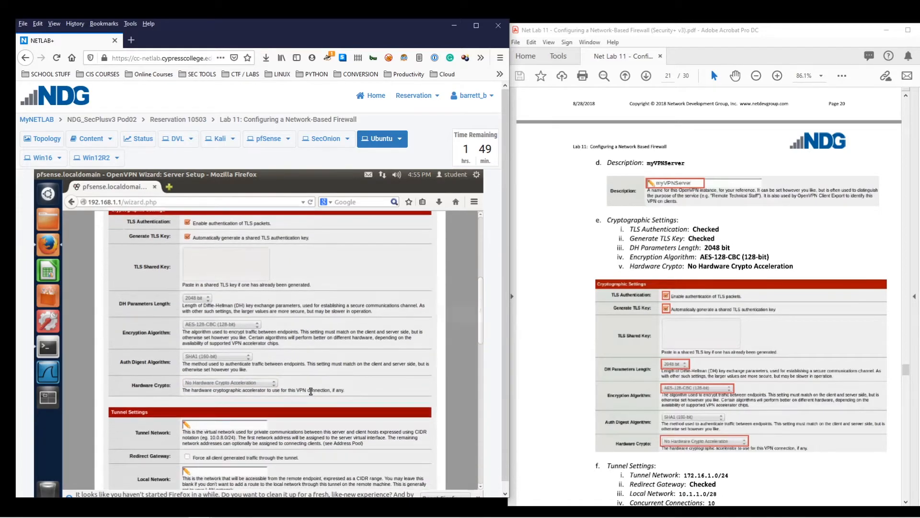
pyautogui.scroll(-3, 311, 393)
pyautogui.scroll(-3, 765, 368)
pyautogui.scroll(-9, 764, 366)
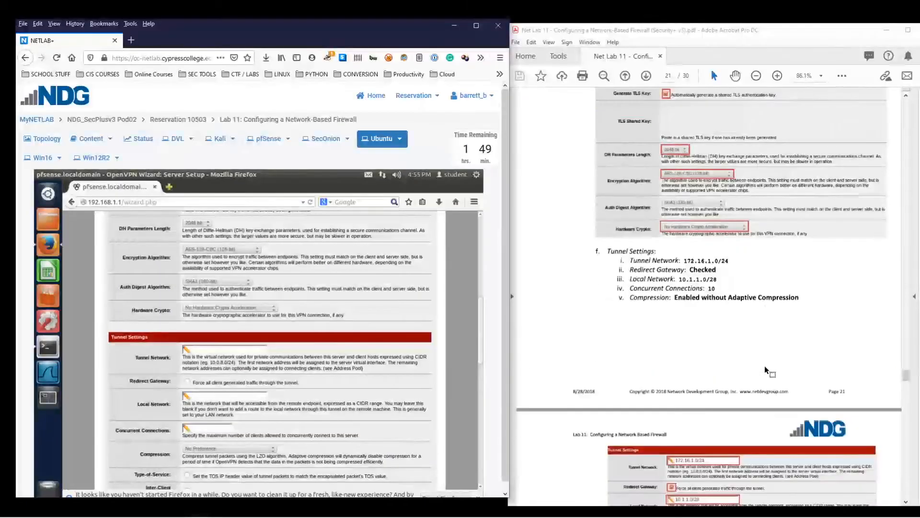
pyautogui.scroll(-1, 283, 380)
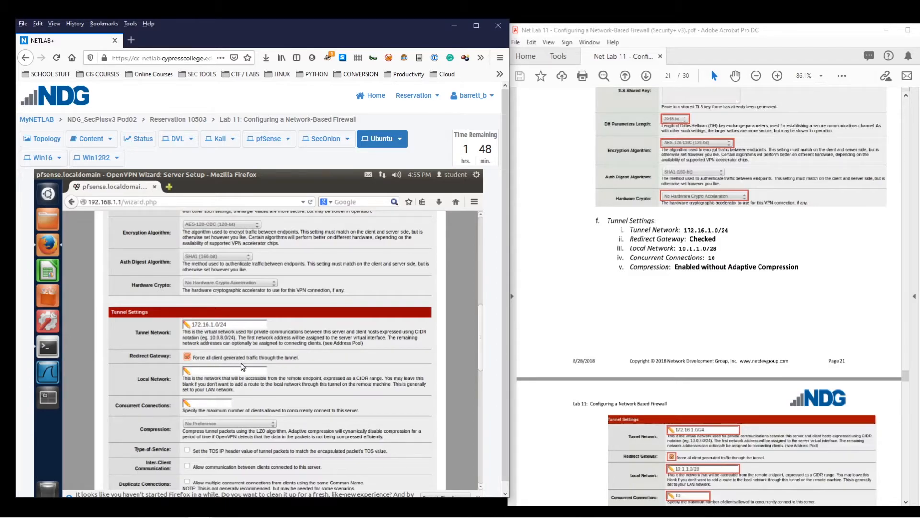
# Fill in the tunnel settings with Concurrent Connections set to 10
pyautogui.scroll(-2, 336, 355)
pyautogui.scroll(-1, 336, 355)
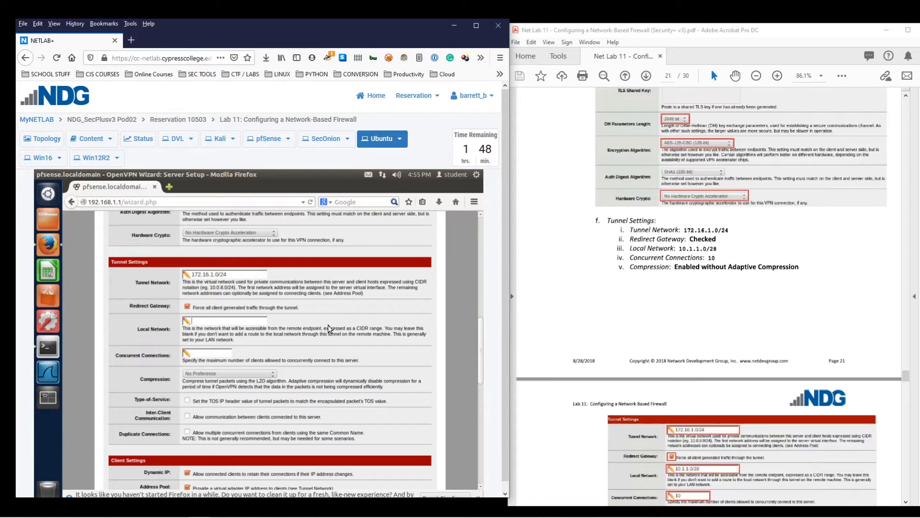
pyautogui.write('10')
pyautogui.scroll(-1, 628, 302)
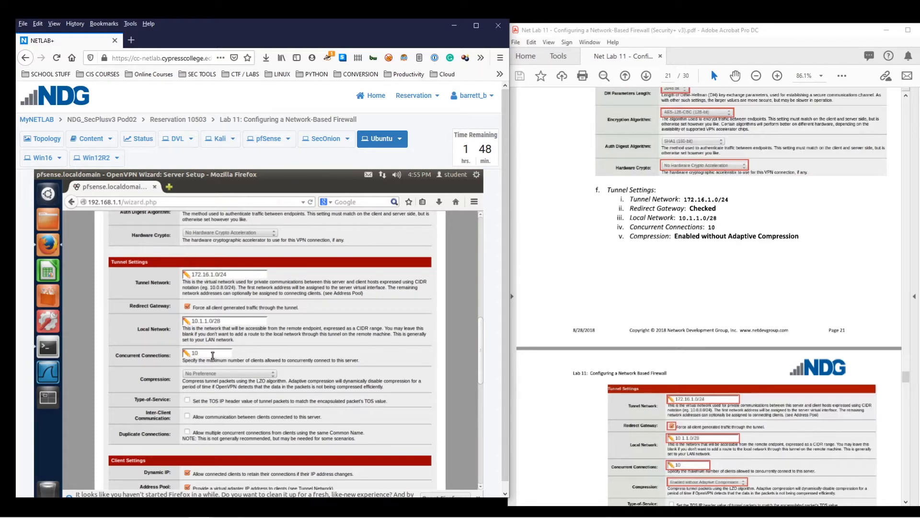
pyautogui.scroll(-1, 206, 353)
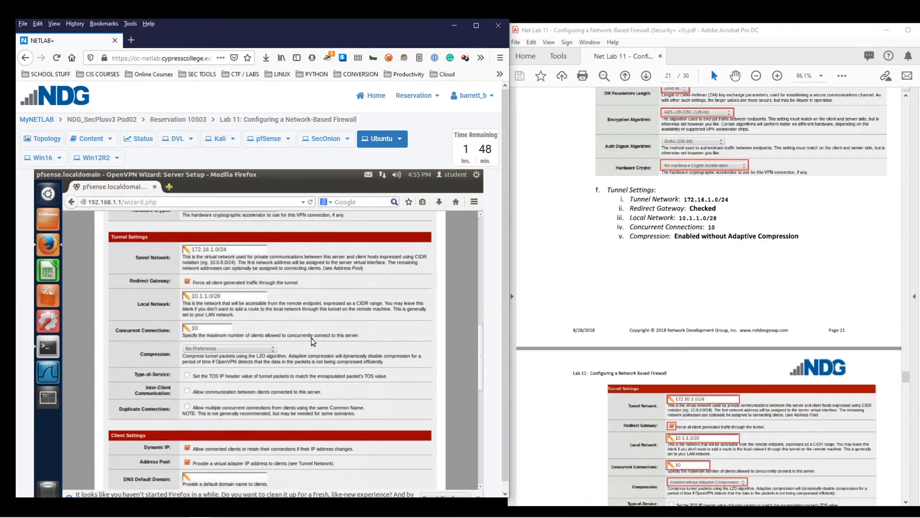
# Set compression to Enabled with Adaptive Compression and advance to Firewall Rule Configuration
pyautogui.click(213, 349)
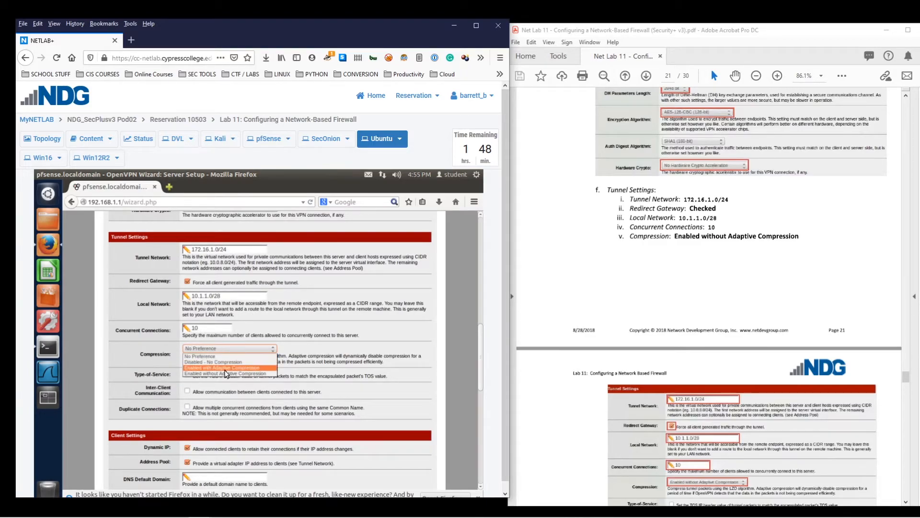
pyautogui.click(231, 368)
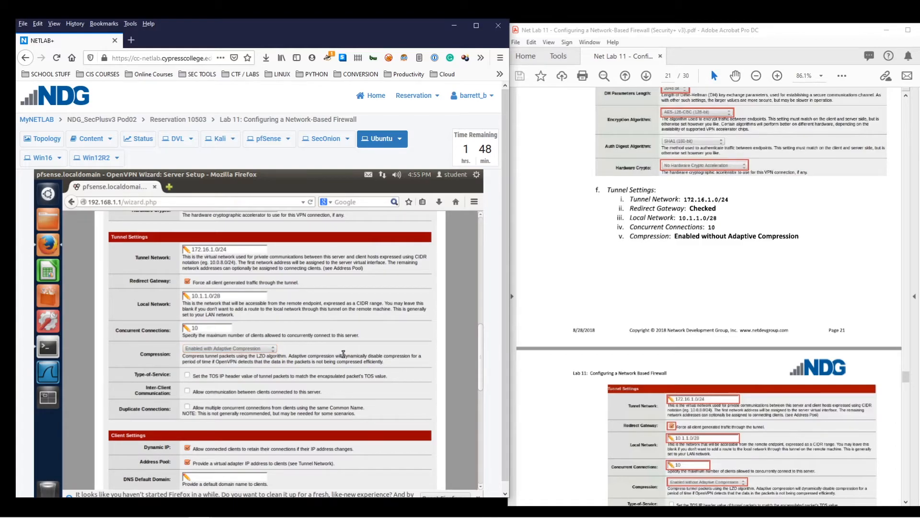
pyautogui.scroll(-2, 343, 353)
pyautogui.scroll(-1, 699, 282)
pyautogui.scroll(-9, 698, 281)
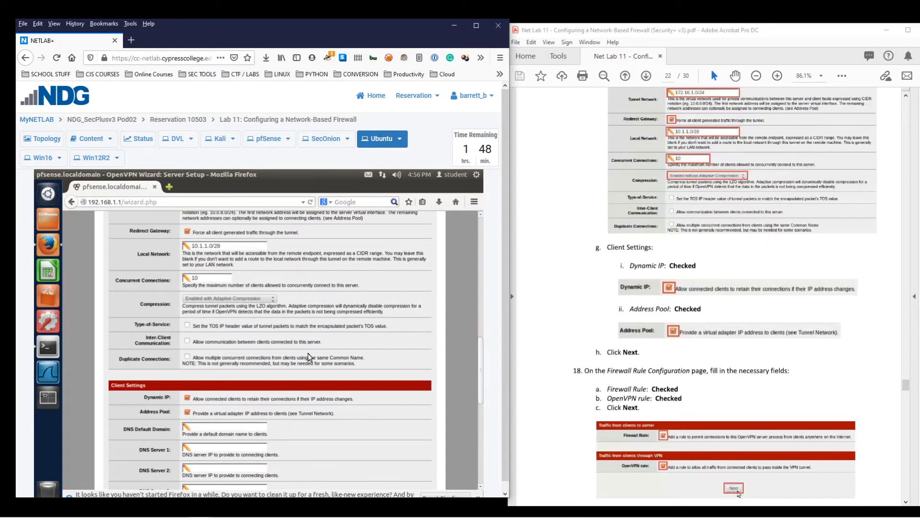
pyautogui.scroll(-3, 311, 354)
pyautogui.scroll(-1, 636, 289)
pyautogui.scroll(-2, 636, 289)
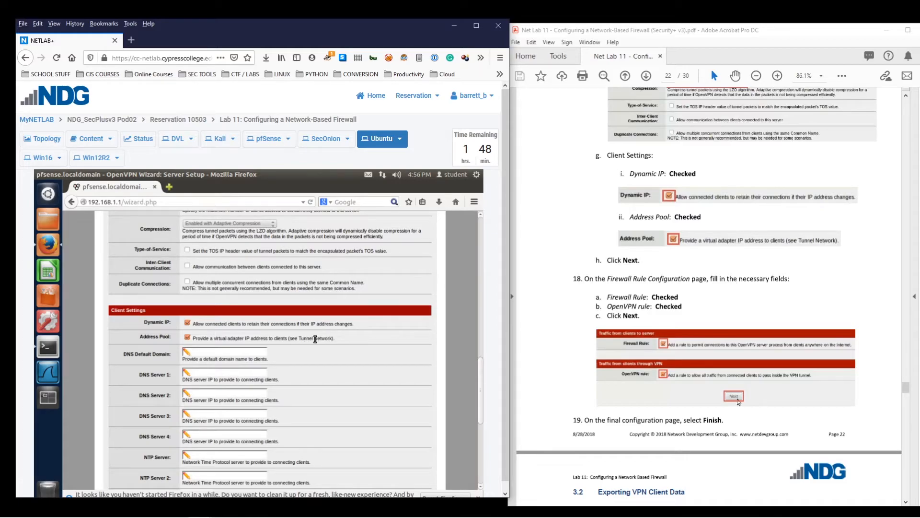
pyautogui.scroll(-5, 336, 345)
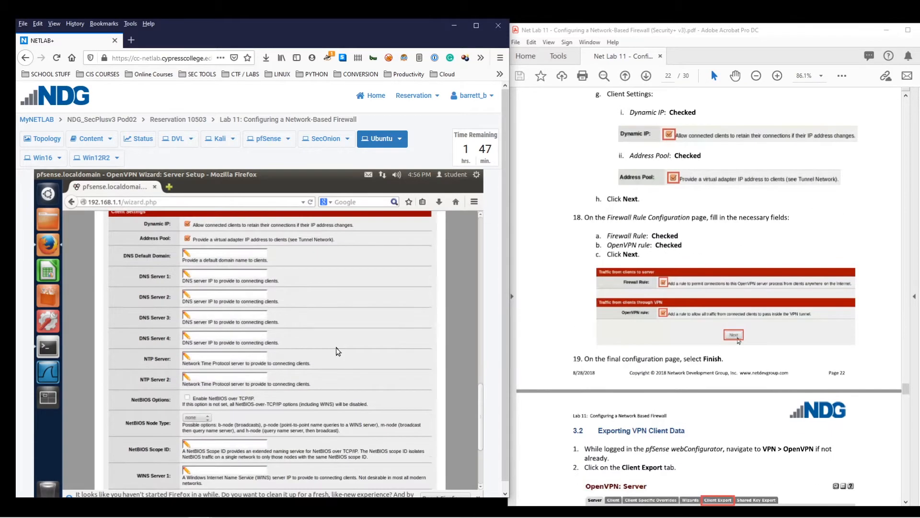
pyautogui.scroll(-5, 338, 351)
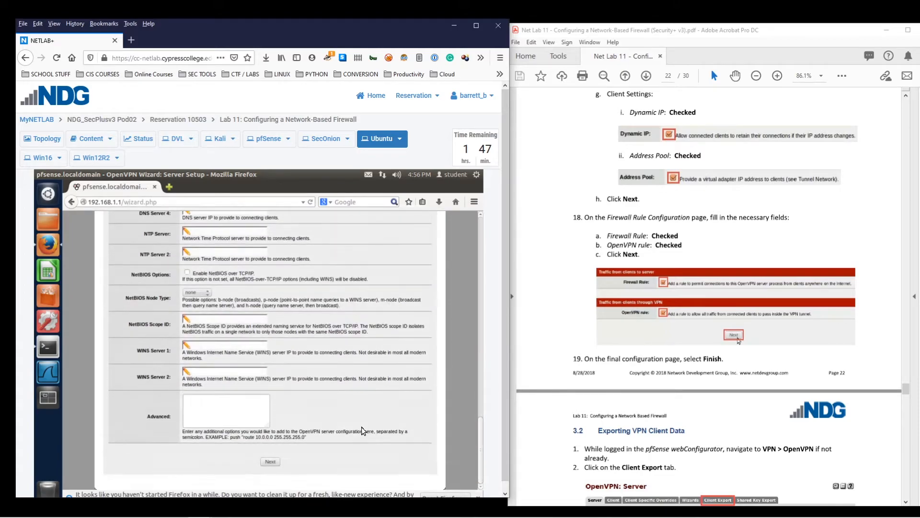
pyautogui.click(272, 461)
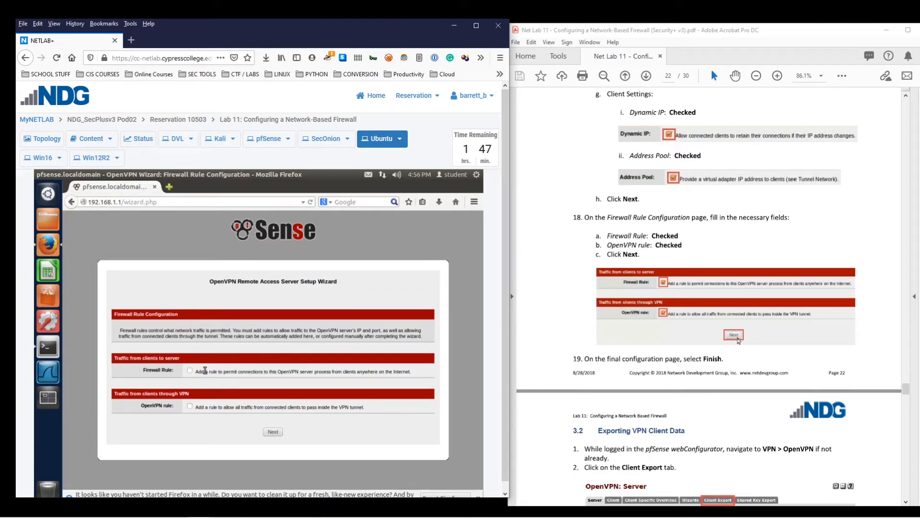
# Check the Firewall Rule and OpenVPN rule options, then finish the wizard
pyautogui.click(189, 372)
pyautogui.click(189, 408)
pyautogui.click(275, 432)
pyautogui.scroll(-4, 648, 305)
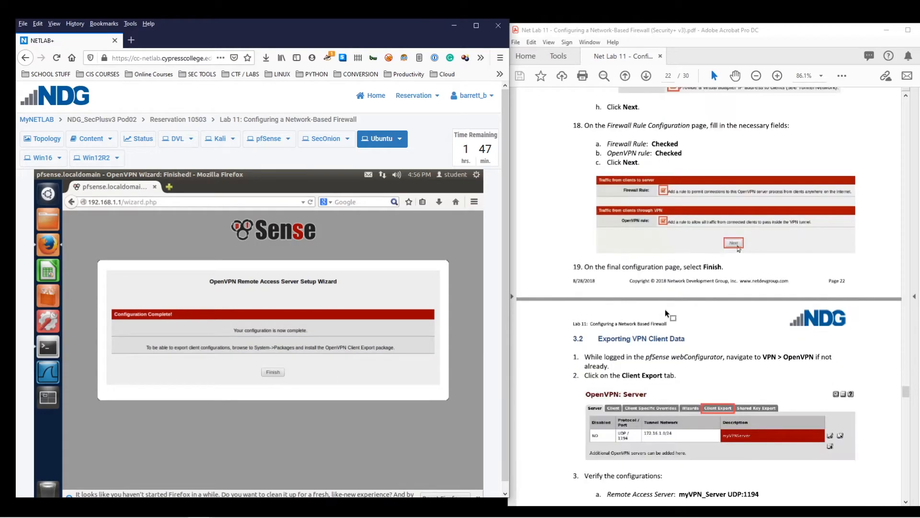
pyautogui.scroll(-2, 570, 344)
pyautogui.click(274, 374)
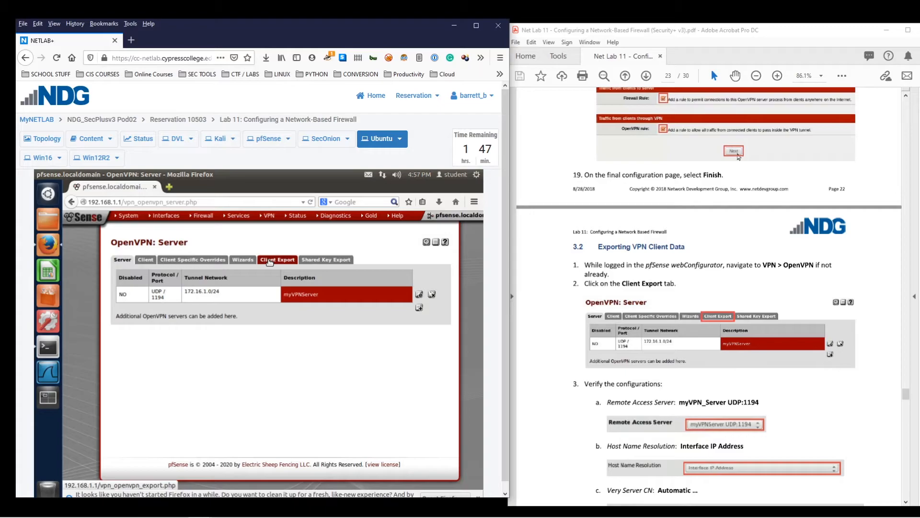
# Open Client Export, keeping server myVPNServer UDP:1194 and automatic verify-x509-name
pyautogui.click(270, 262)
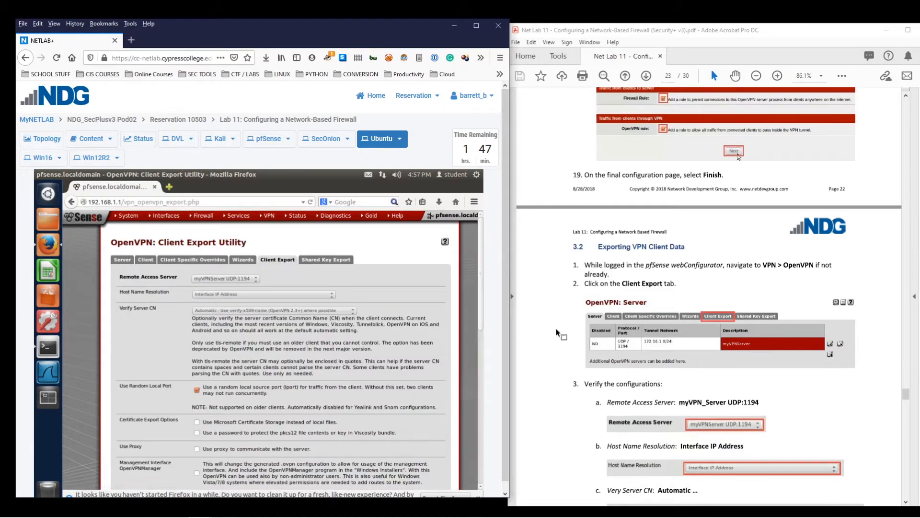
pyautogui.scroll(-5, 558, 333)
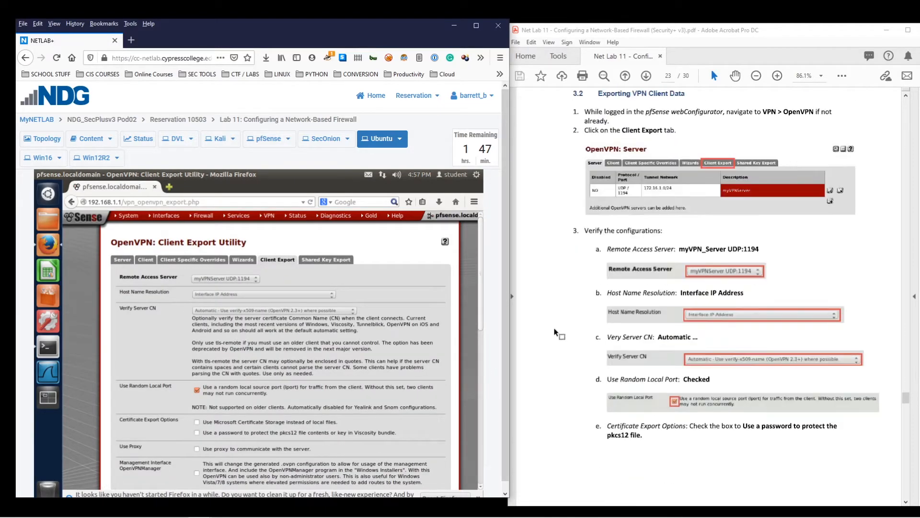
pyautogui.scroll(-1, 199, 298)
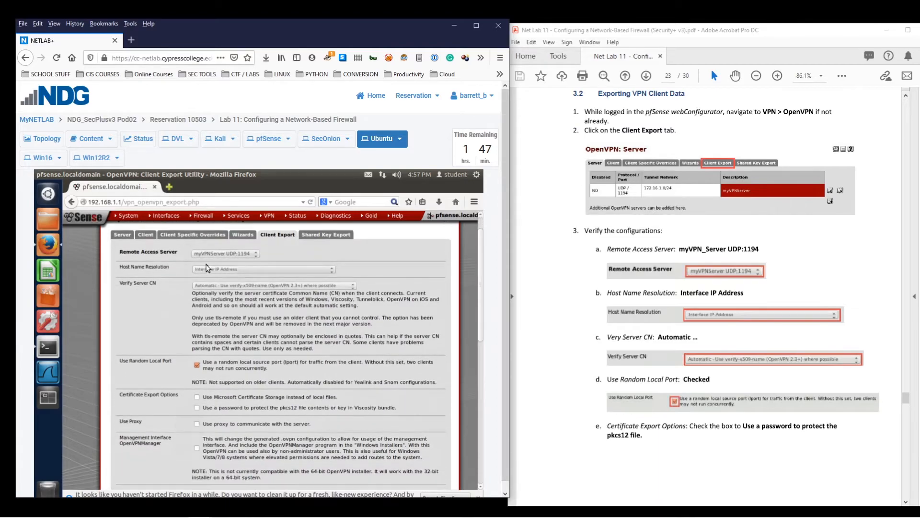
pyautogui.click(246, 252)
pyautogui.click(244, 251)
pyautogui.click(241, 286)
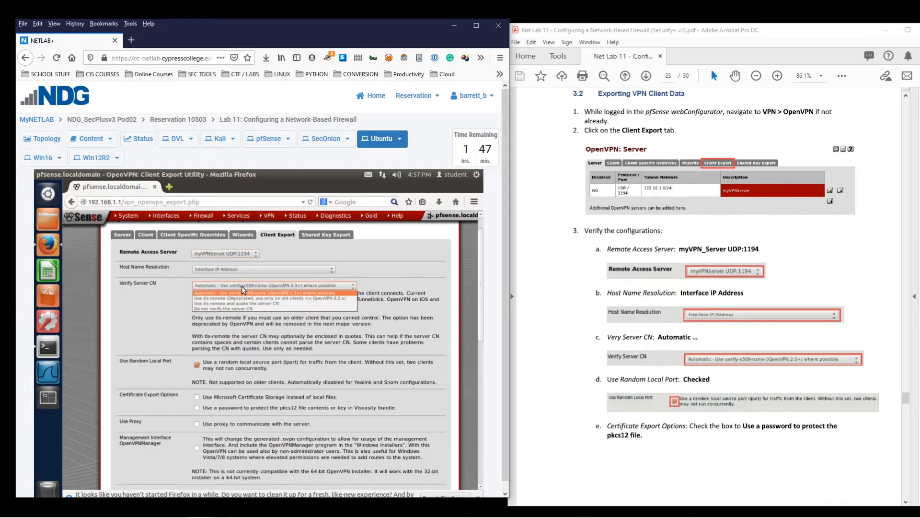
pyautogui.click(260, 286)
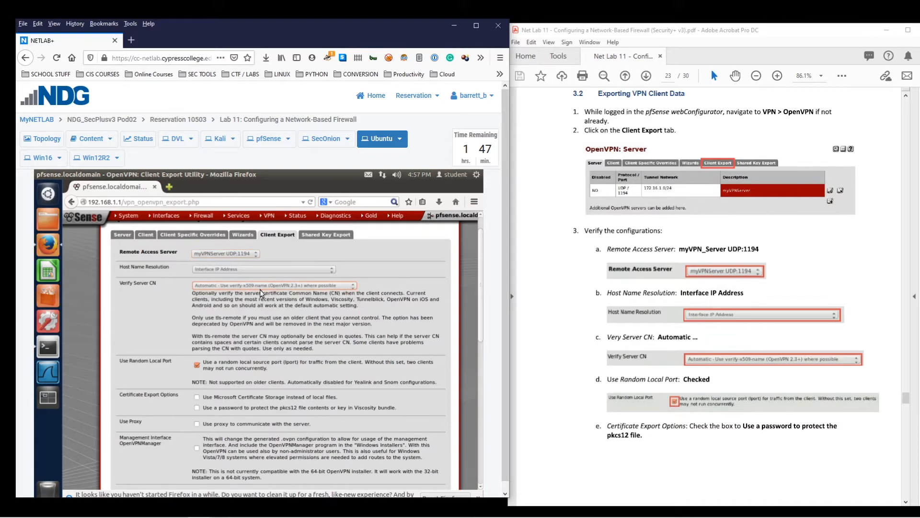
pyautogui.scroll(-2, 285, 322)
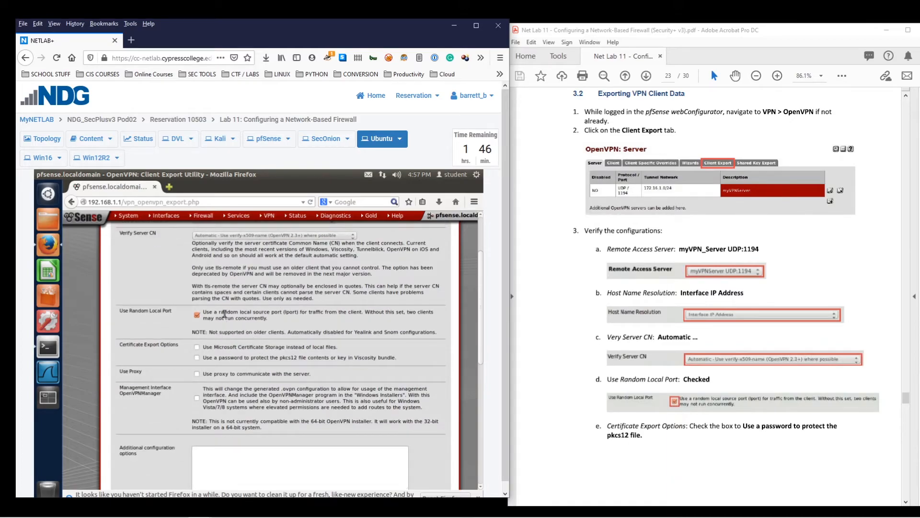
pyautogui.scroll(-2, 297, 323)
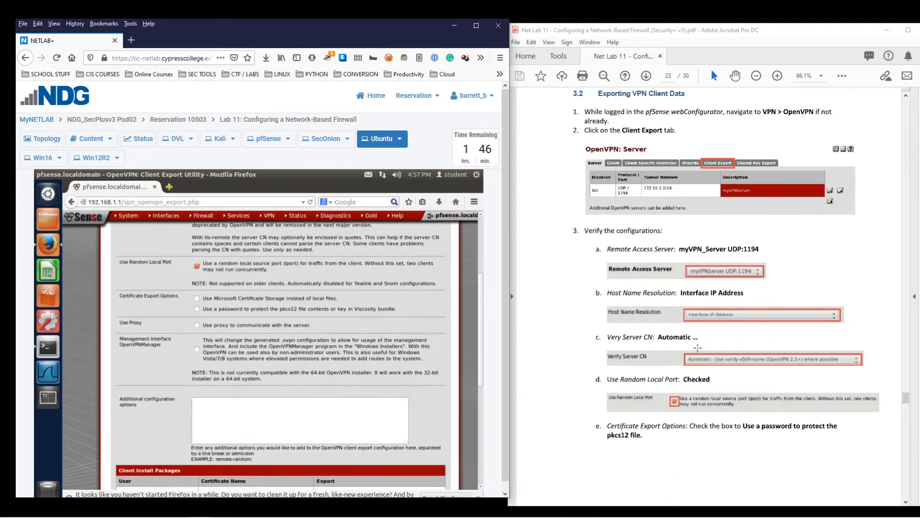
pyautogui.scroll(-5, 700, 447)
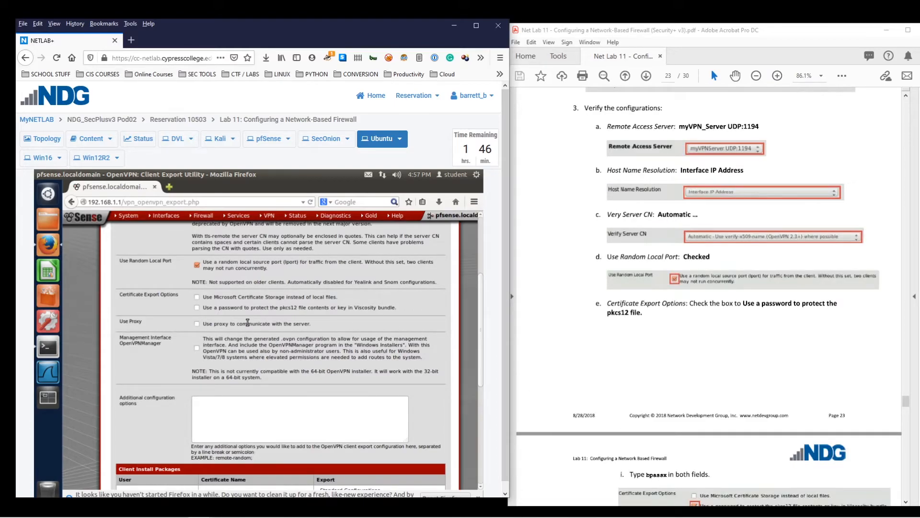
# Enable pkcs12 password protection and enter the bundle password and its confirmation
pyautogui.click(197, 307)
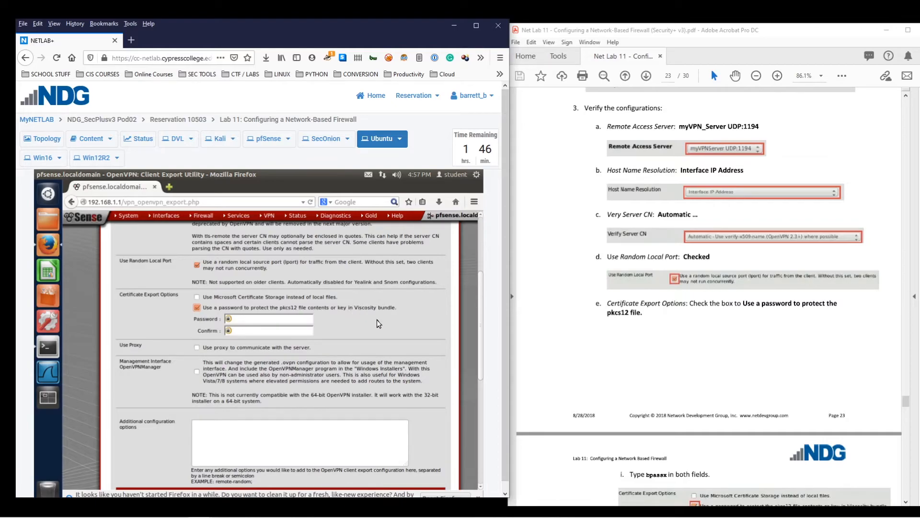
pyautogui.click(747, 327)
pyautogui.scroll(-3, 743, 327)
pyautogui.scroll(-1, 725, 334)
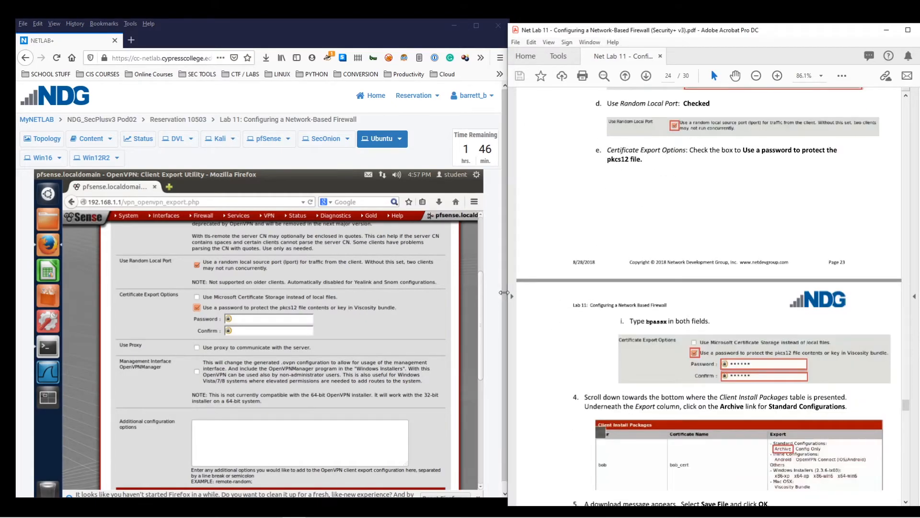
pyautogui.click(280, 318)
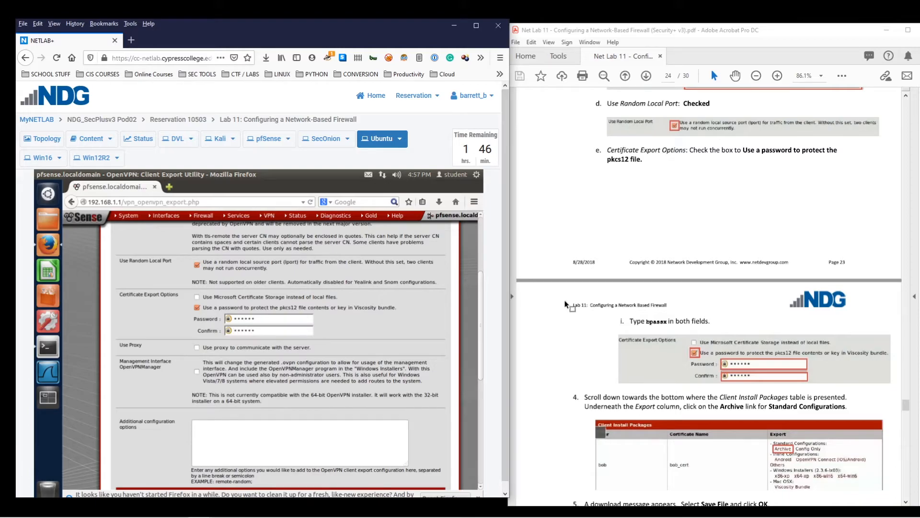
pyautogui.scroll(-4, 566, 306)
pyautogui.scroll(-2, 580, 311)
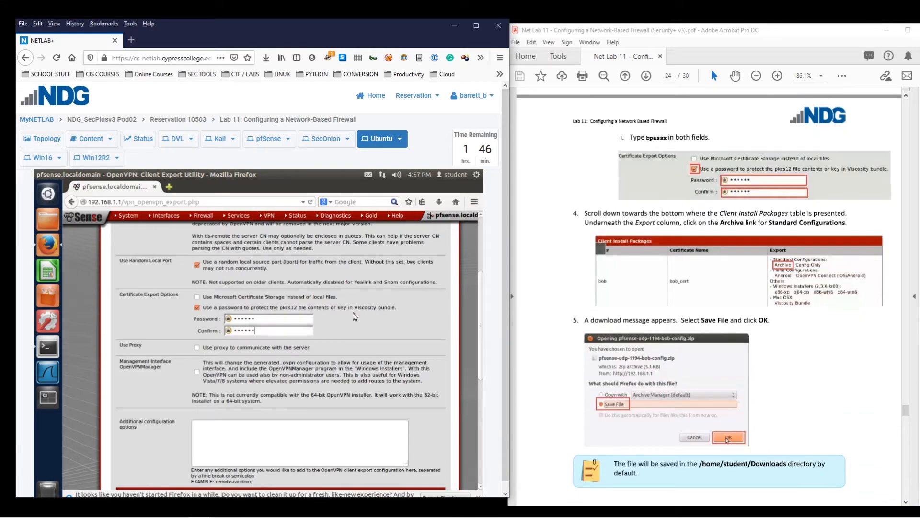
pyautogui.scroll(-1, 353, 317)
pyautogui.scroll(-5, 353, 316)
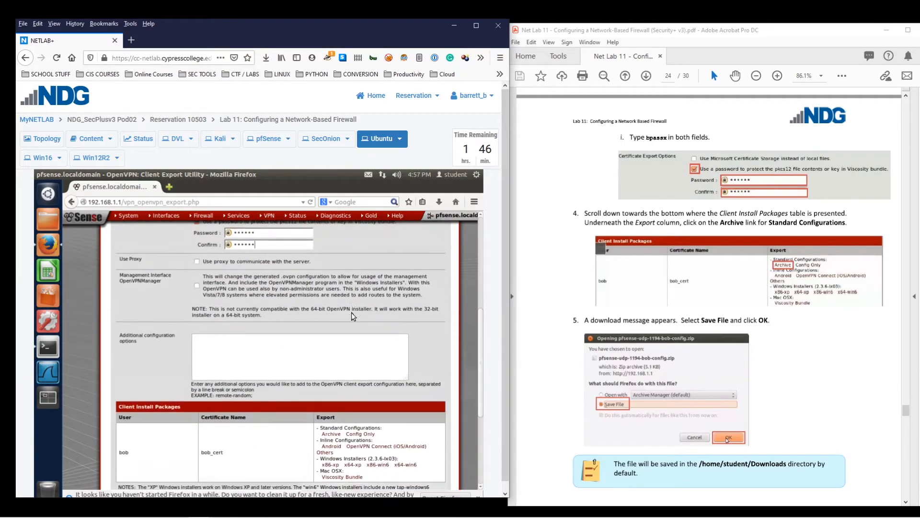
pyautogui.scroll(-1, 352, 316)
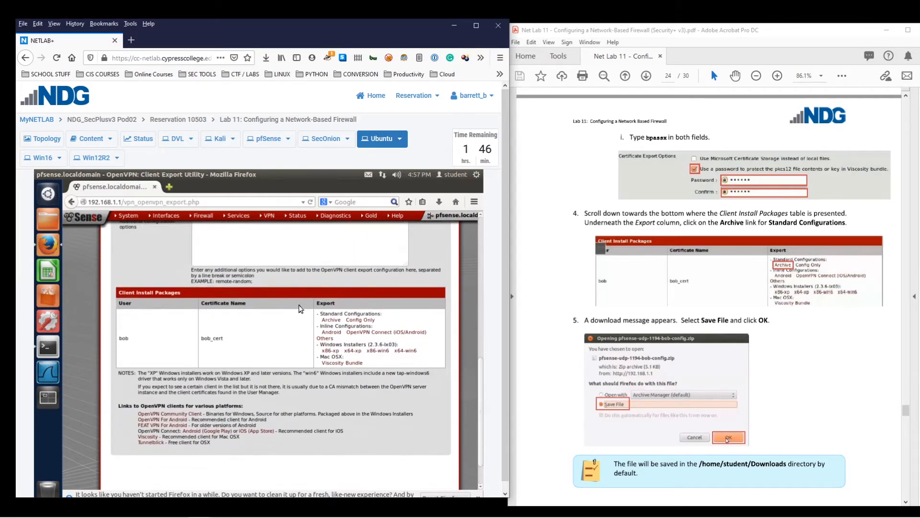
# Download bob's Standard Configurations archive and save the zip file to disk
pyautogui.click(331, 320)
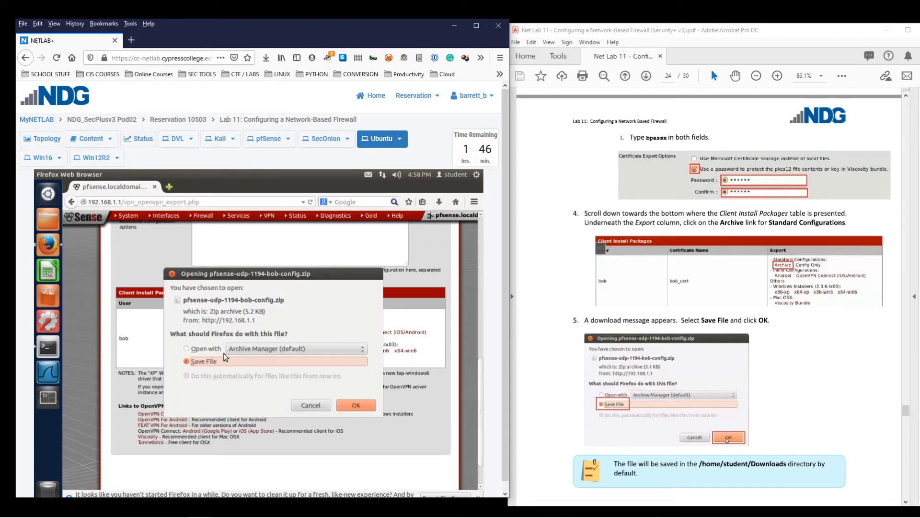
pyautogui.click(363, 406)
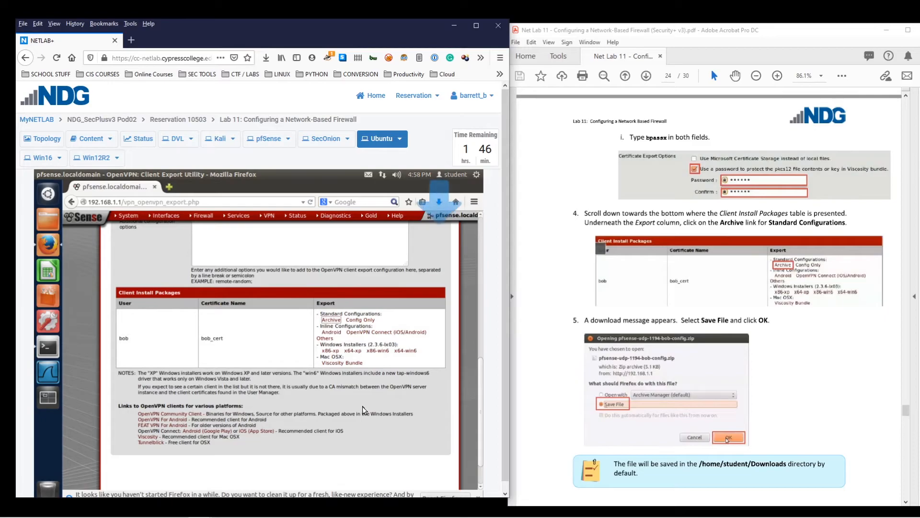
pyautogui.scroll(-4, 570, 320)
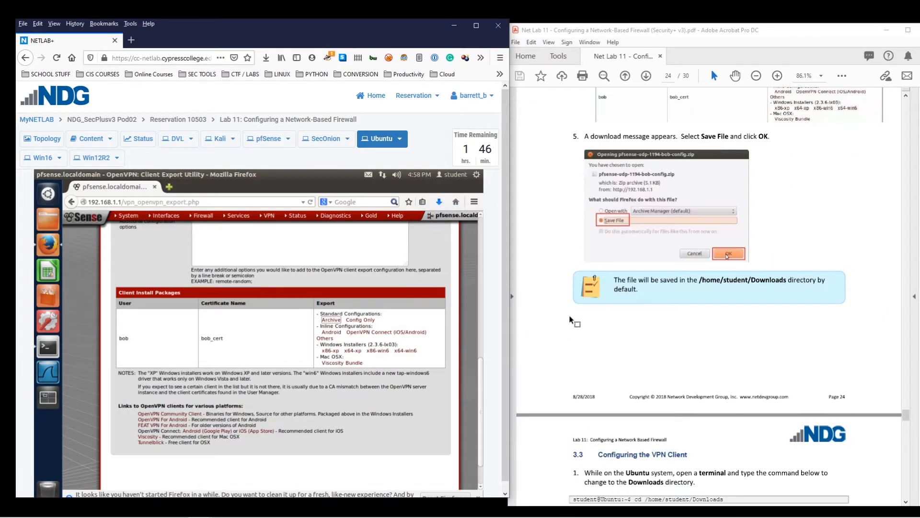
pyautogui.scroll(-1, 595, 309)
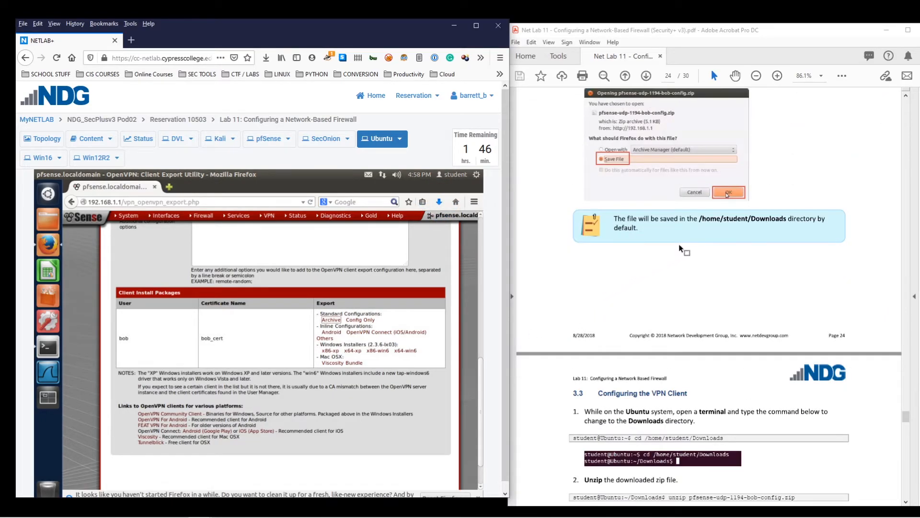
# Select the download folder path in the lab guide and open a terminal on Ubuntu
pyautogui.moveTo(700, 220); pyautogui.dragTo(769, 232)
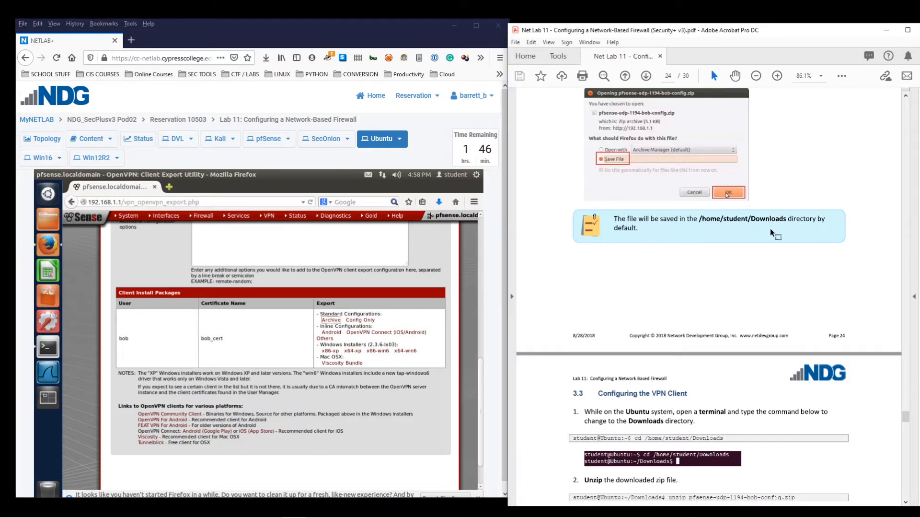
pyautogui.scroll(-2, 608, 255)
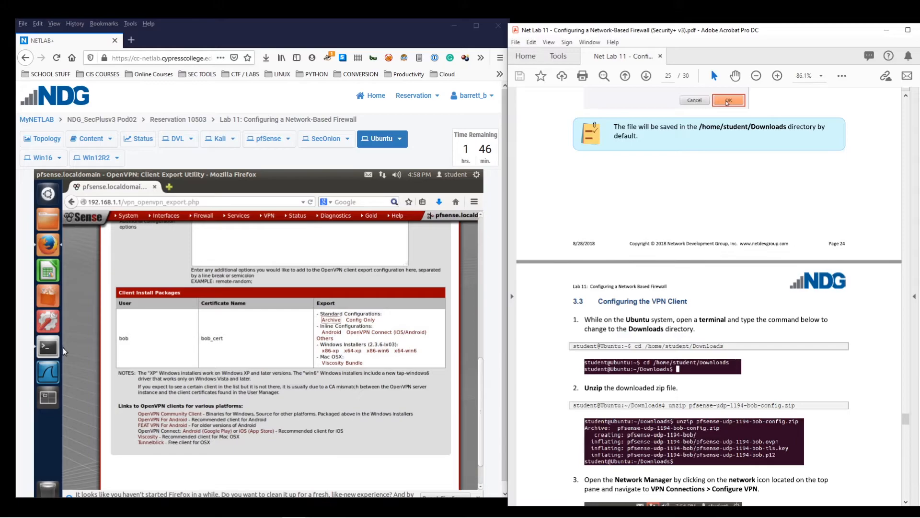
pyautogui.scroll(-2, 201, 327)
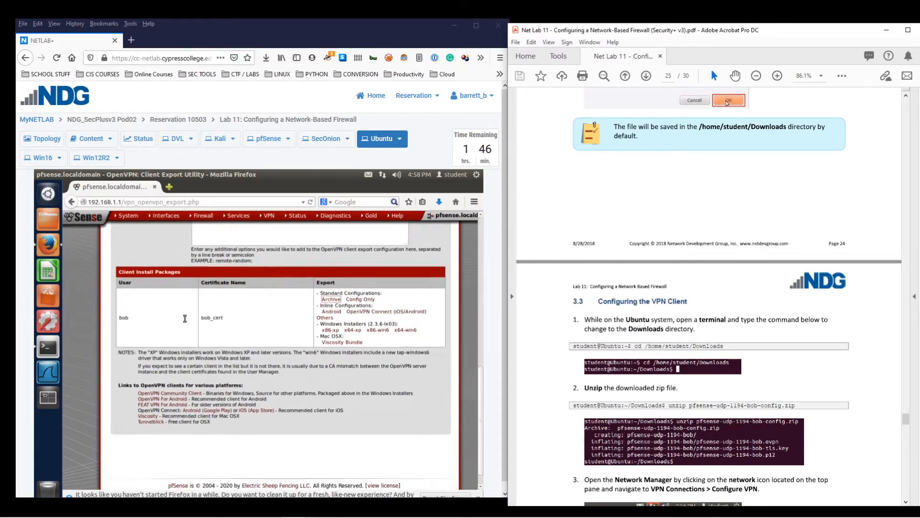
pyautogui.click(50, 351)
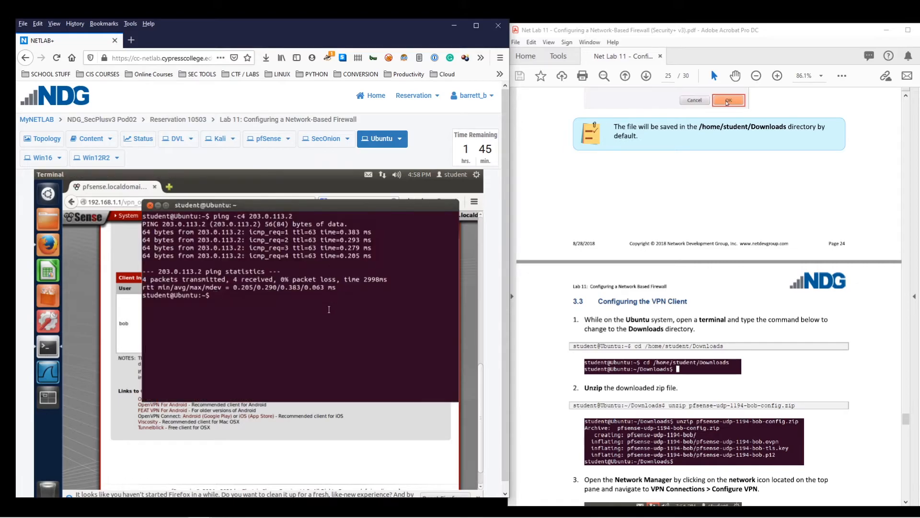
# Change to /home/student/Downloads and list its files
pyautogui.write('cd /home/student/Downloads')
pyautogui.press('Return')
pyautogui.write('ls')
pyautogui.press('Return')
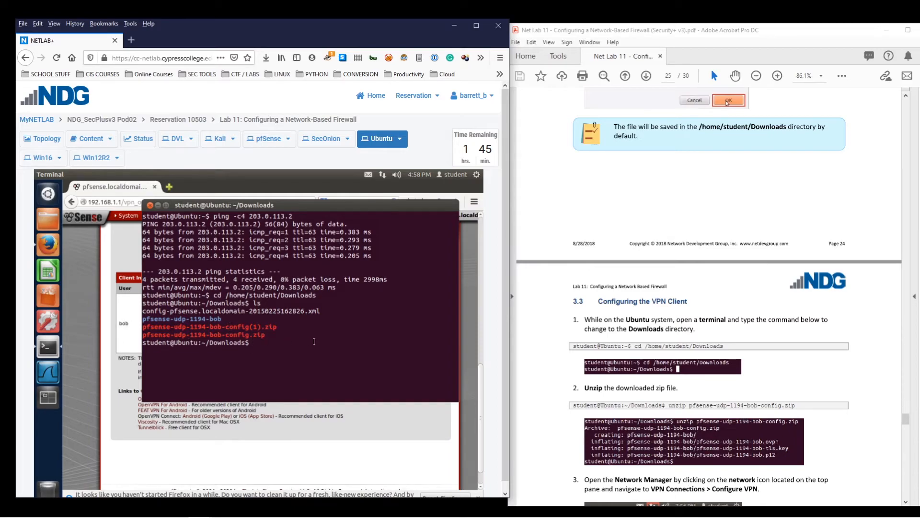
# Unzip pfsense-udp-1194-bob-config.zip, answering y to replace the .ovpn, tls key and p12 files
pyautogui.write('unzip pfsense-udp-1194-bob')
pyautogui.write('-config.zip')
pyautogui.press('Return')
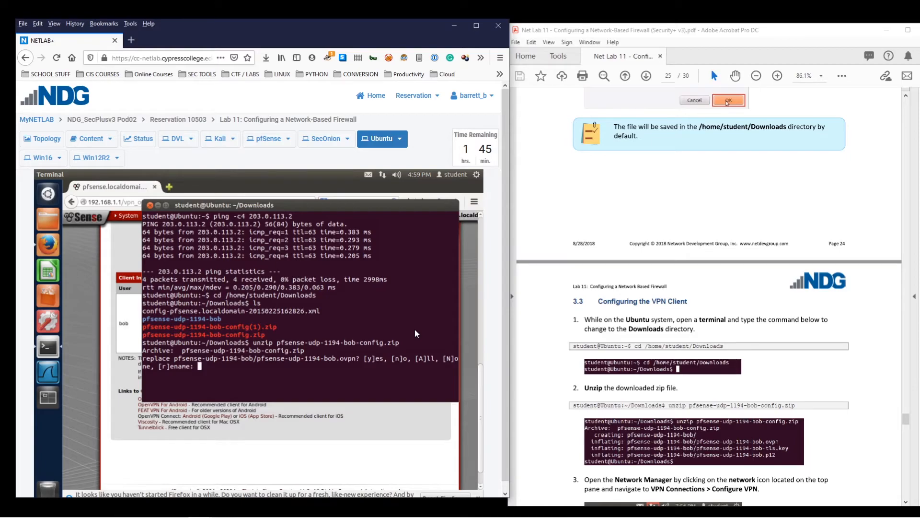
pyautogui.write('a')
pyautogui.press('Return')
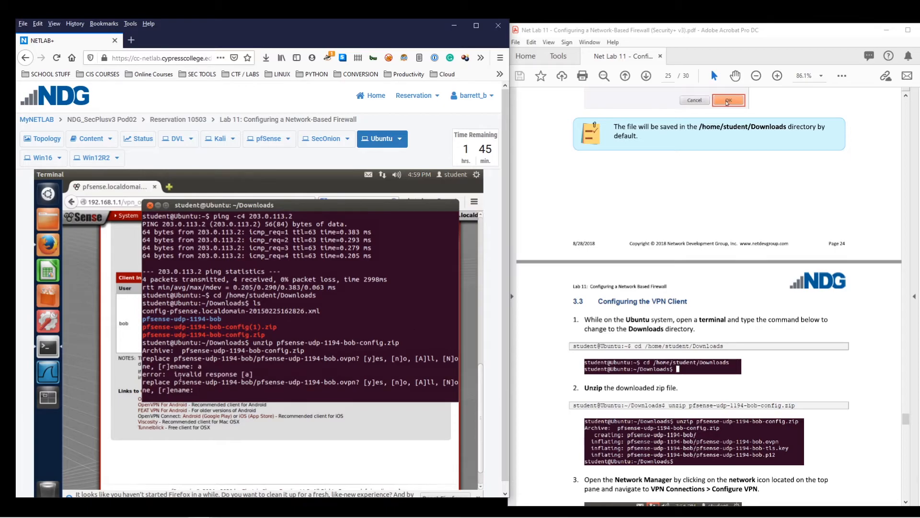
pyautogui.write('a')
pyautogui.press('Return')
pyautogui.write('y')
pyautogui.press('Return')
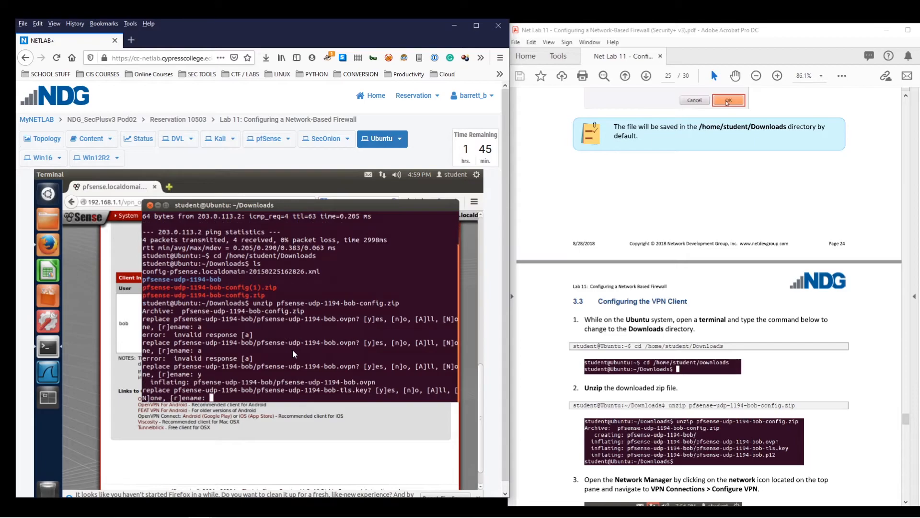
pyautogui.write('y')
pyautogui.press('Return')
pyautogui.write('y')
pyautogui.press('Return')
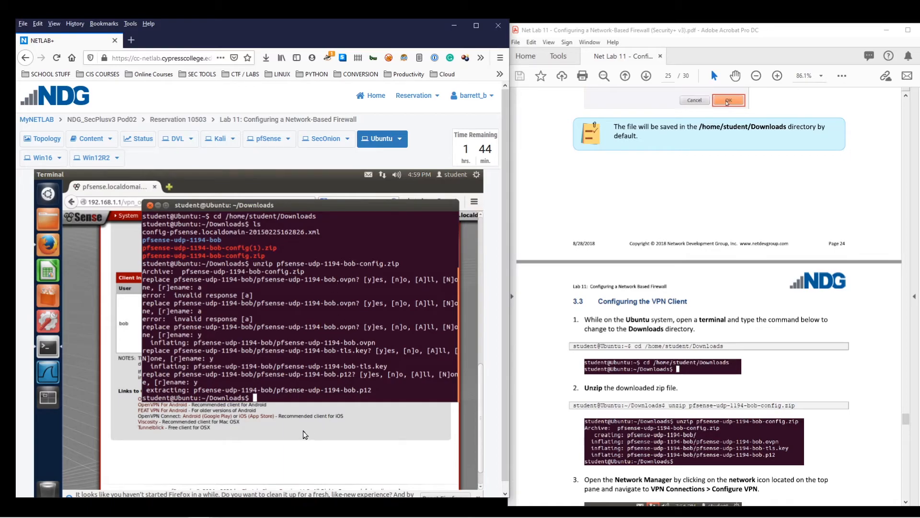
# Attempt to change into the pfsense-udp-1194-bob folder; the command fails on a typo
pyautogui.scroll(-3, 749, 413)
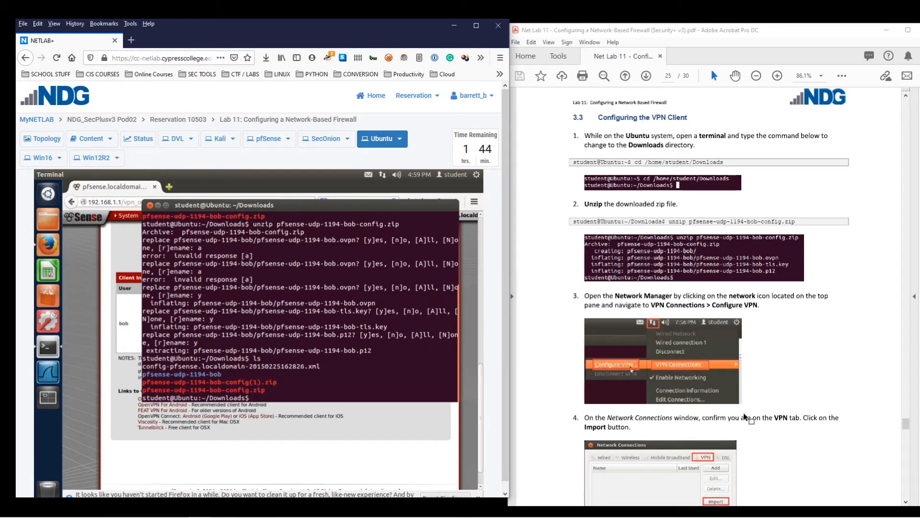
pyautogui.write('cd pfense')
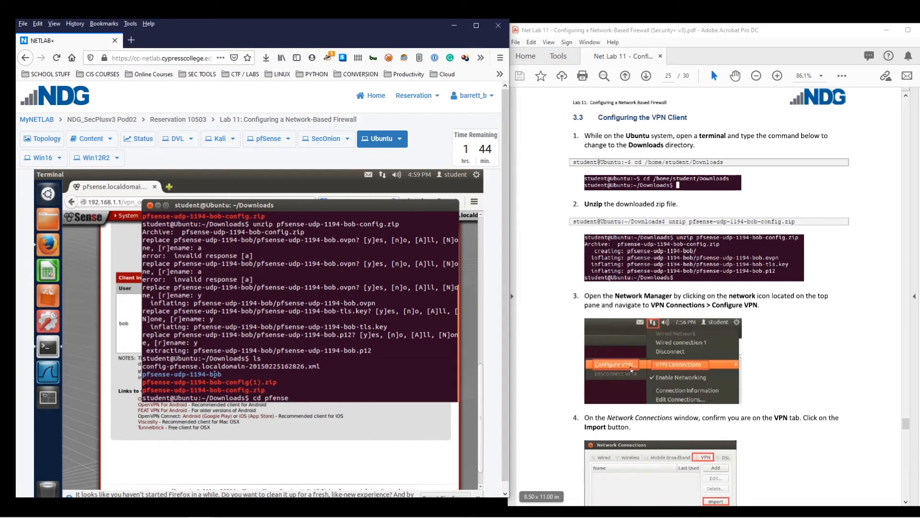
pyautogui.moveTo(229, 374); pyautogui.dragTo(133, 375)
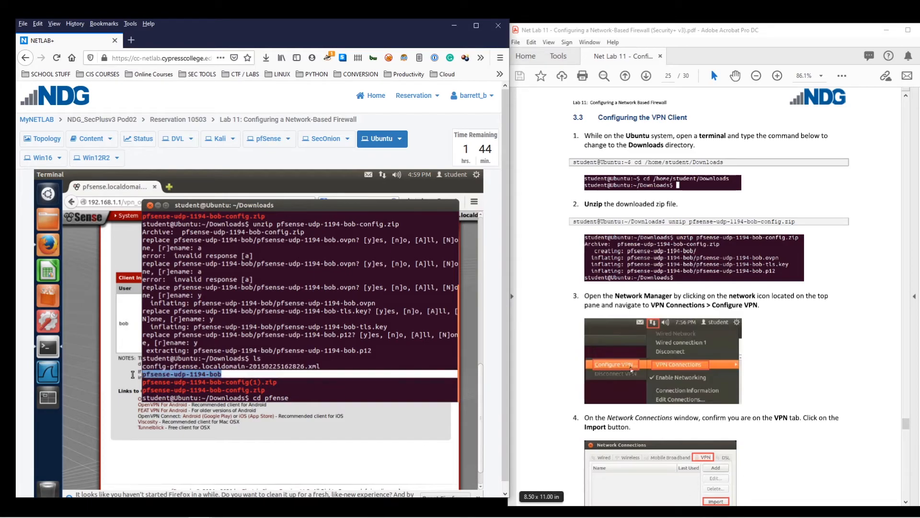
pyautogui.click(145, 377)
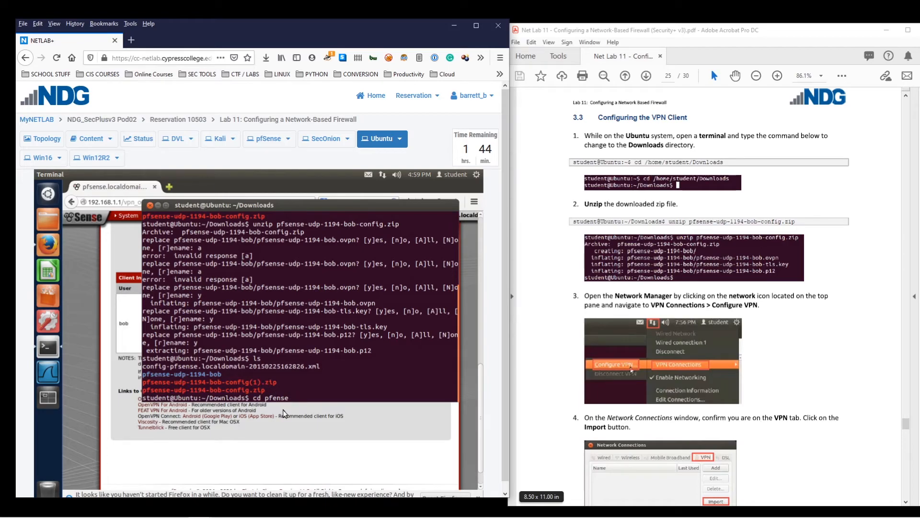
pyautogui.write('-udp-1194-bo')
pyautogui.write('b')
pyautogui.press('Return')
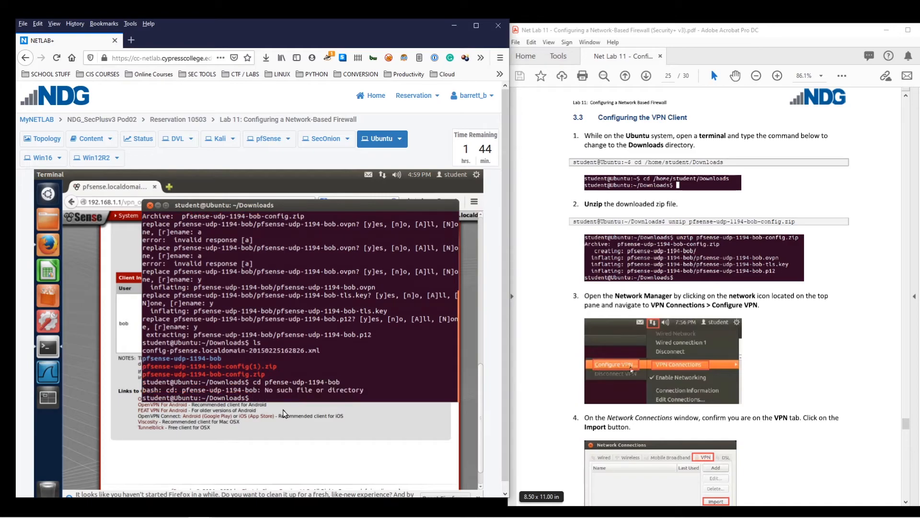
# Correct the typo to enter pfsense-udp-1194-bob and list its .ovpn, .p12 and tls.key files
pyautogui.press('Up')
pyautogui.press('Left')
pyautogui.press('Left')
pyautogui.press('Left')
pyautogui.press('Left')
pyautogui.press('Left')
pyautogui.press('Left')
pyautogui.press('Left')
pyautogui.press('Left')
pyautogui.press('Left')
pyautogui.press('Left')
pyautogui.press('Left')
pyautogui.press('Left')
pyautogui.press('Left')
pyautogui.press('Left')
pyautogui.press('Left')
pyautogui.press('Left')
pyautogui.press('Left')
pyautogui.write('s')
pyautogui.press('Return')
pyautogui.write('ls')
pyautogui.press('Return')
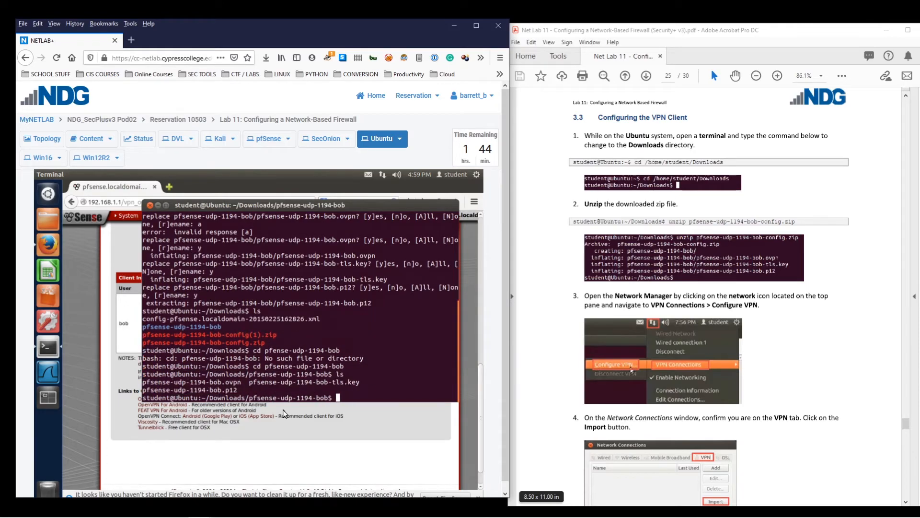
pyautogui.moveTo(238, 389); pyautogui.dragTo(140, 390)
pyautogui.scroll(-5, 673, 329)
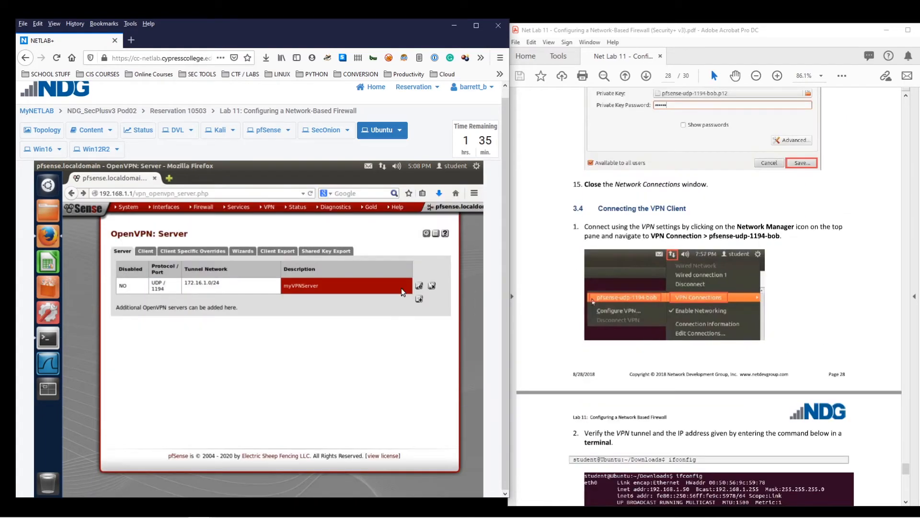
# From the network menu's Edit Connections, choose to import a saved VPN configuration
pyautogui.click(382, 166)
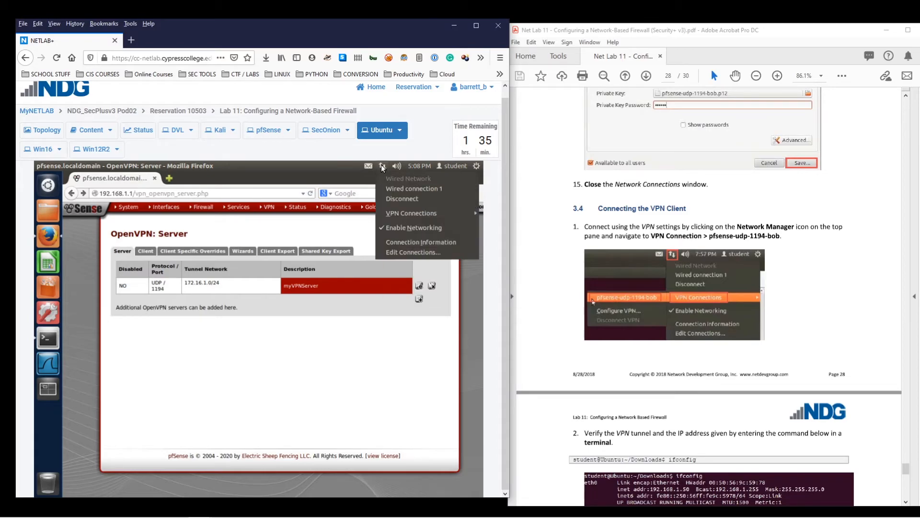
pyautogui.moveTo(413, 211)
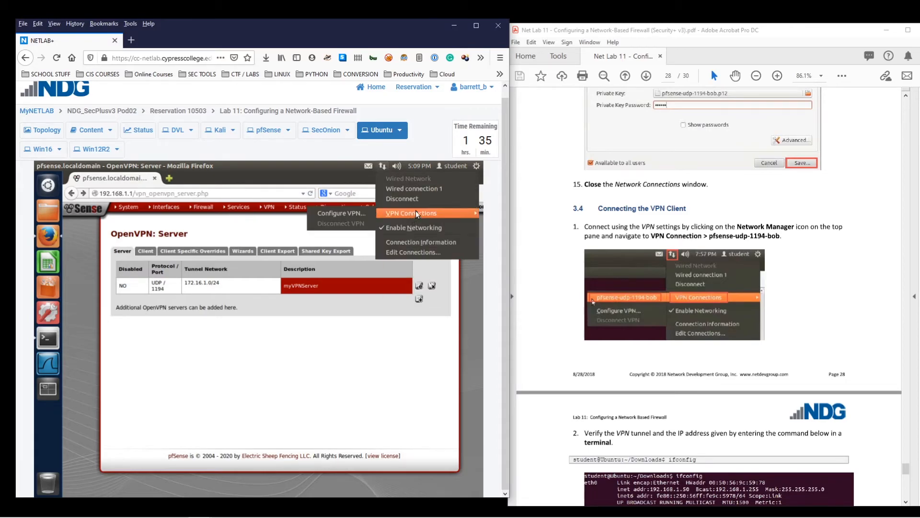
pyautogui.click(350, 212)
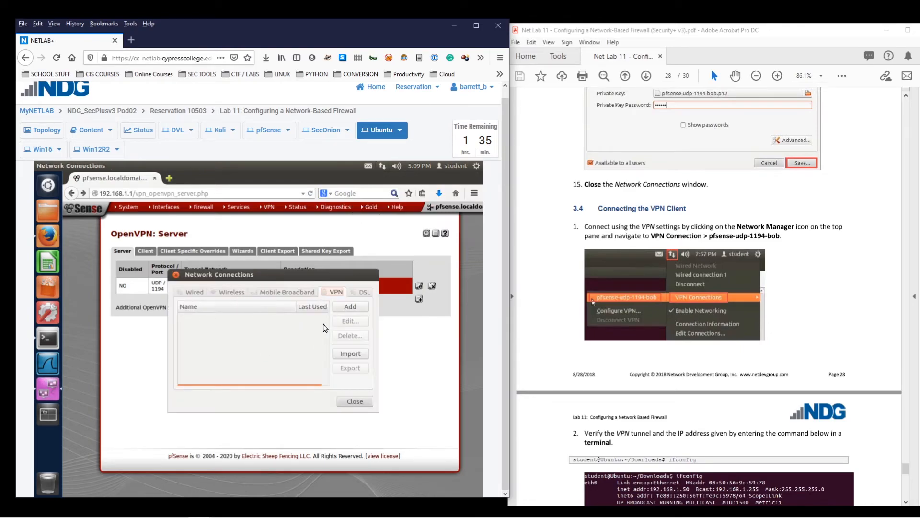
pyautogui.click(344, 308)
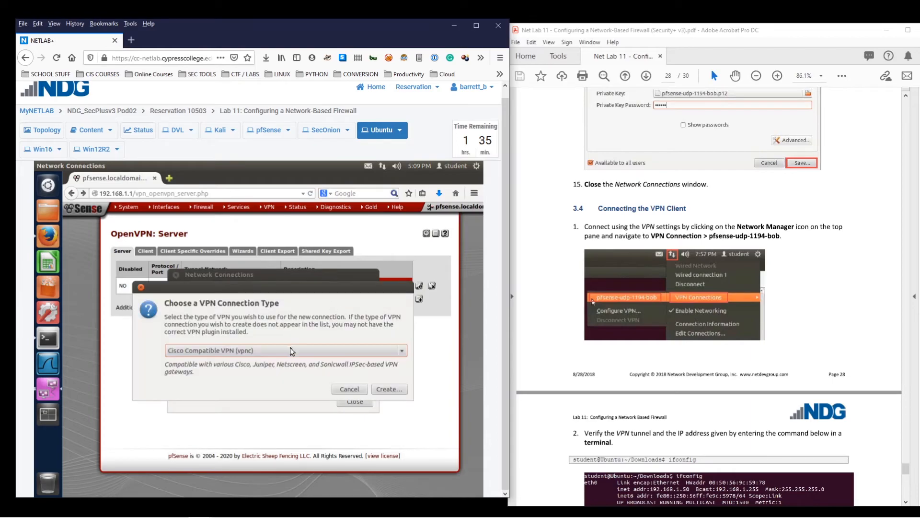
pyautogui.click(357, 389)
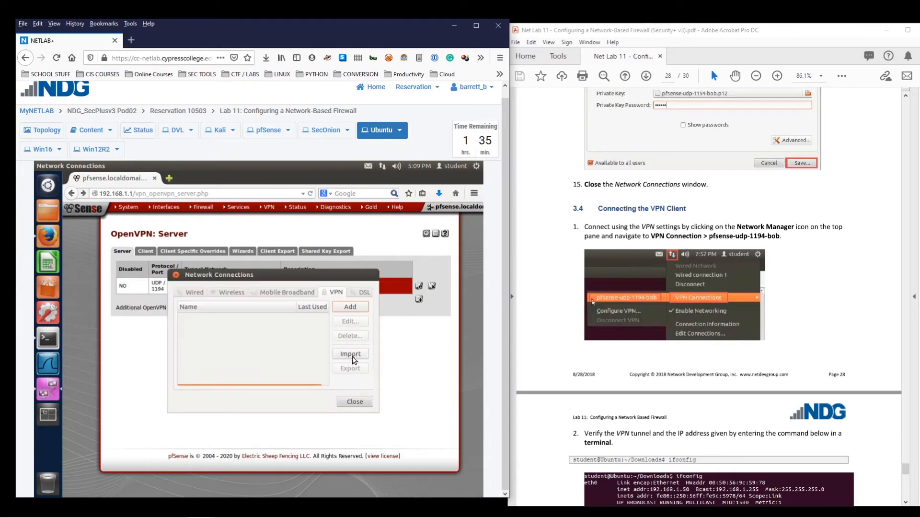
pyautogui.click(353, 356)
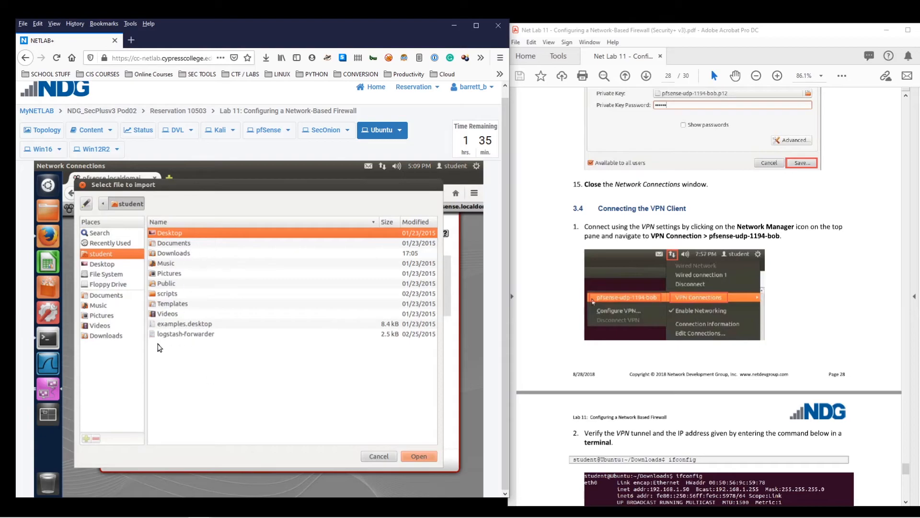
# Import pfsense-udp-1194-bob.ovpn from the Downloads/pfsense-udp-1194-bob folder
pyautogui.click(101, 337)
pyautogui.click(198, 251)
pyautogui.click(202, 234)
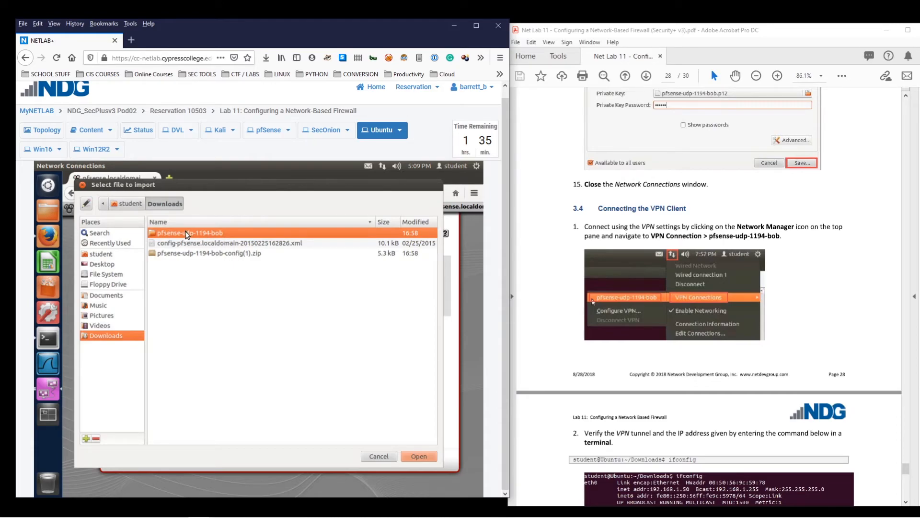
pyautogui.doubleClick(216, 233)
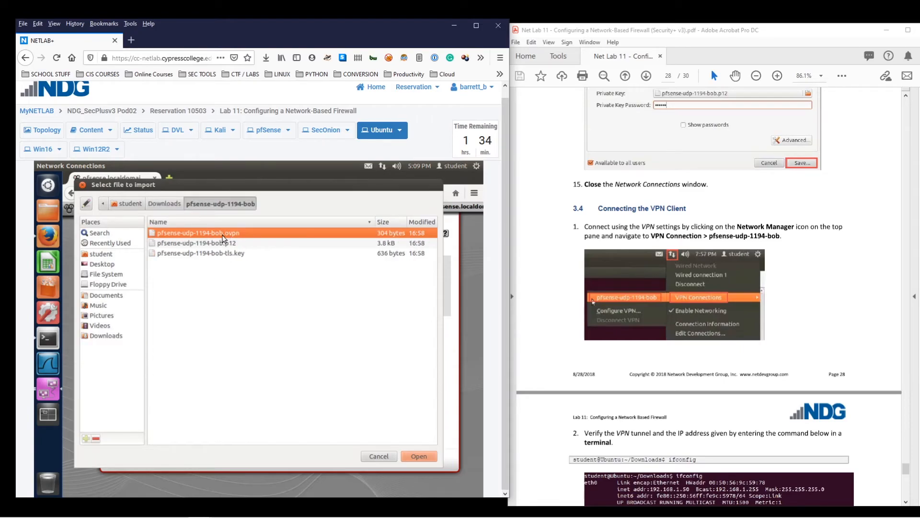
pyautogui.doubleClick(223, 236)
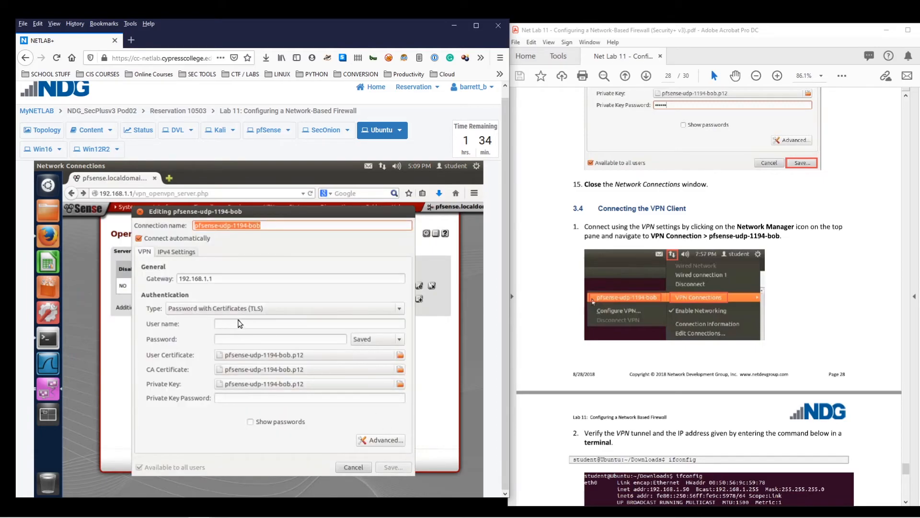
# Check that the imported connection's gateway is 192.168.1.1
pyautogui.click(224, 279)
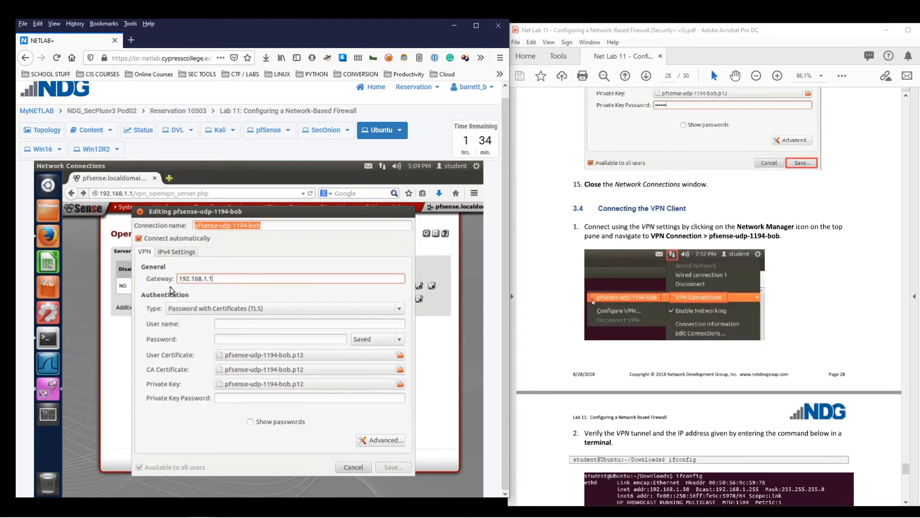
pyautogui.moveTo(220, 278); pyautogui.dragTo(151, 277)
pyautogui.click(236, 280)
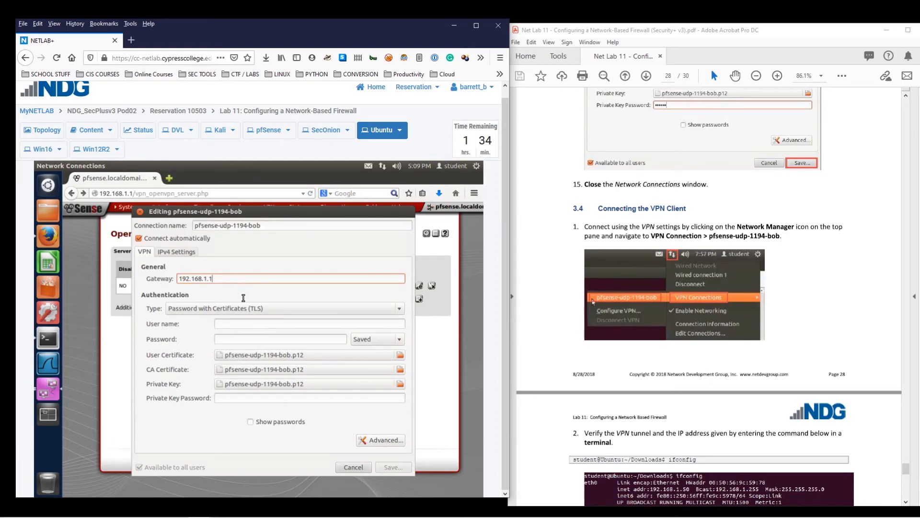
# Enter the VPN user name, password and private key password, then save the connection
pyautogui.click(240, 324)
pyautogui.write('bob')
pyautogui.click(262, 339)
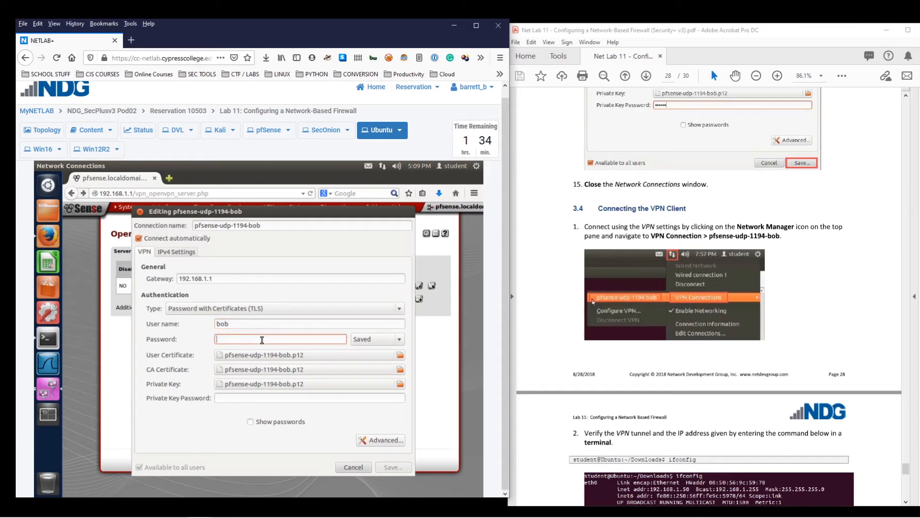
pyautogui.write('pa')
pyautogui.click(233, 398)
pyautogui.write('pa')
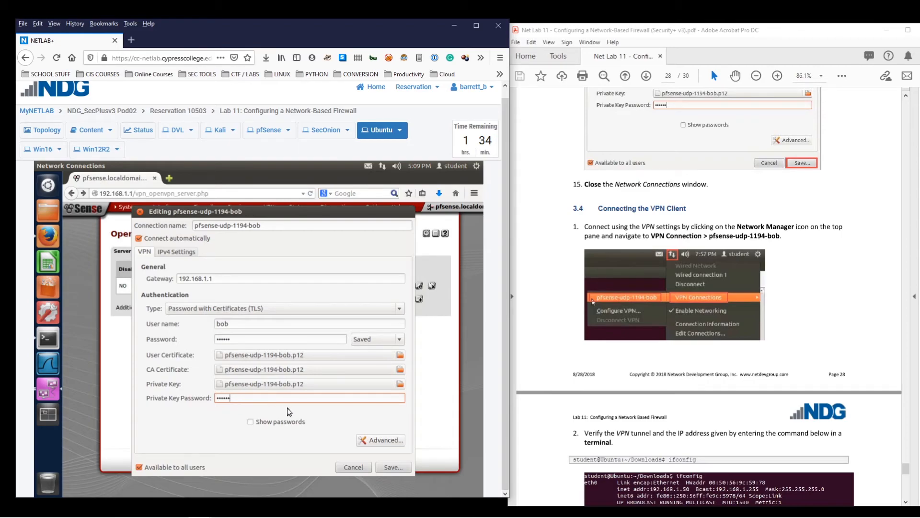
pyautogui.click(395, 468)
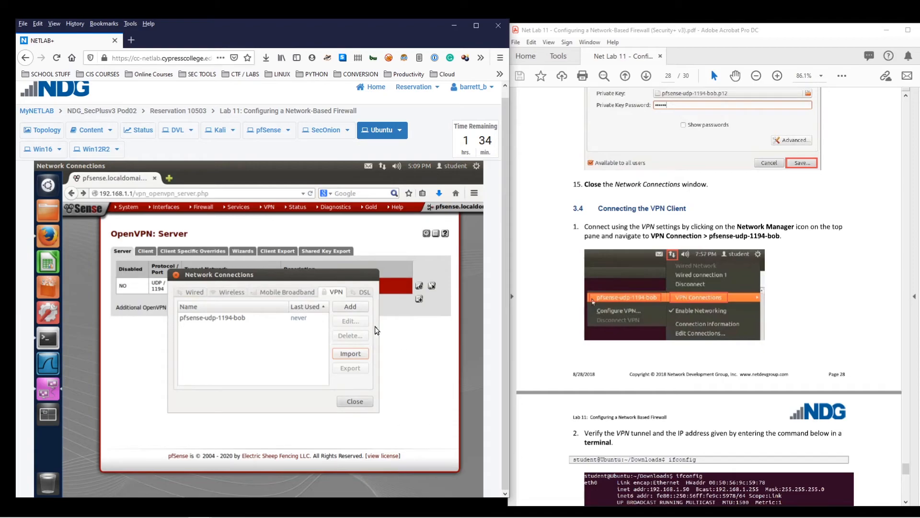
# Close Network Connections and connect to the pfsense-udp-1194-bob VPN from the network menu
pyautogui.click(232, 318)
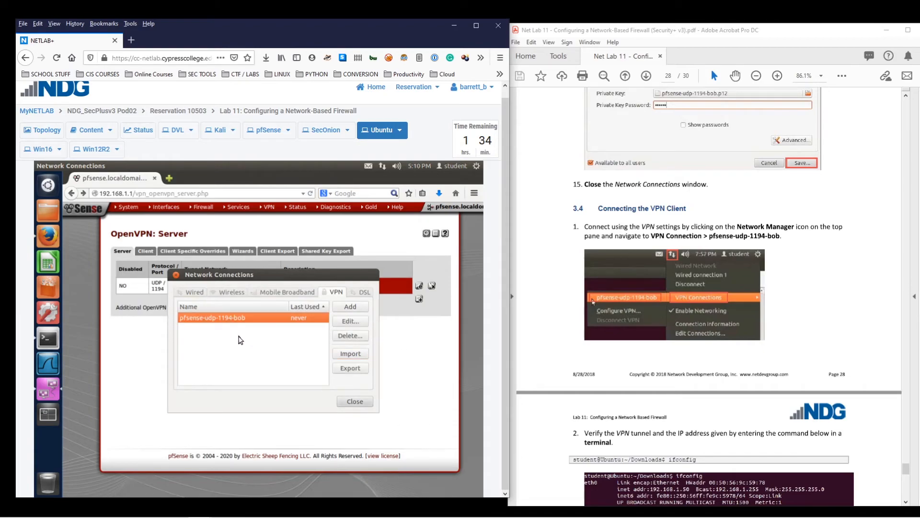
pyautogui.click(354, 402)
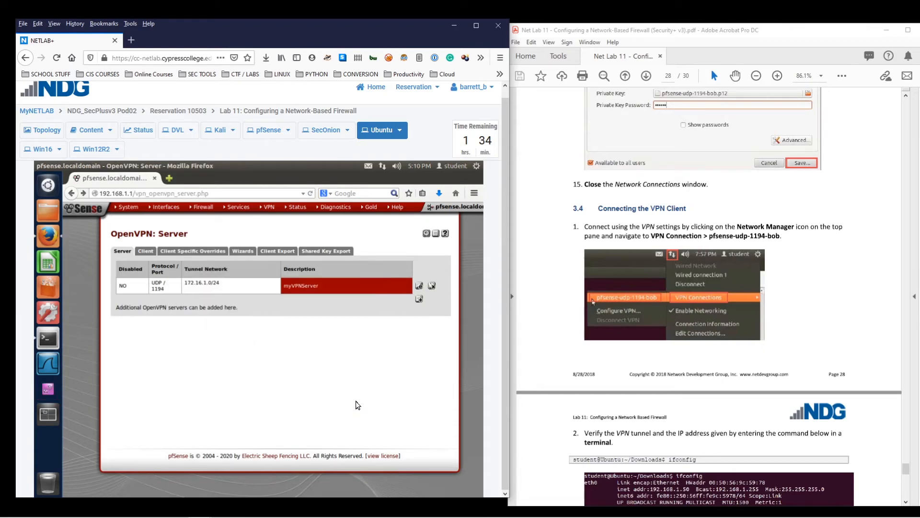
pyautogui.click(382, 165)
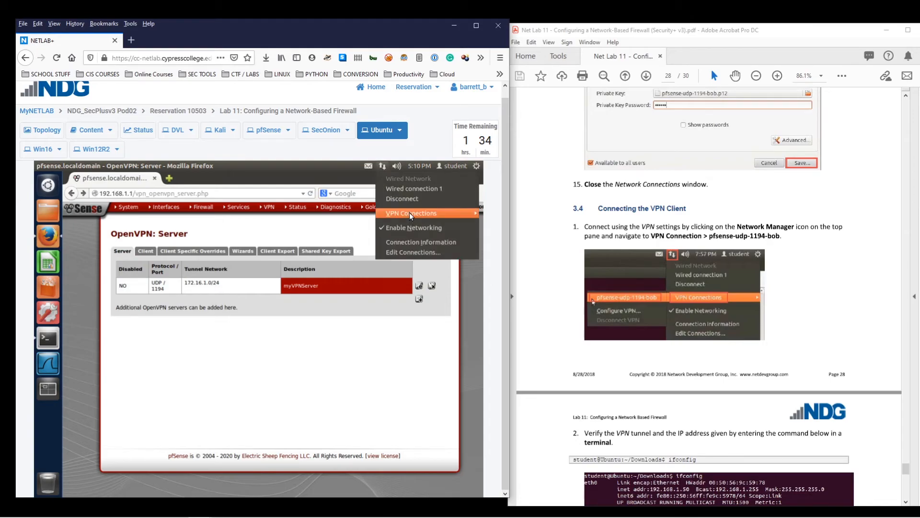
pyautogui.moveTo(410, 214)
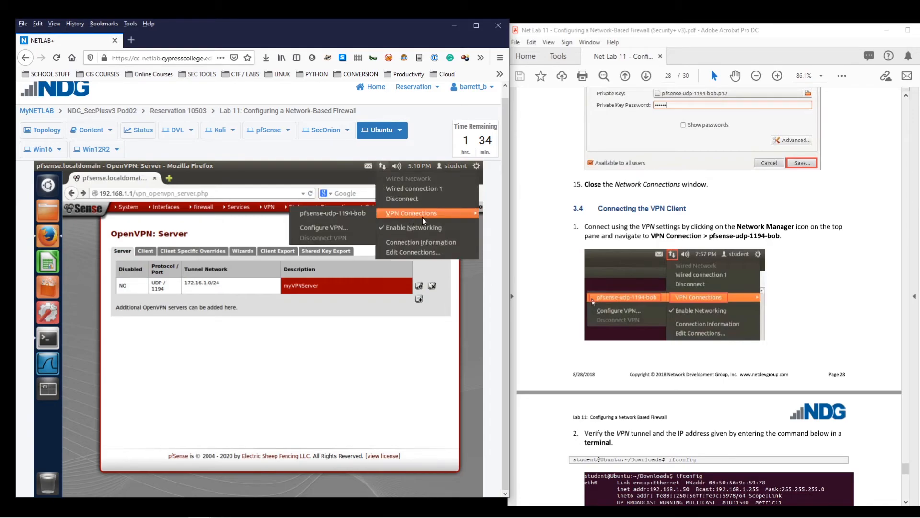
pyautogui.click(331, 214)
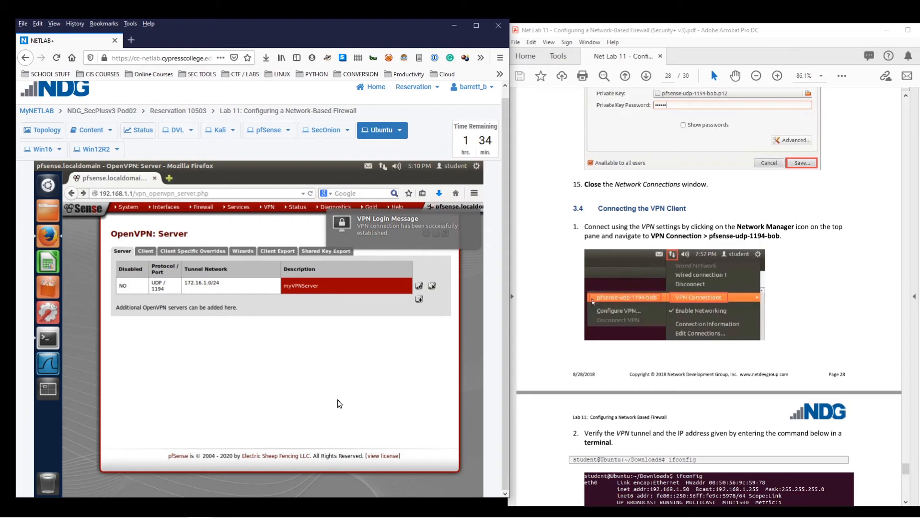
# Run ifconfig in a new terminal on the Ubuntu client
pyautogui.click(47, 339)
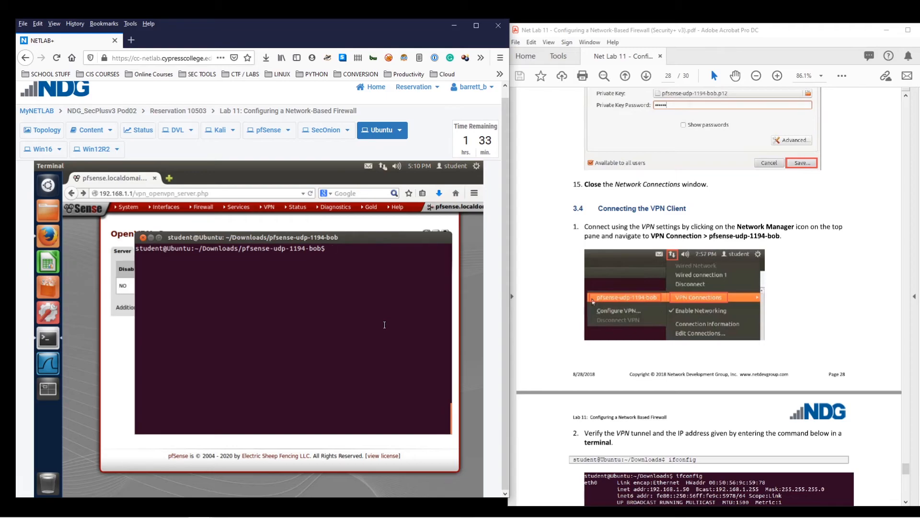
pyautogui.write('ifconfig')
pyautogui.press('Return')
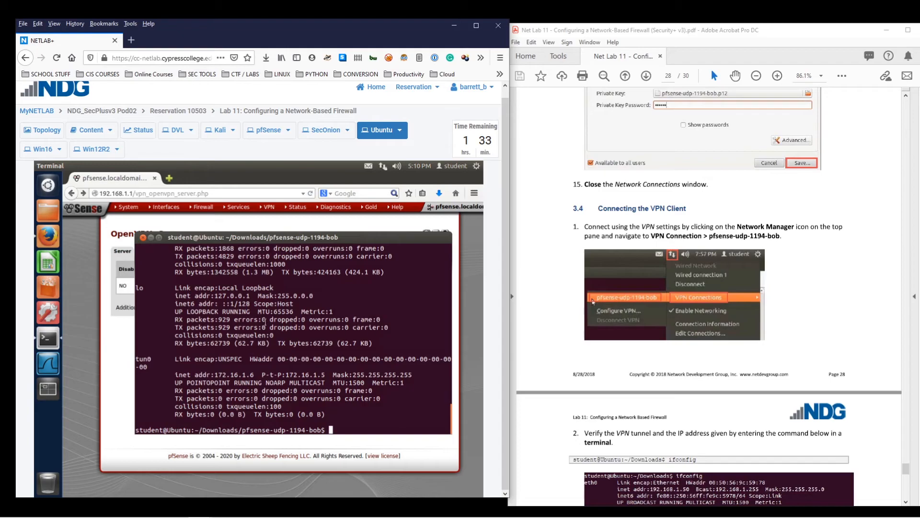
pyautogui.scroll(3, 141, 301)
# Highlight the eth0, lo and tun0 interfaces and tun0's address 172.16.1.6
pyautogui.doubleClick(133, 289)
pyautogui.click(162, 295)
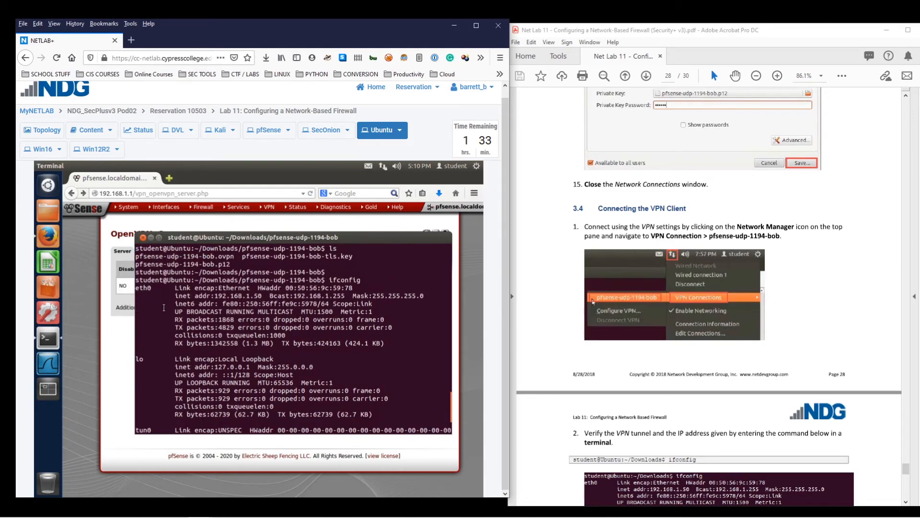
pyautogui.scroll(-1, 154, 335)
pyautogui.doubleClick(138, 335)
pyautogui.scroll(-2, 146, 349)
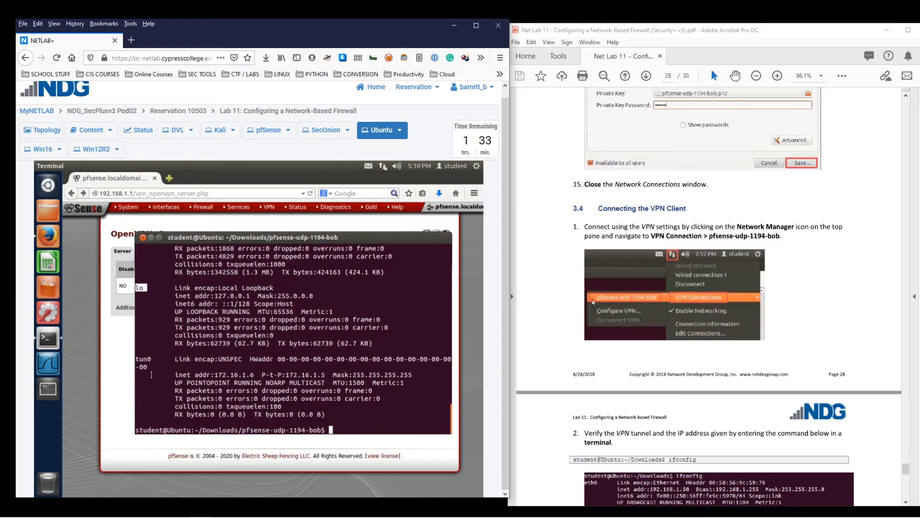
pyautogui.doubleClick(149, 358)
pyautogui.click(145, 358)
pyautogui.moveTo(215, 375); pyautogui.dragTo(254, 375)
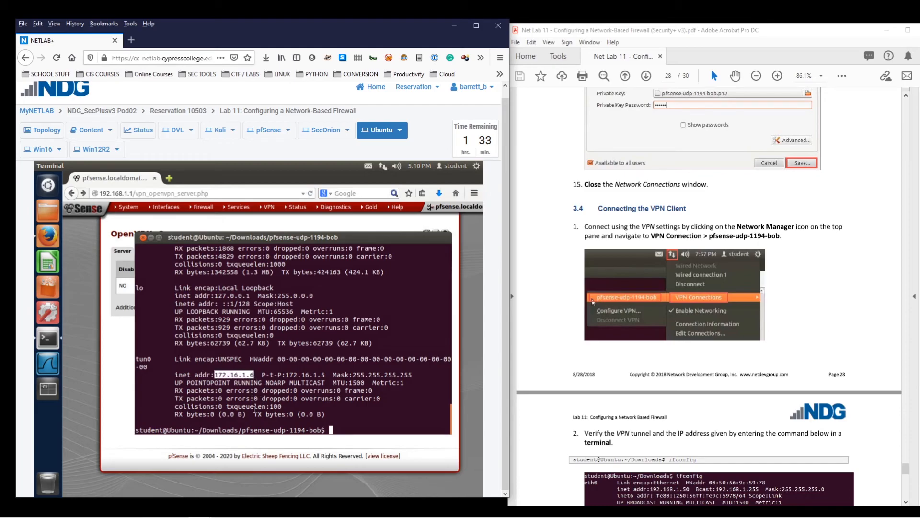
# Scroll the lab guide to section 3.5, then bring the Ubuntu pfSense browser back forward
pyautogui.scroll(-5, 673, 371)
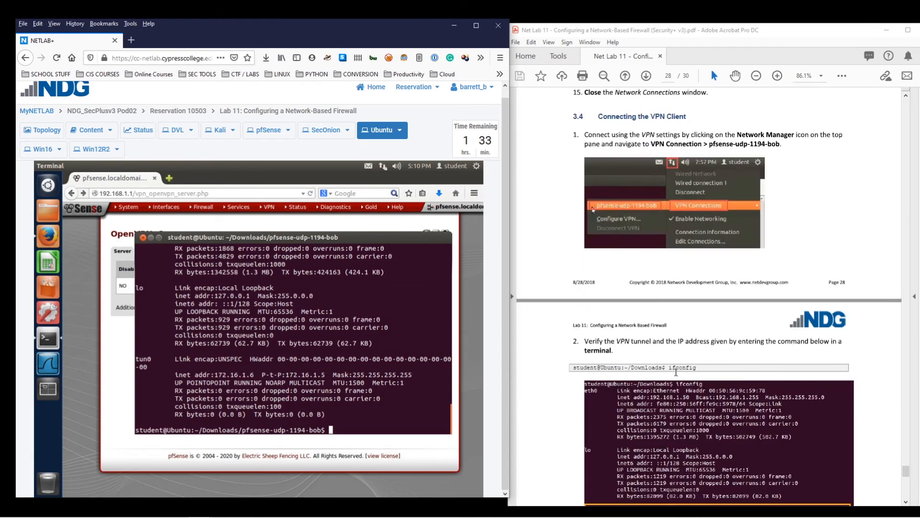
pyautogui.scroll(-4, 673, 372)
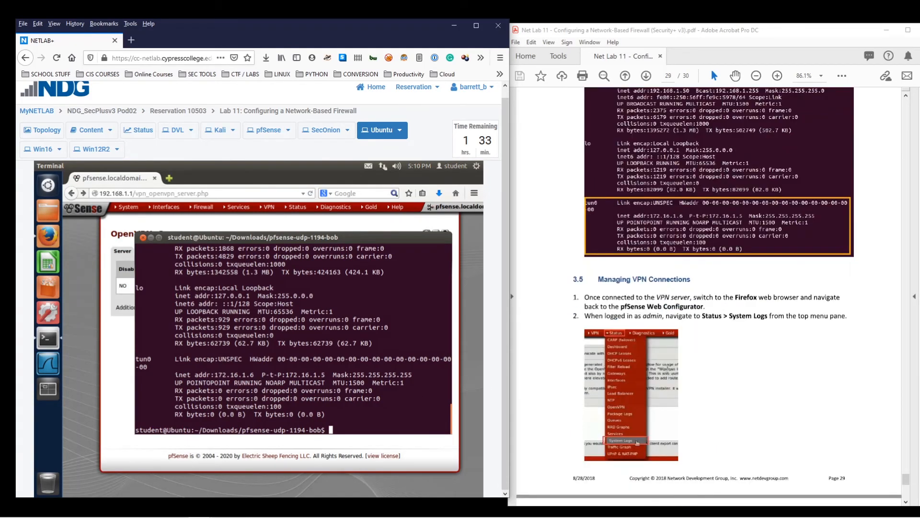
pyautogui.scroll(2, 675, 375)
pyautogui.click(719, 306)
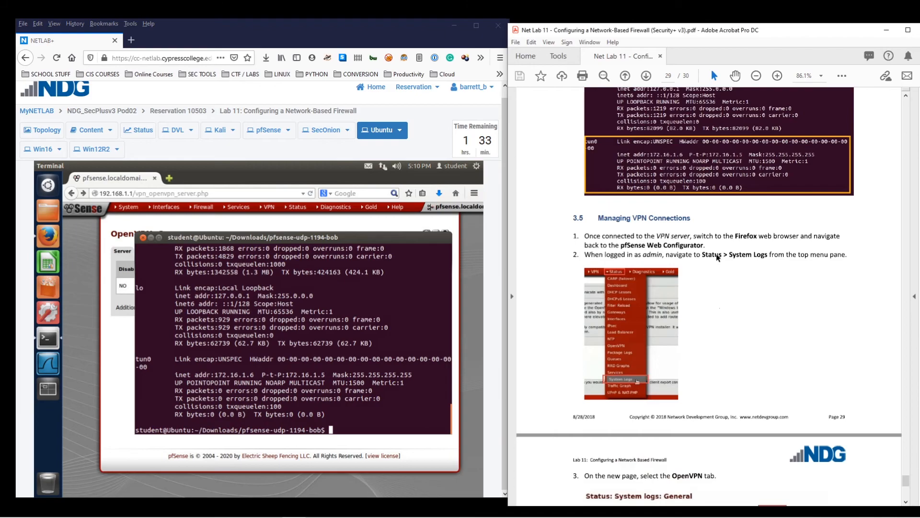
pyautogui.click(254, 174)
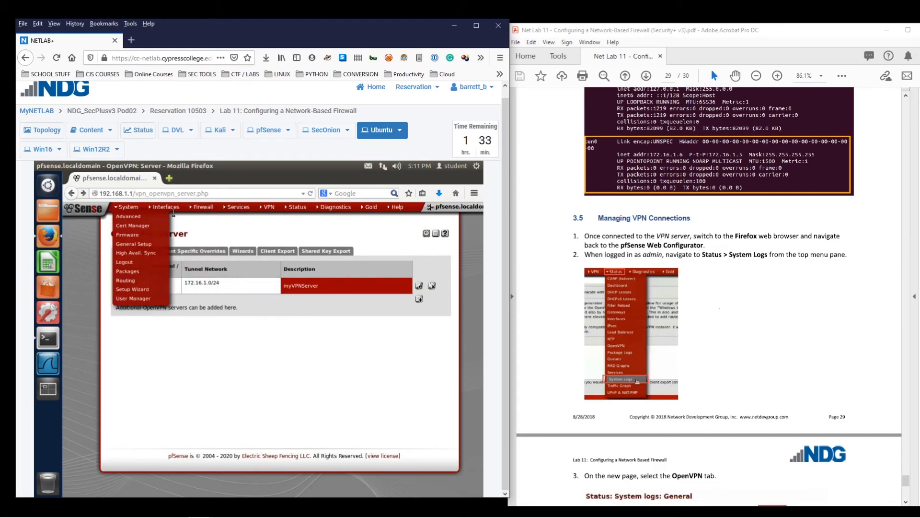
# Open Status > System Logs in pfSense, after briefly visiting Status > Services
pyautogui.moveTo(297, 209)
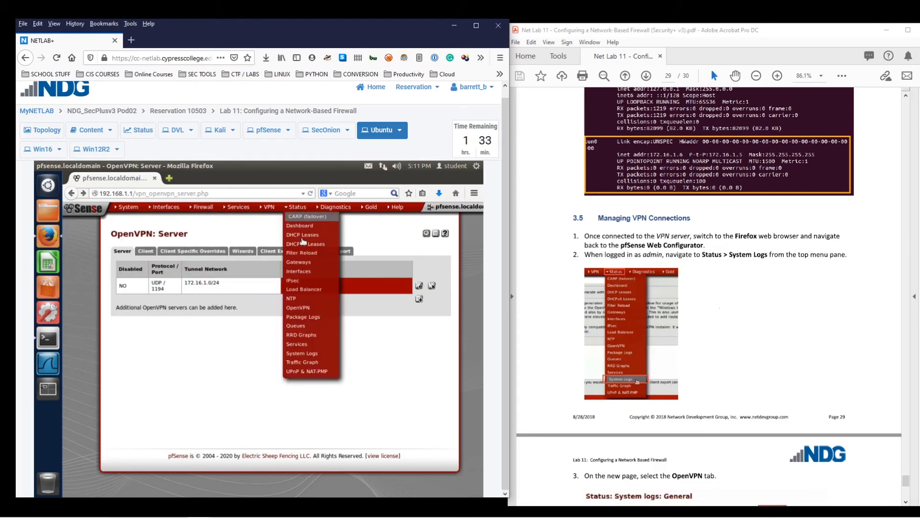
pyautogui.click(298, 344)
pyautogui.moveTo(299, 207)
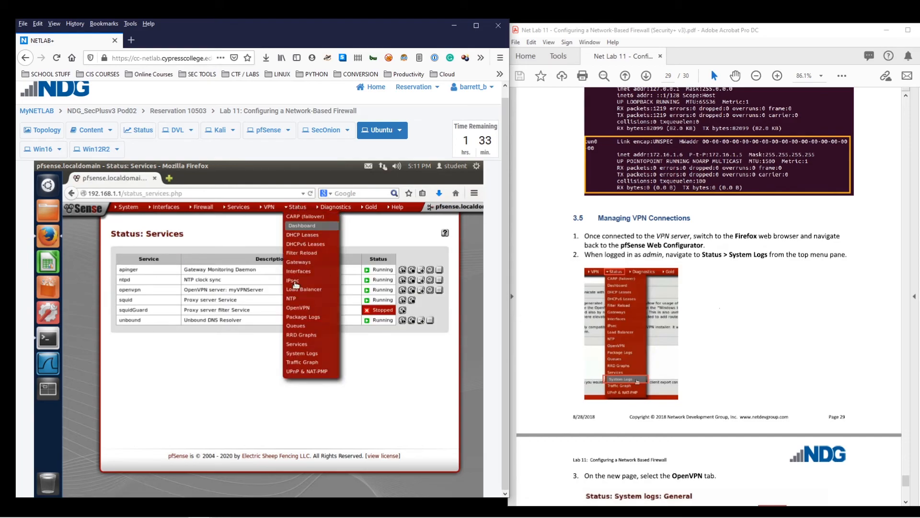
pyautogui.click(300, 354)
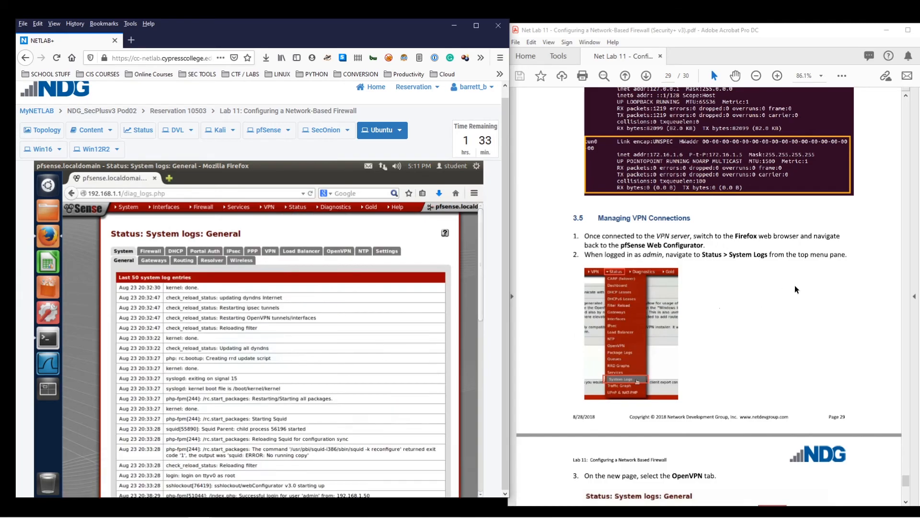
pyautogui.scroll(-3, 815, 273)
pyautogui.scroll(-2, 814, 274)
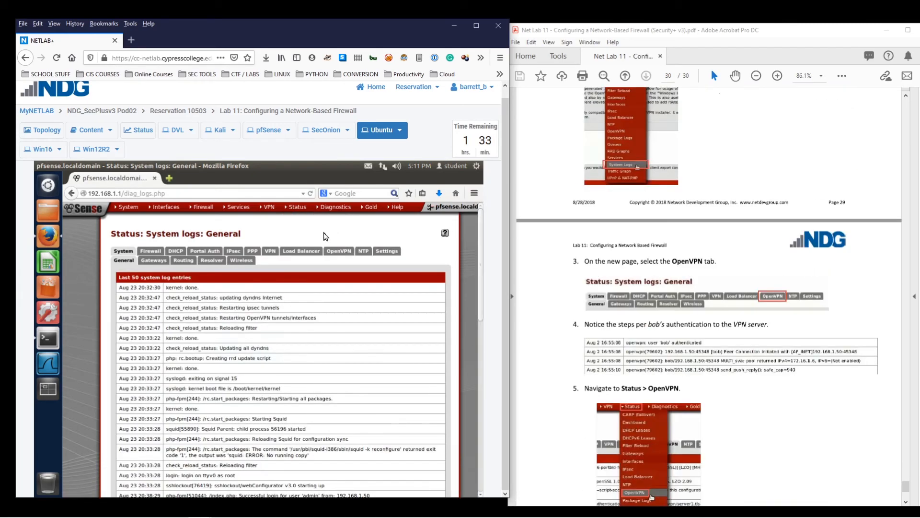
# Switch to the OpenVPN log and review the user's authentication and connection from 192.168.1.50
pyautogui.click(334, 252)
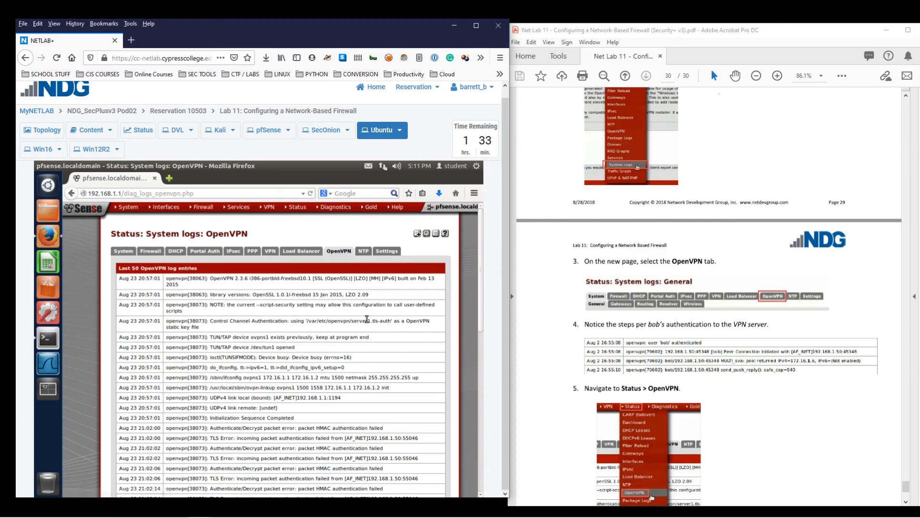
pyautogui.scroll(-3, 648, 307)
pyautogui.scroll(-2, 804, 263)
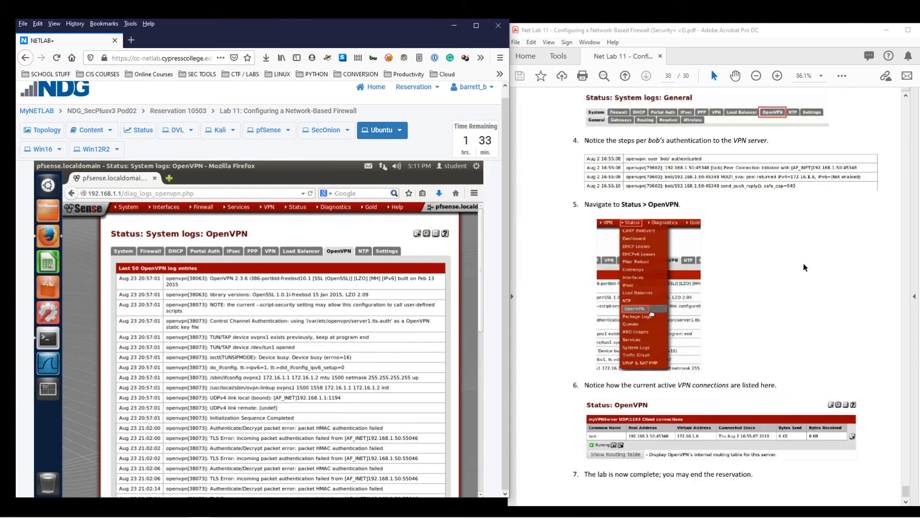
pyautogui.scroll(-5, 227, 314)
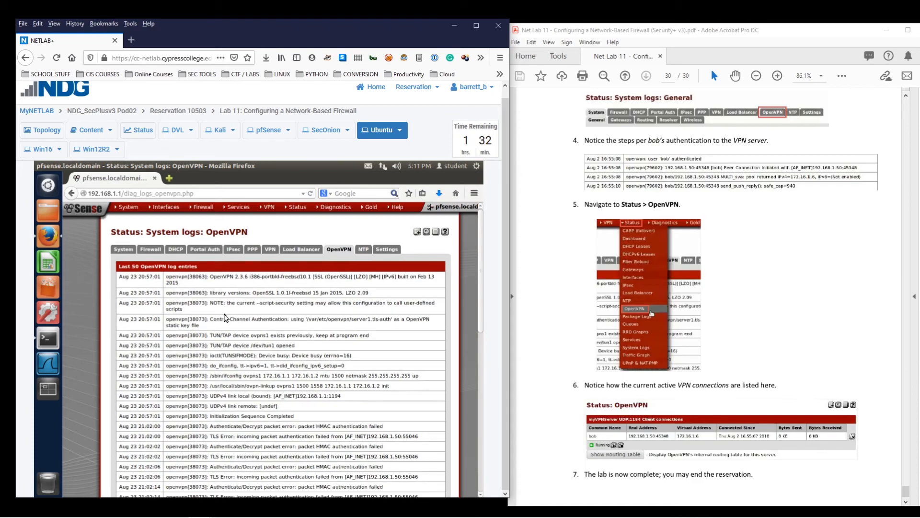
pyautogui.moveTo(480, 306); pyautogui.dragTo(501, 435)
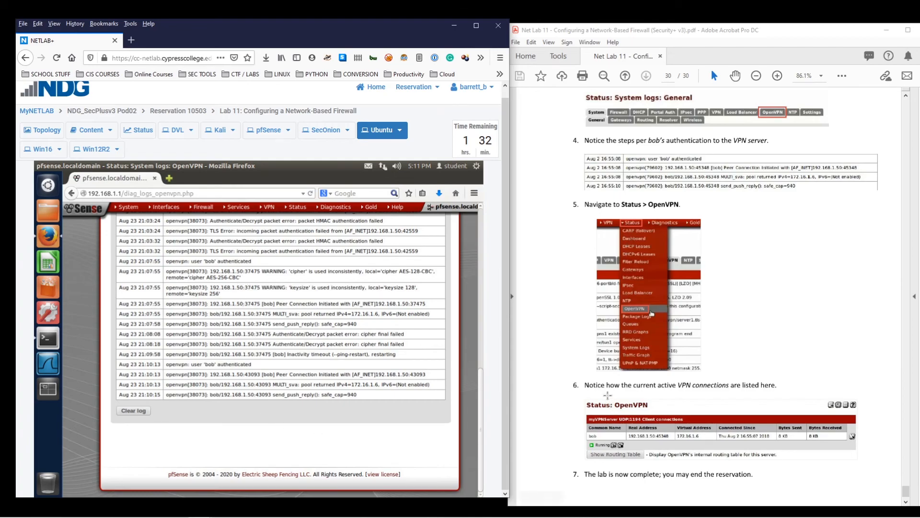
pyautogui.scroll(-1, 666, 286)
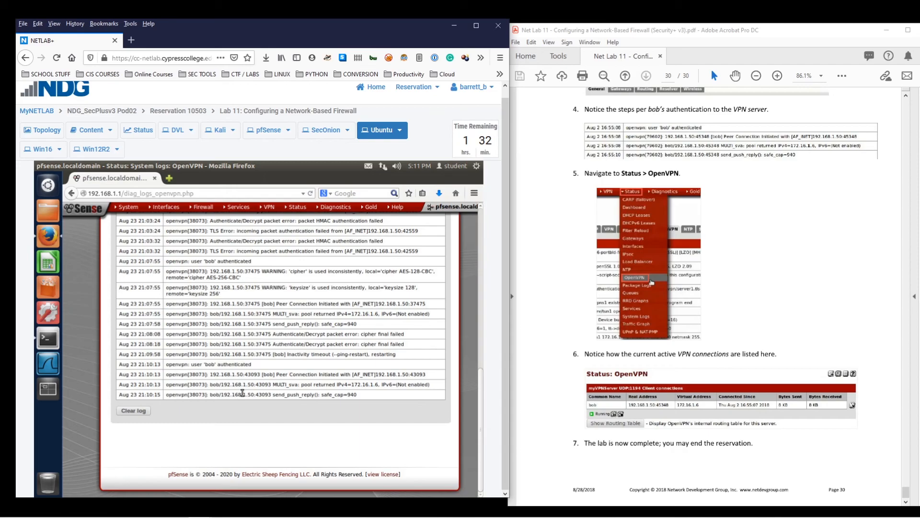
pyautogui.scroll(4, 416, 311)
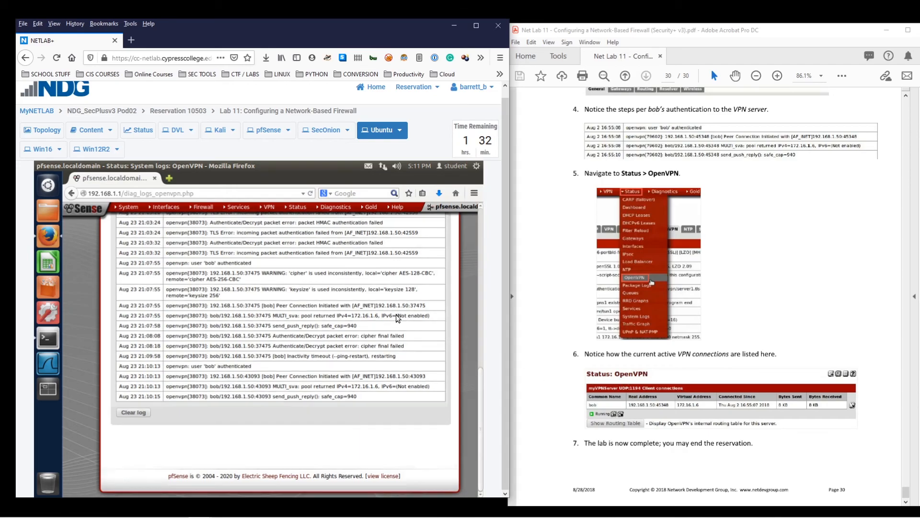
pyautogui.scroll(3, 416, 309)
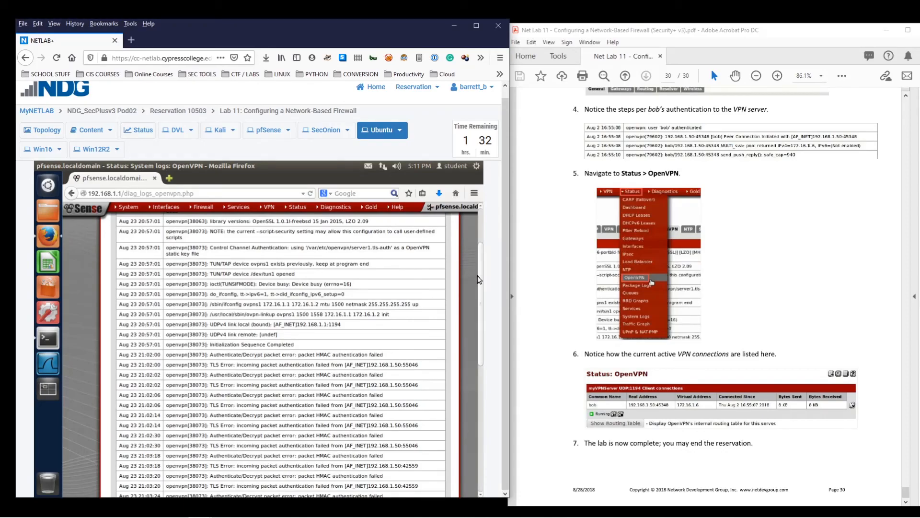
pyautogui.scroll(3, 478, 277)
pyautogui.moveTo(296, 207)
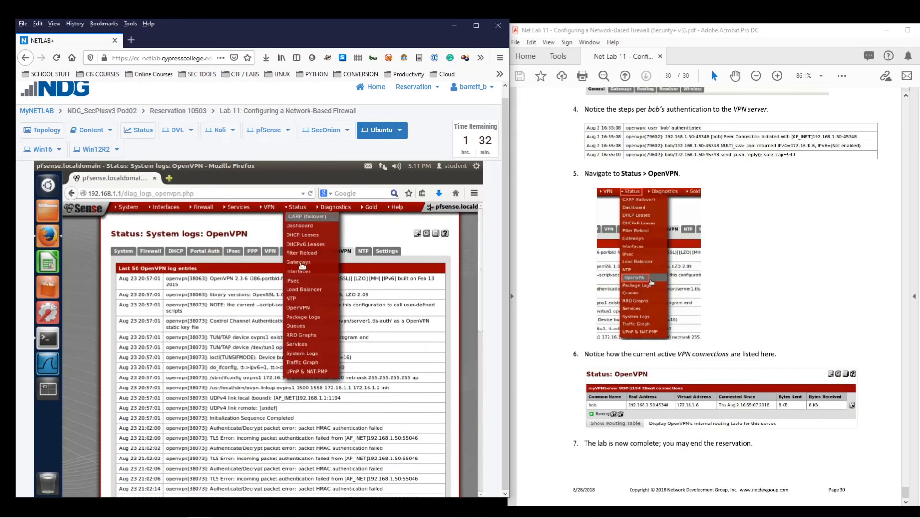
# Open Status > OpenVPN and highlight the client's common name, real address 192.168.1.50 and virtual address 172.16.1.6
pyautogui.click(295, 309)
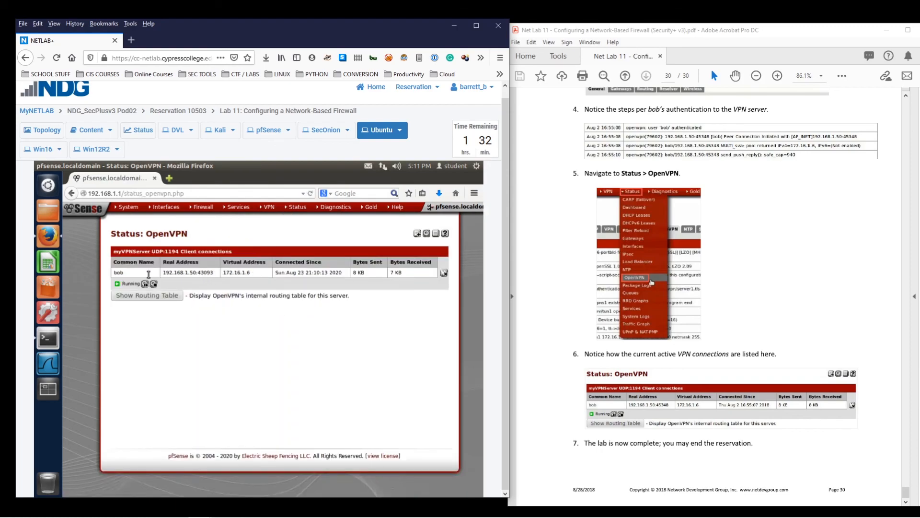
pyautogui.moveTo(137, 273); pyautogui.dragTo(114, 275)
pyautogui.click(115, 274)
pyautogui.moveTo(163, 276); pyautogui.dragTo(207, 276)
pyautogui.moveTo(258, 274); pyautogui.dragTo(222, 272)
# Return the Acrobat lab guide to its first page
pyautogui.click(276, 325)
pyautogui.click(686, 457)
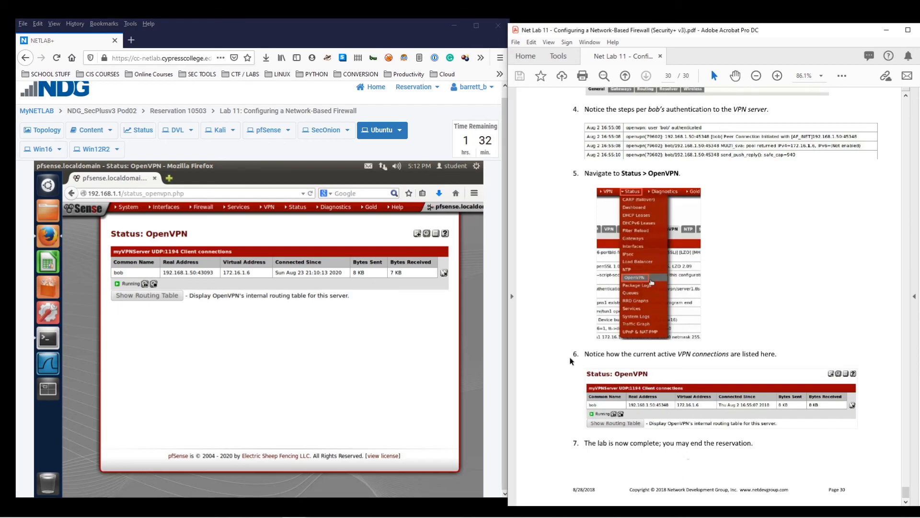
pyautogui.press('Home')
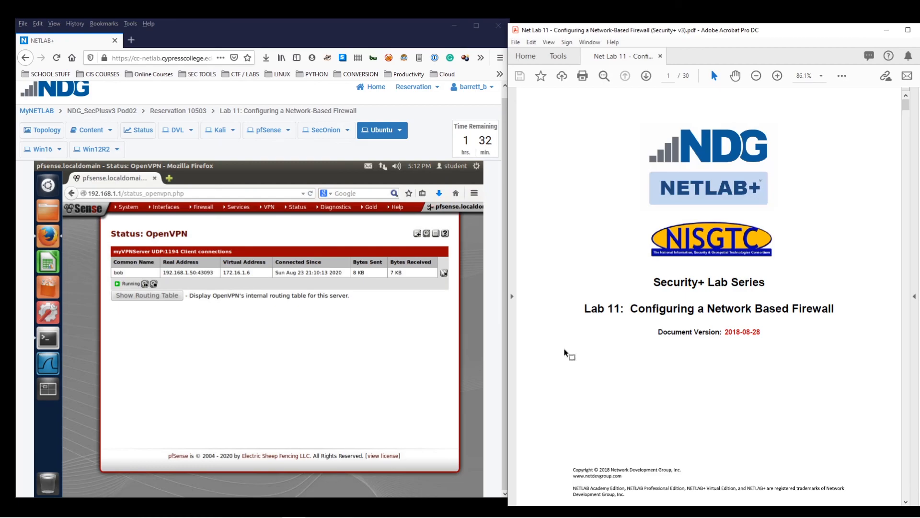